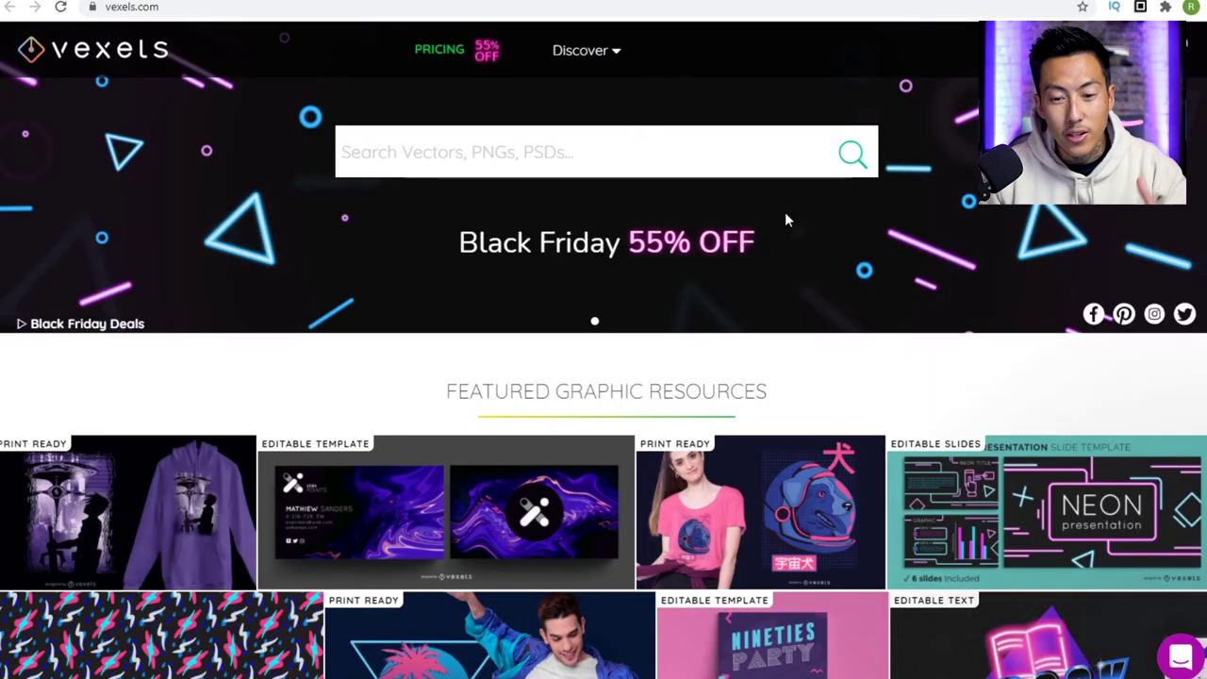
Scroll the Vexels page to the Browse on Vexels section to find T-shirt Maker.
scroll(572, 258, down, 15)
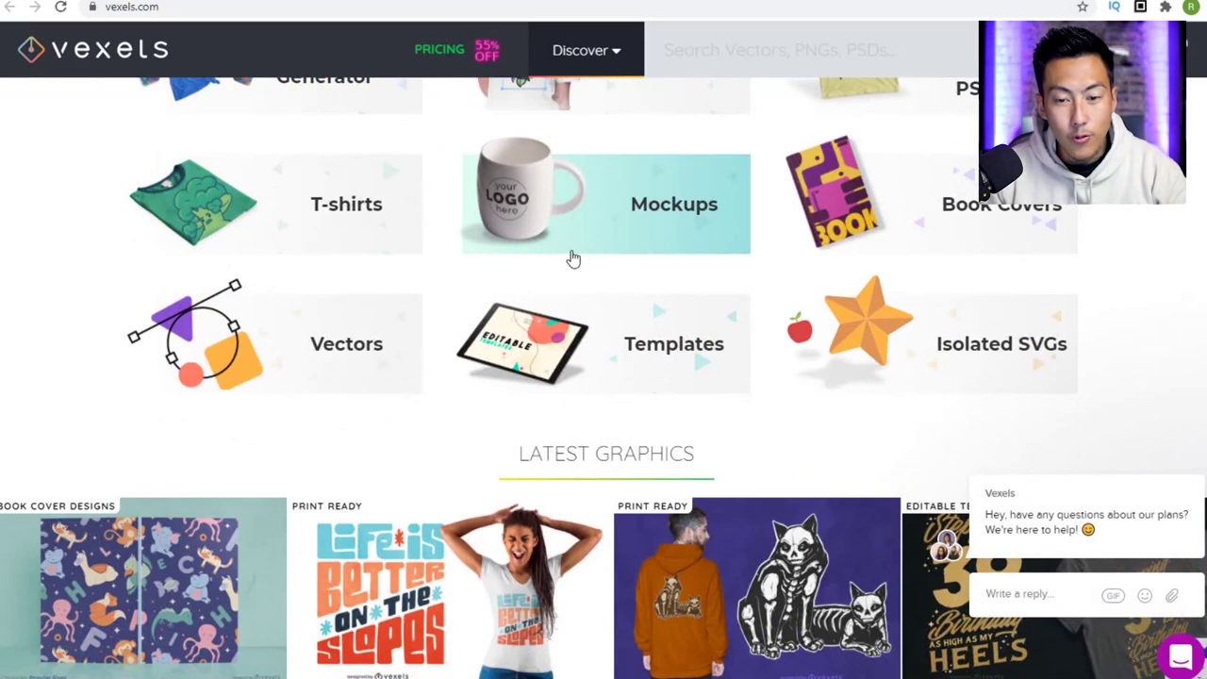
scroll(572, 258, up, 2)
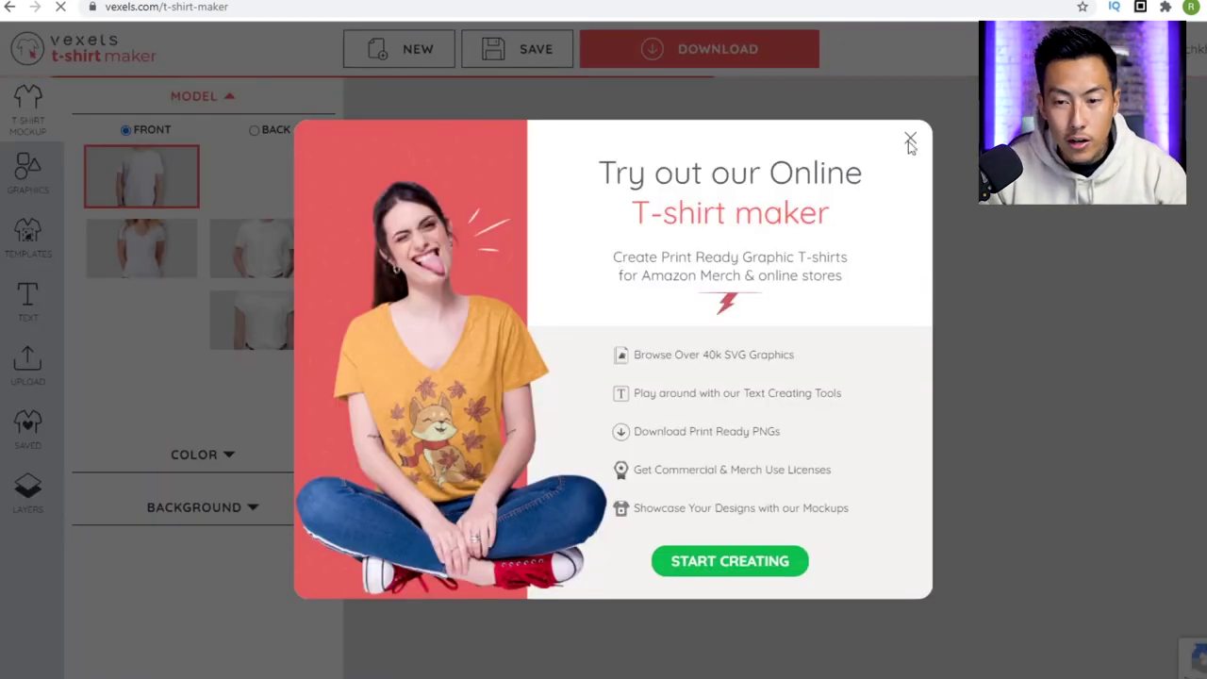
Dismiss the promo pop-up and place the smiling potted cactus graphic, resized, on the shirt chest.
click(911, 138)
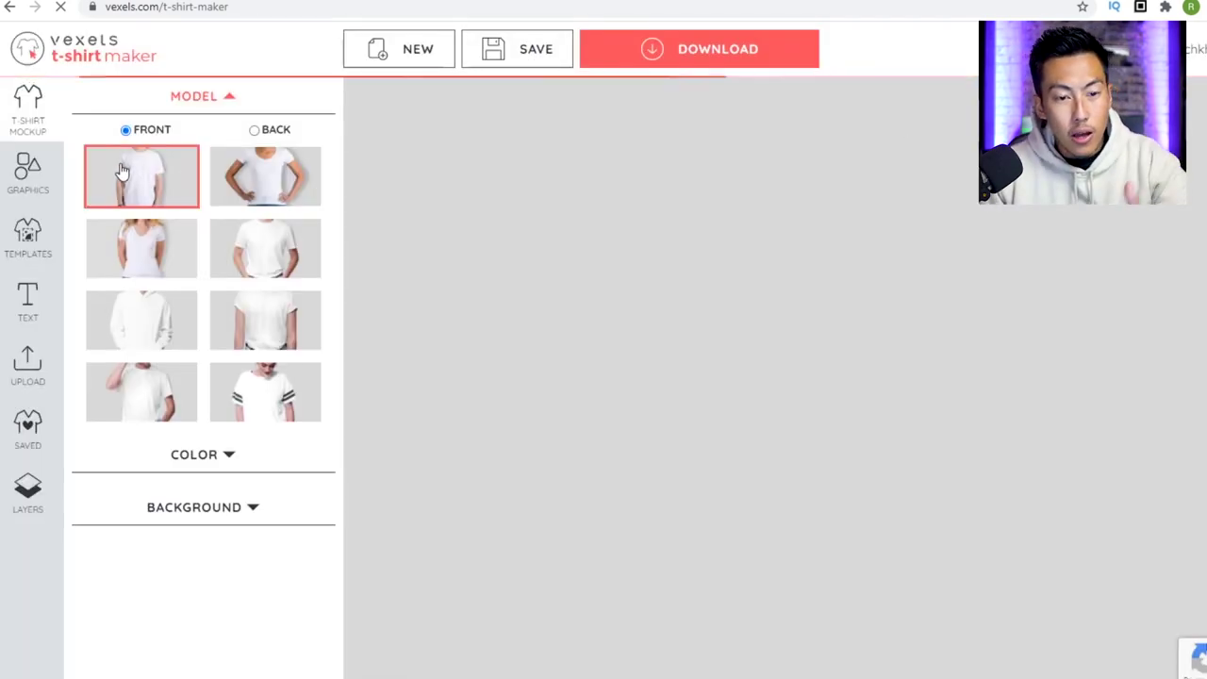
click(28, 172)
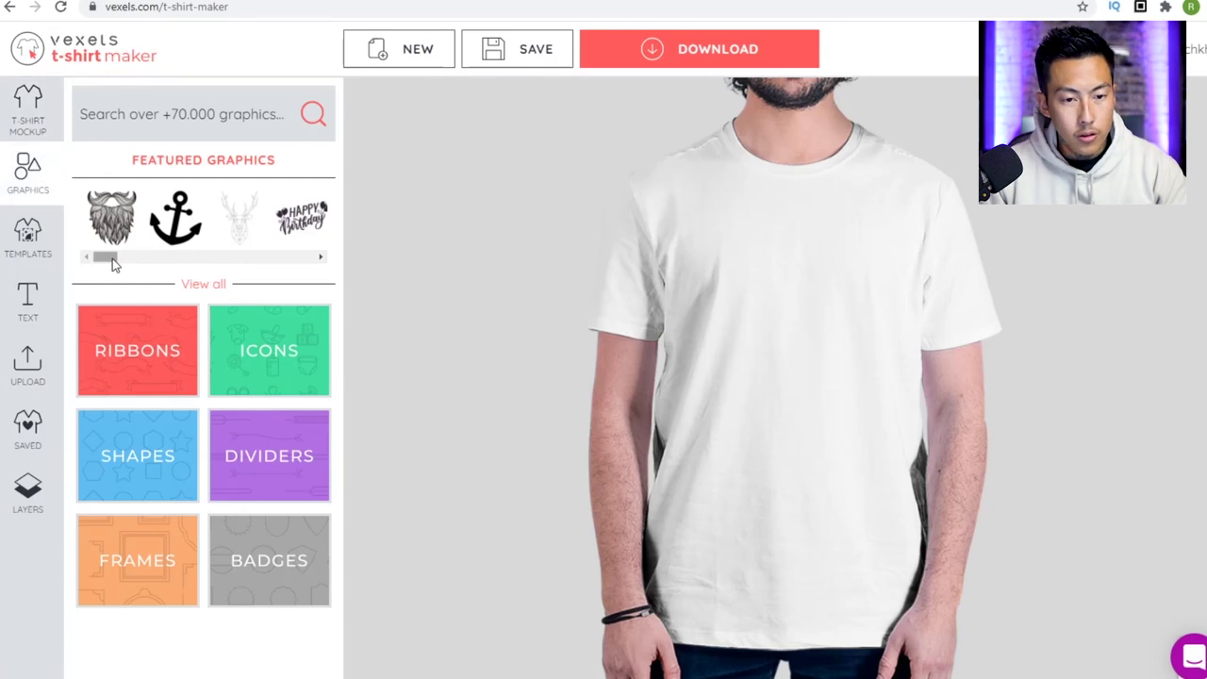
drag(113, 259, 162, 273)
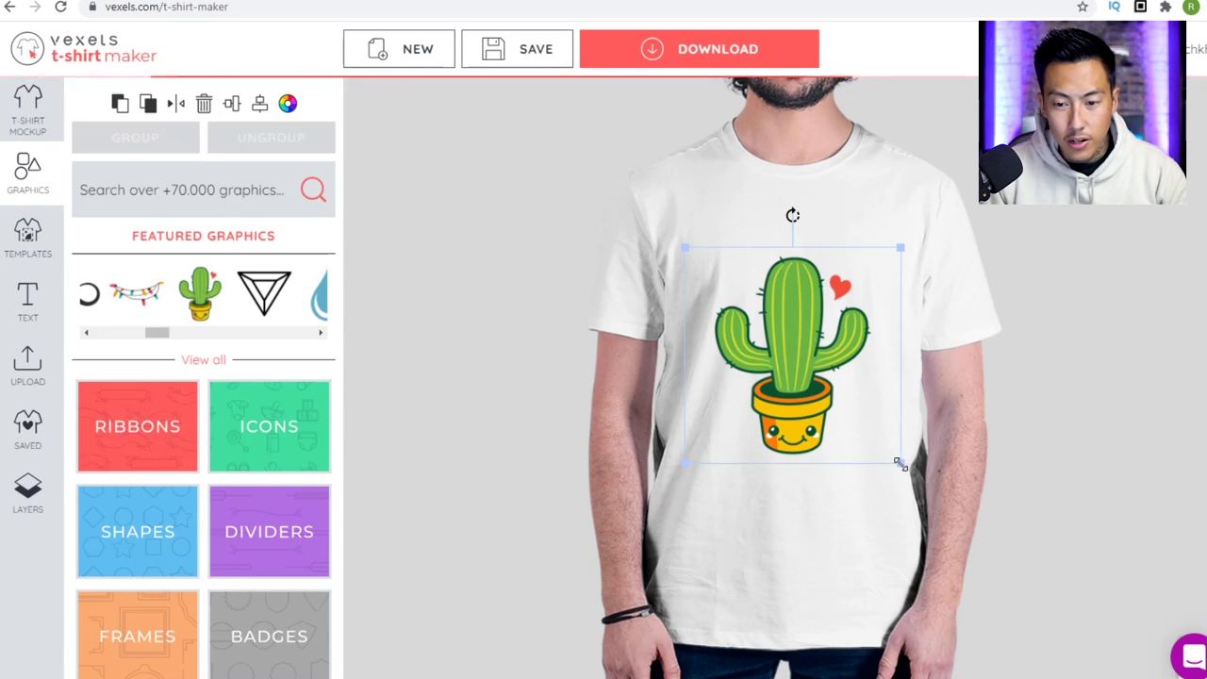
drag(900, 459, 877, 439)
drag(877, 272, 924, 226)
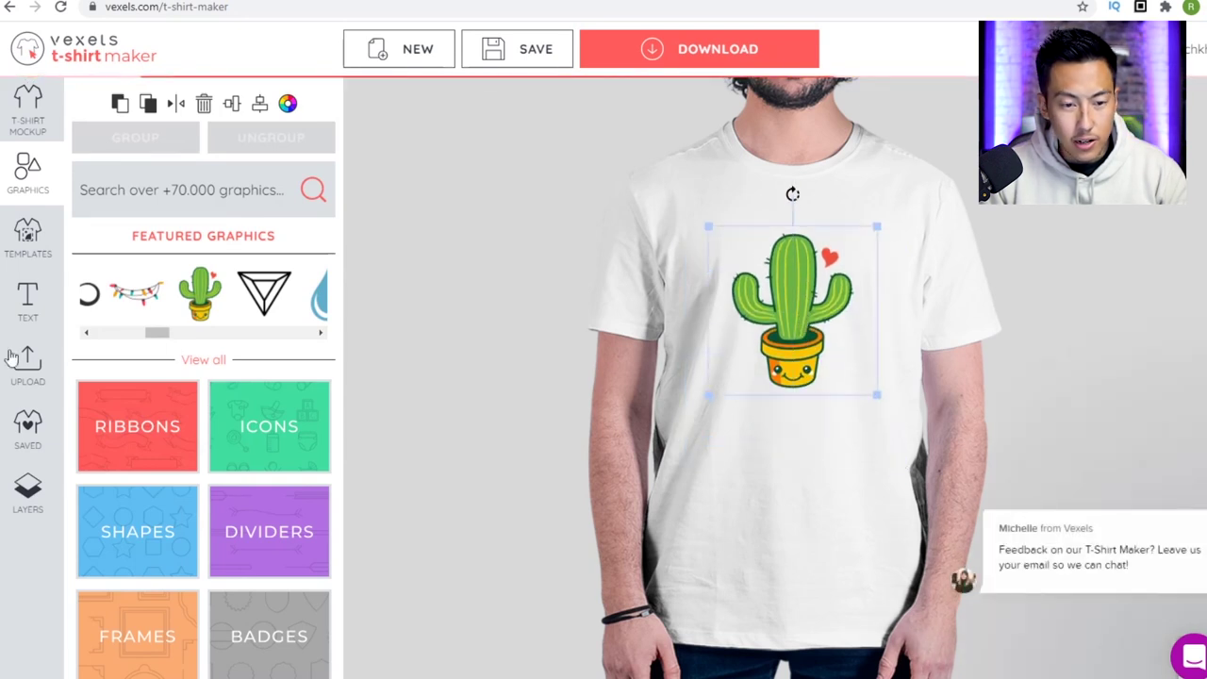
Add arc-warped sample text to the shirt and change its wording to DON'T BE.
click(42, 306)
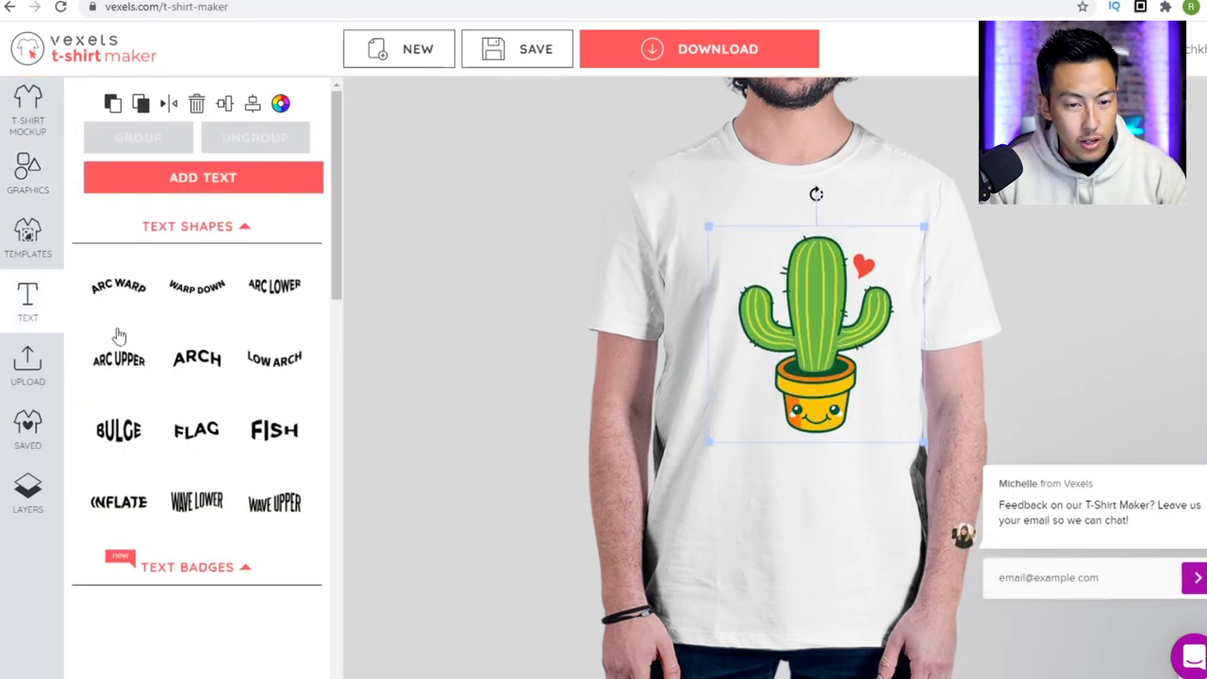
click(143, 299)
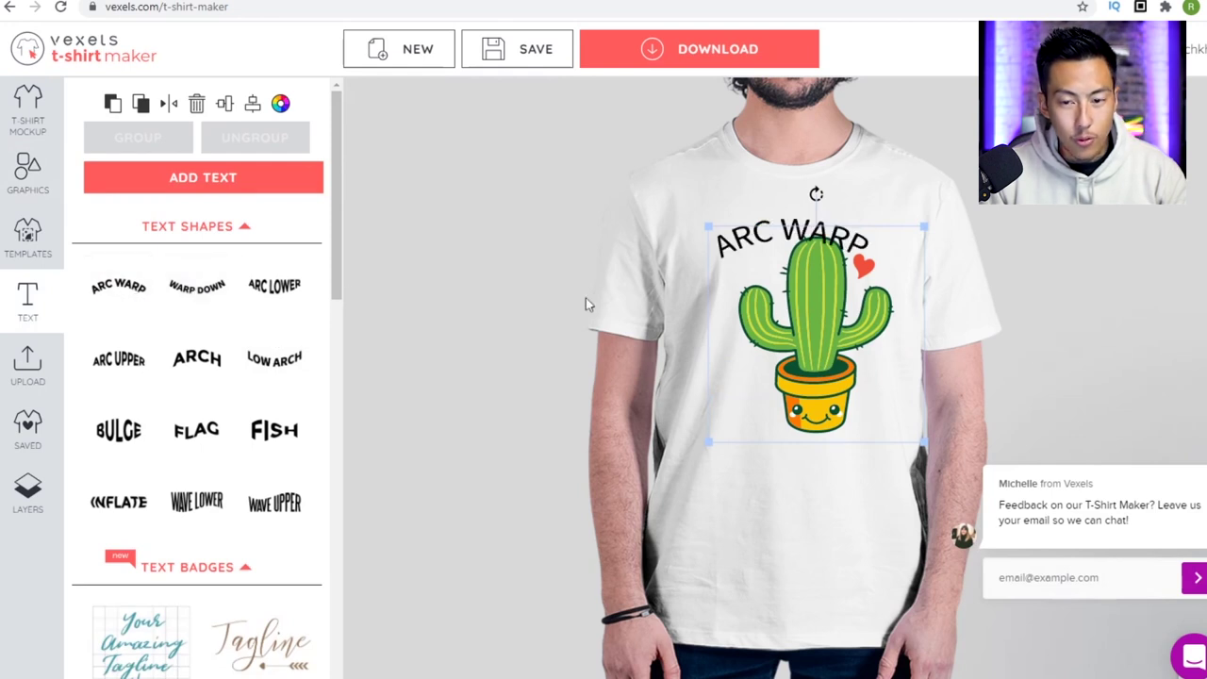
click(754, 236)
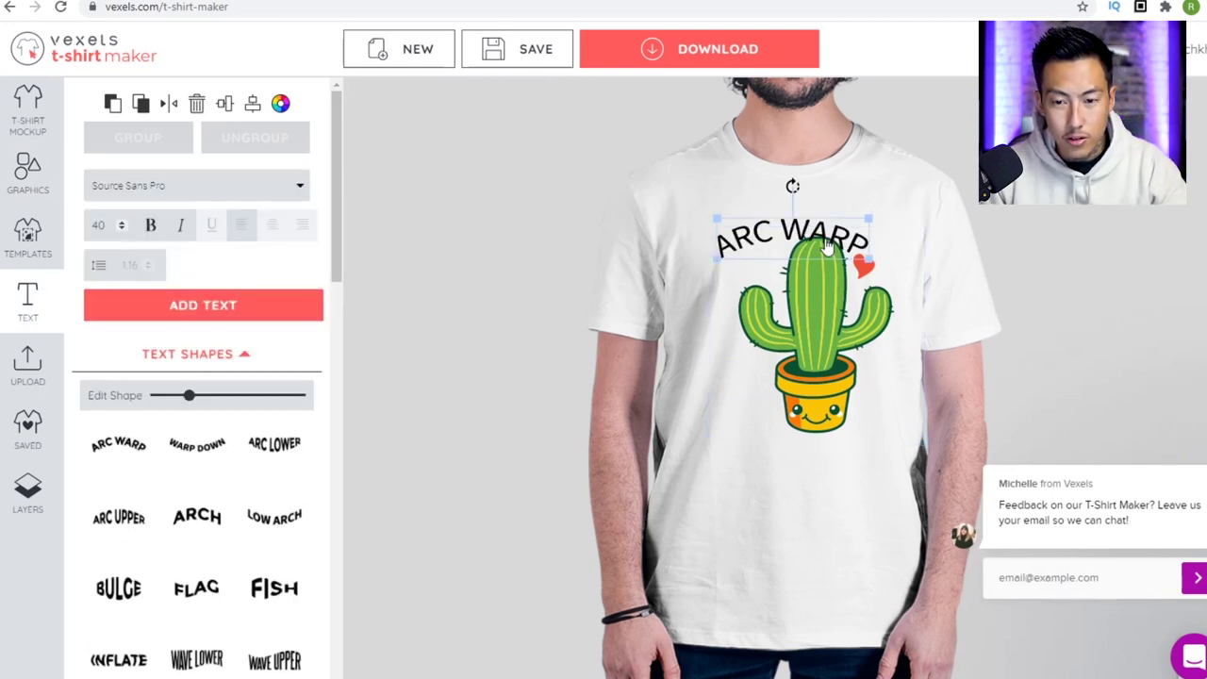
click(754, 237)
key(ctrl+a)
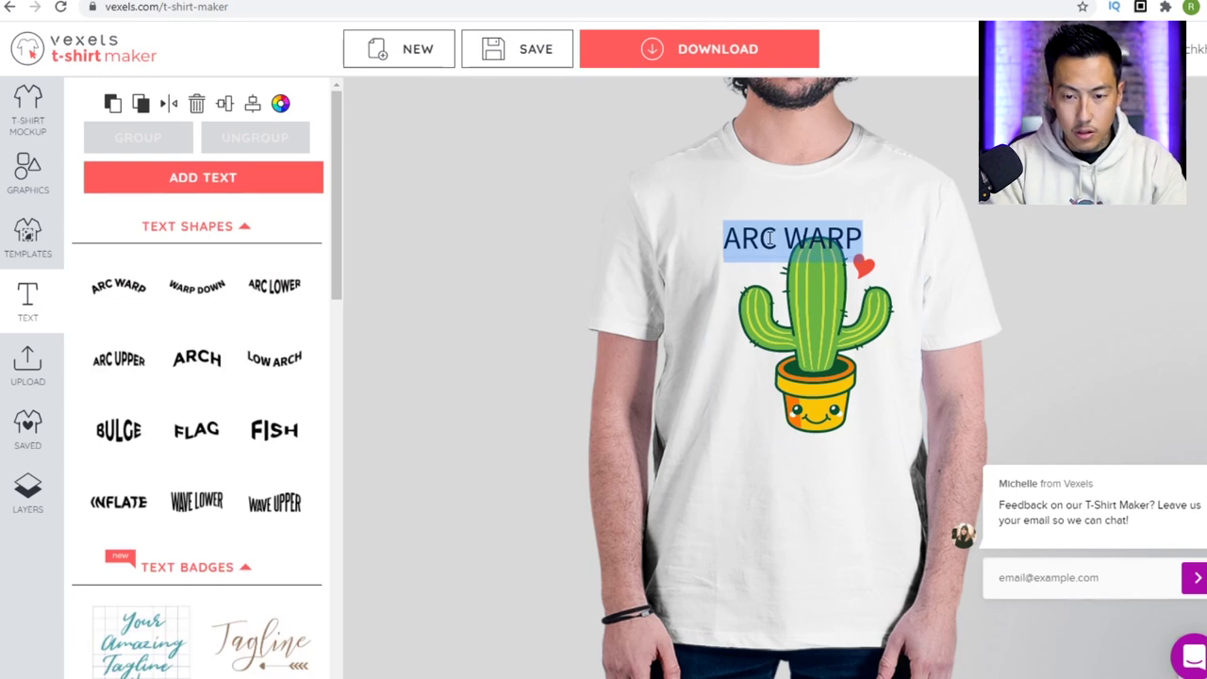
text(DON'T BE)
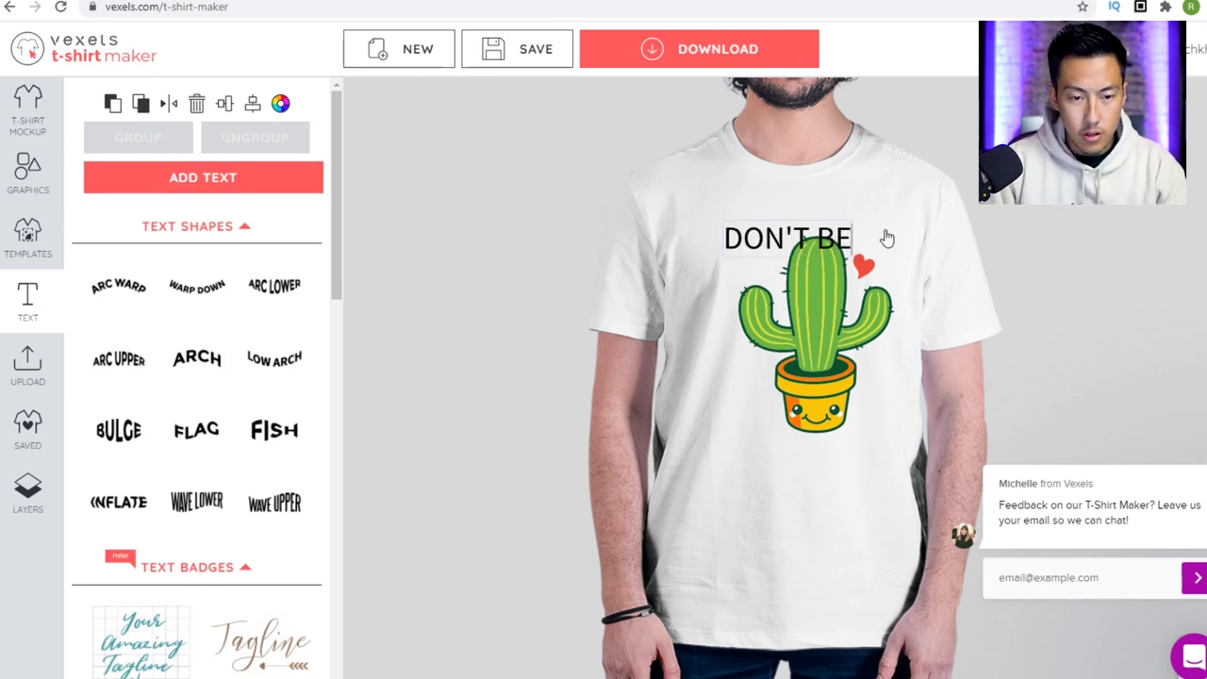
click(896, 311)
Nudge the DON'T BE text slightly up and right above the cactus.
click(756, 223)
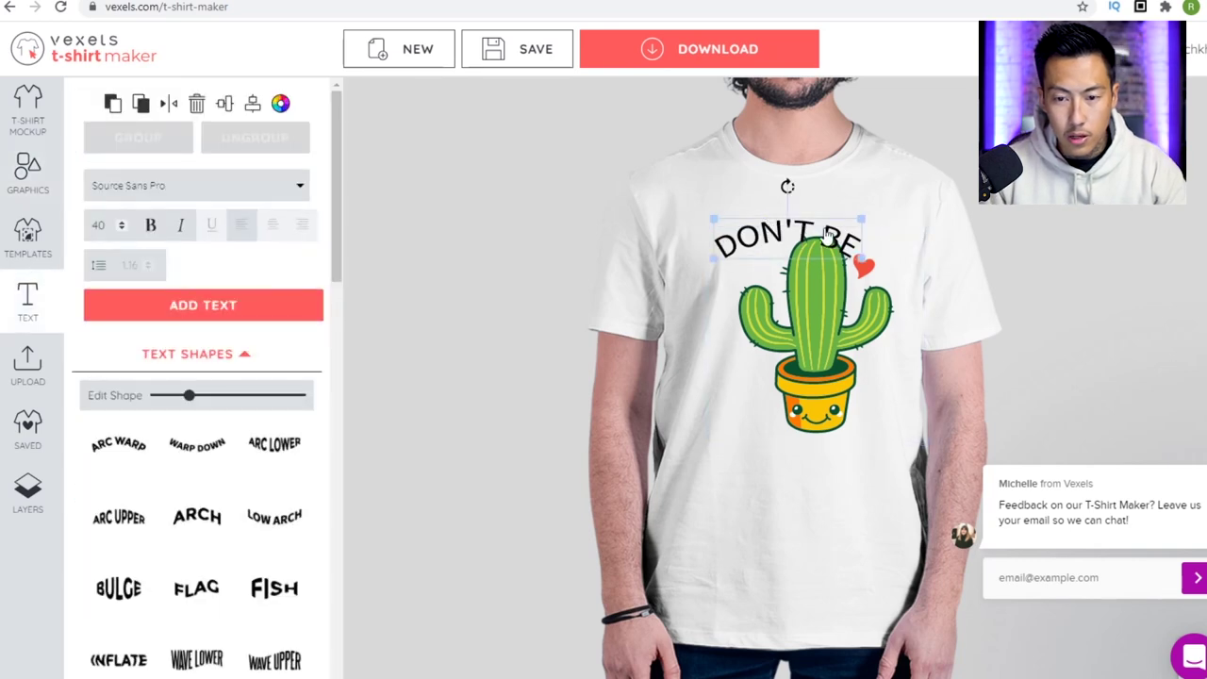
drag(757, 226, 762, 217)
click(833, 375)
Recolour the cactus green to a deeper #44941A in Edit Colors and apply it.
double_click(834, 374)
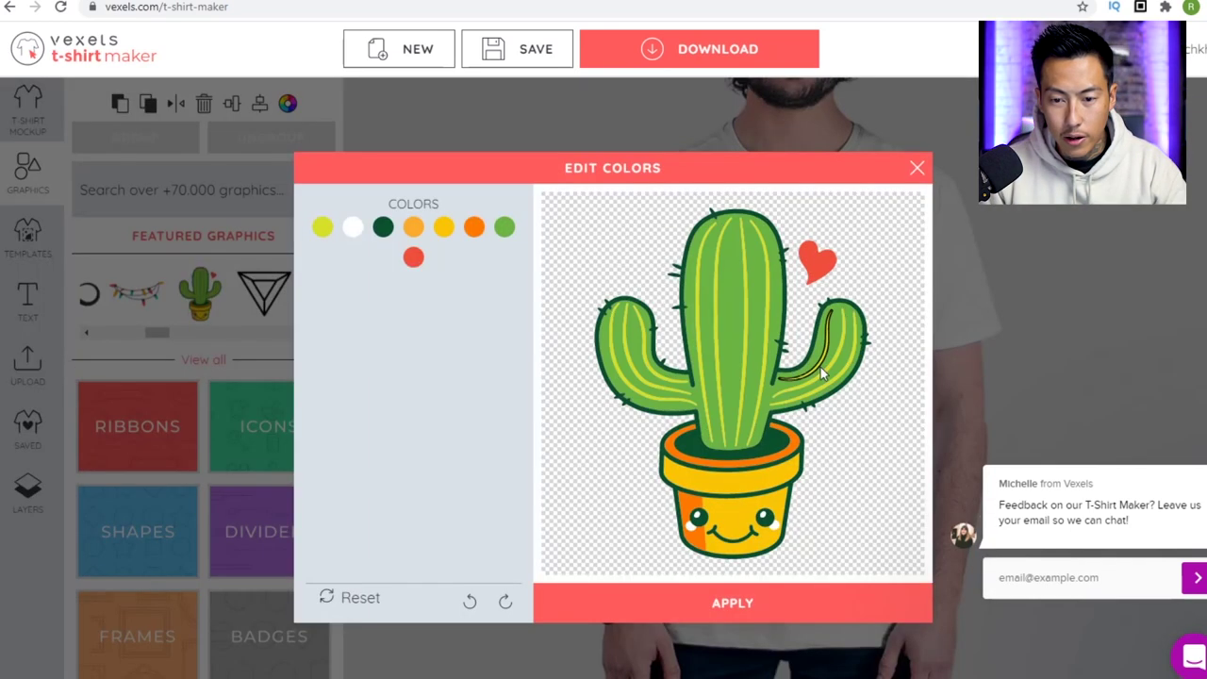
click(915, 168)
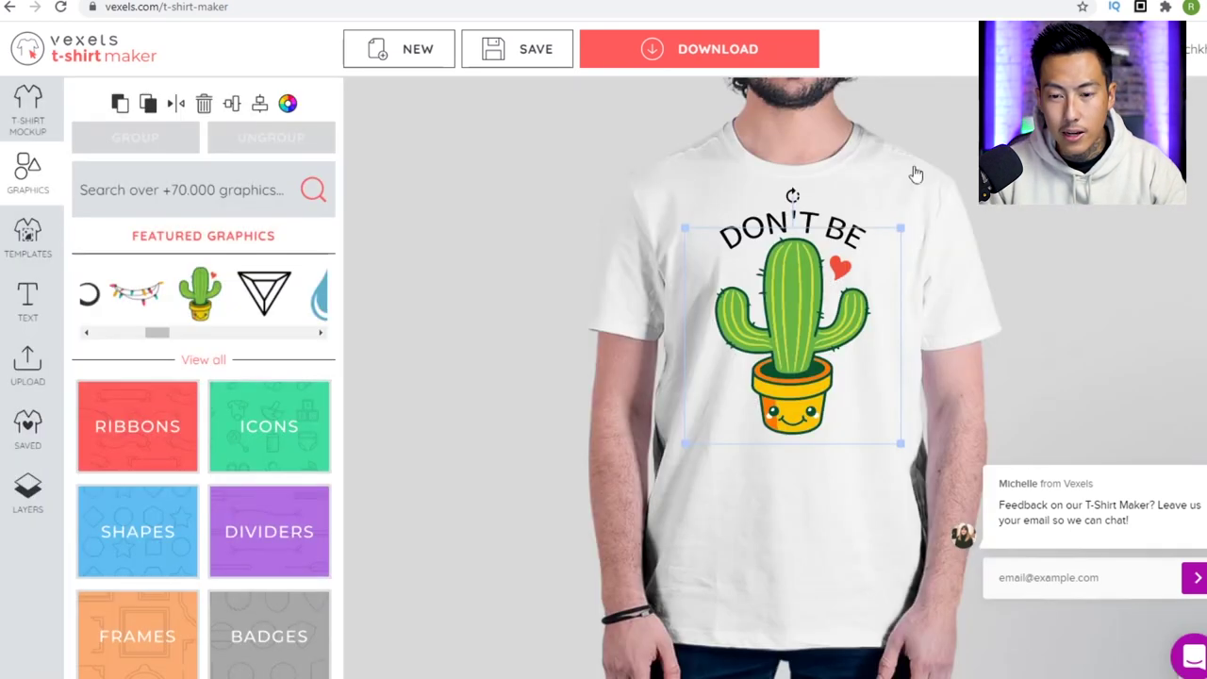
double_click(806, 334)
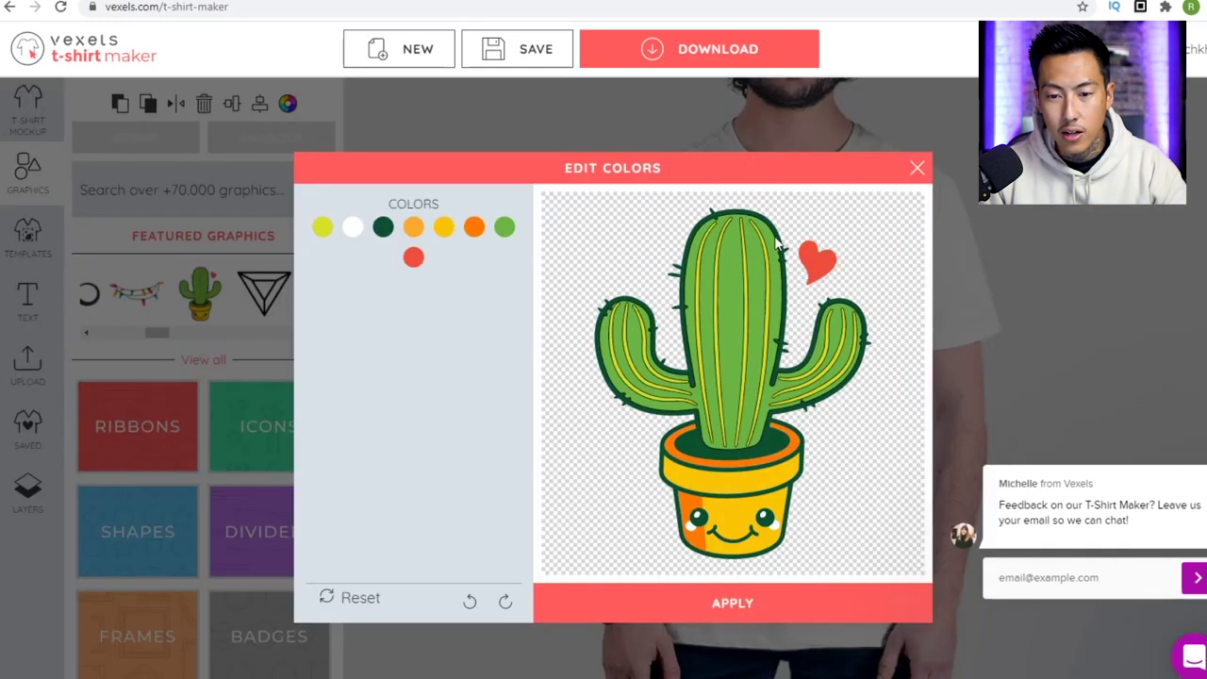
click(505, 227)
drag(602, 352, 637, 287)
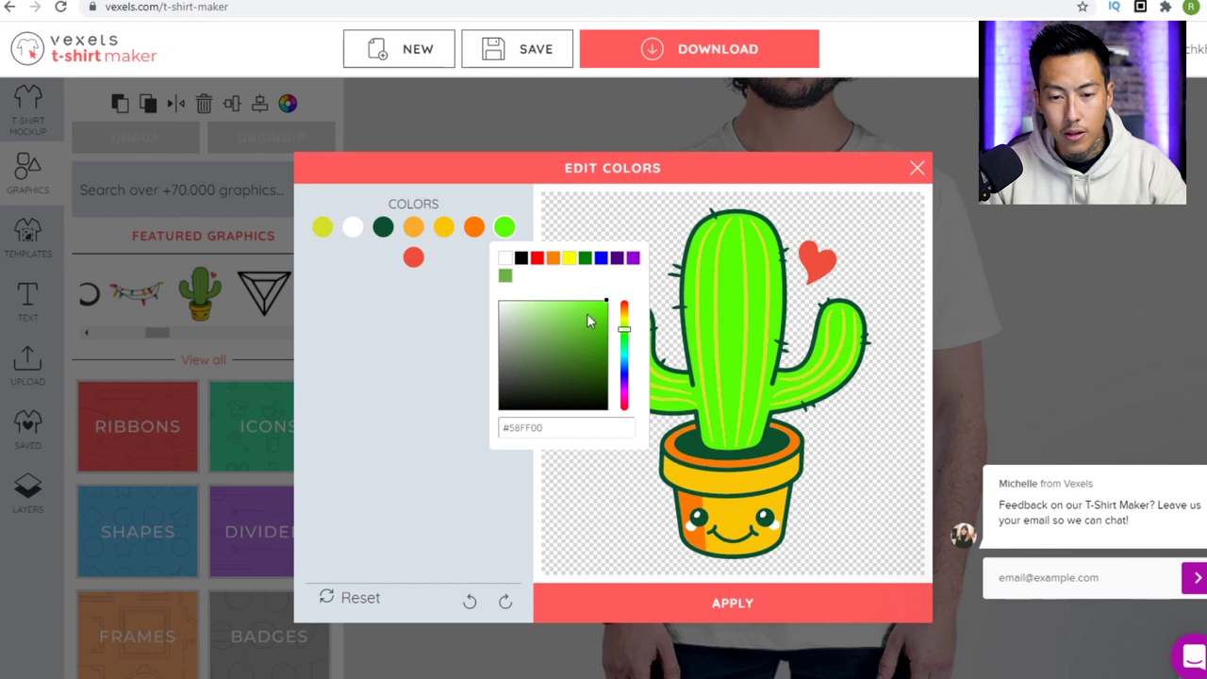
mouse_move(587, 321)
mouse_down()
mouse_move(571, 315)
mouse_move(564, 334)
mouse_move(584, 363)
mouse_move(586, 352)
mouse_up()
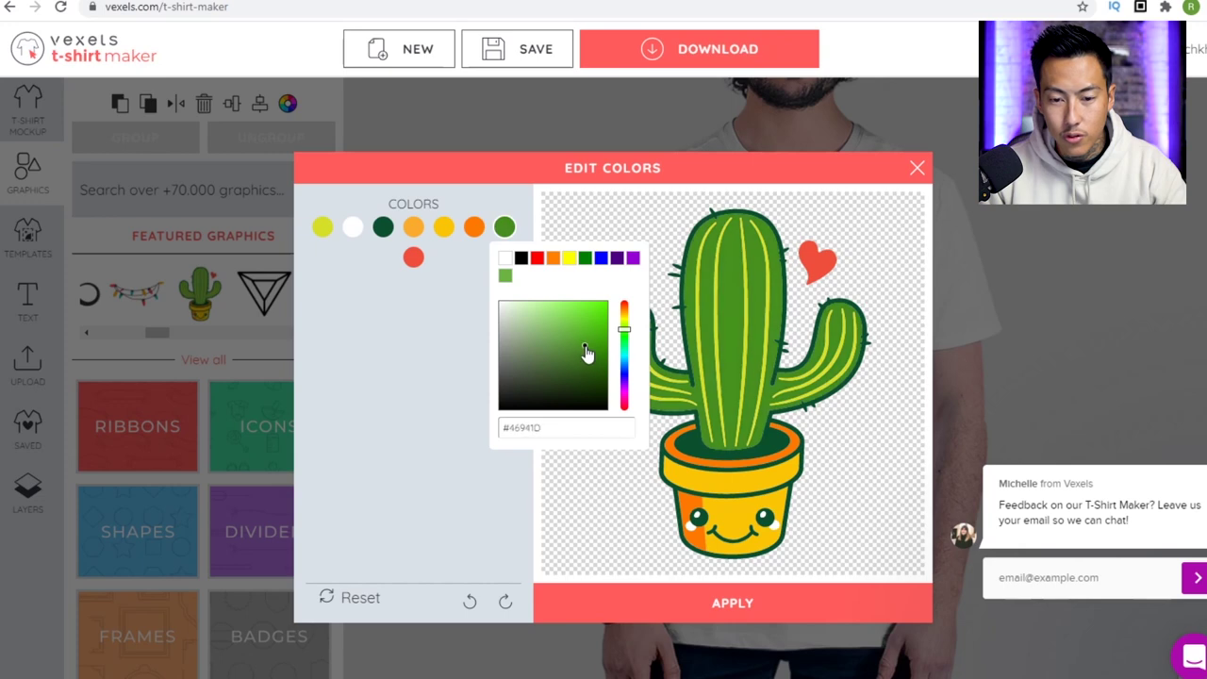
click(744, 611)
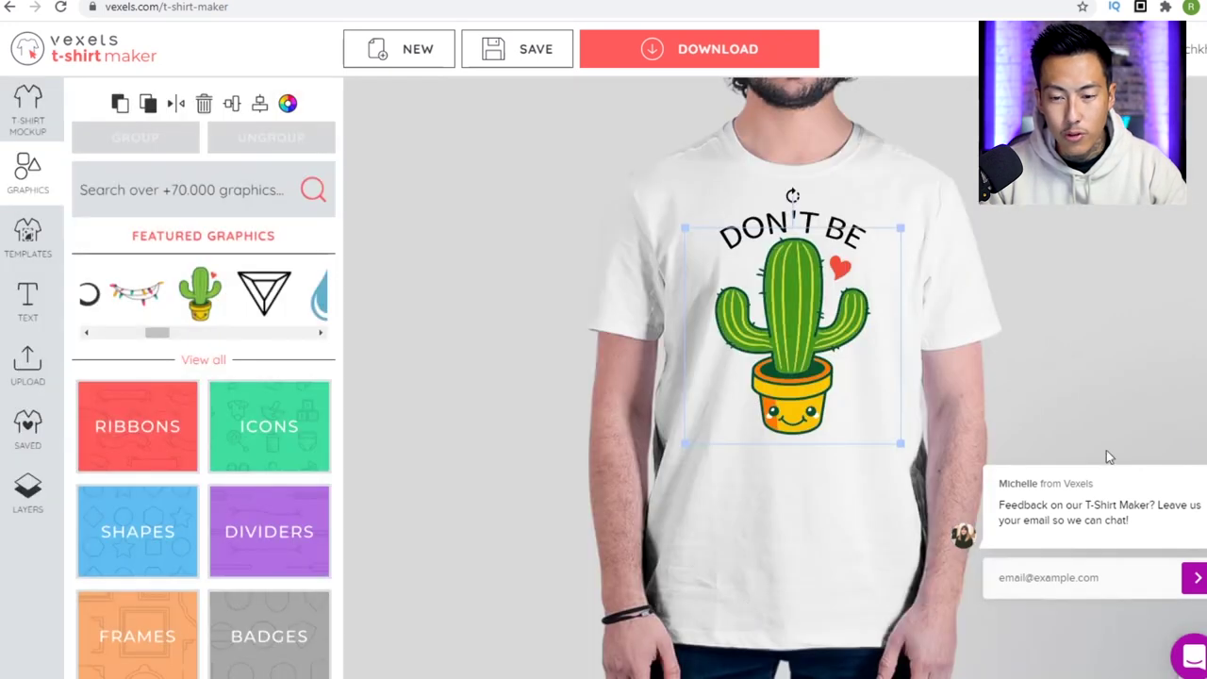
click(816, 224)
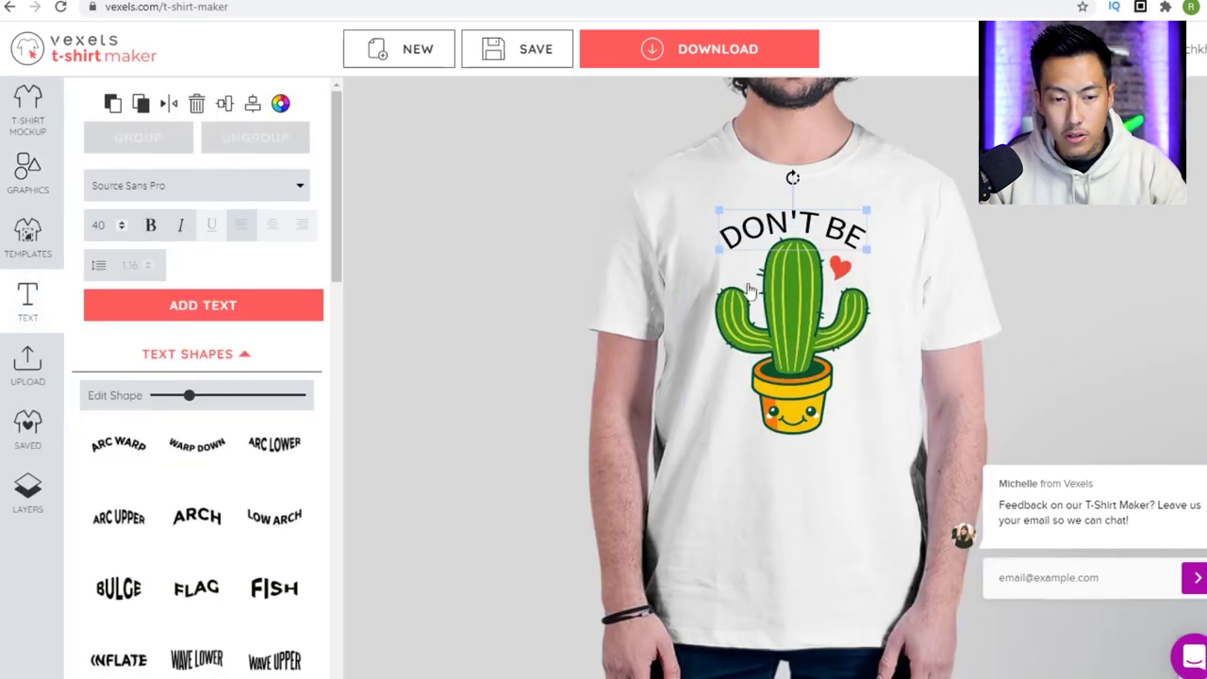
Make DON'T BE bold and set it in the Babas Neue font.
click(150, 224)
click(158, 189)
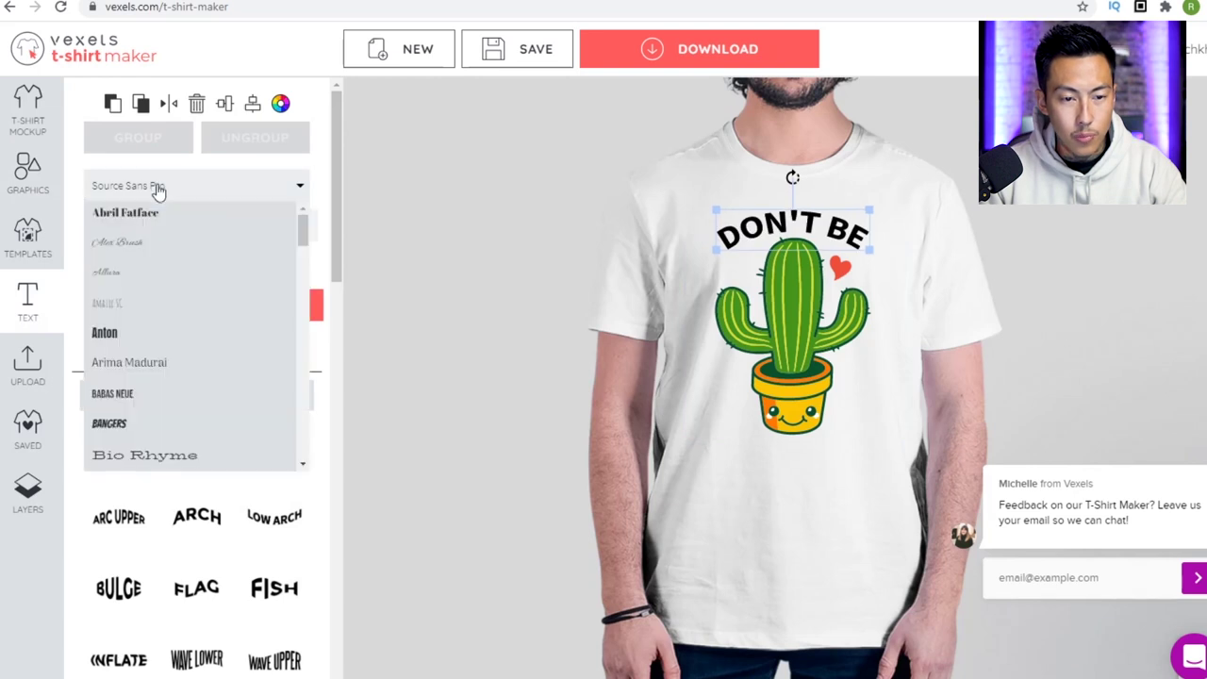
click(155, 334)
click(255, 193)
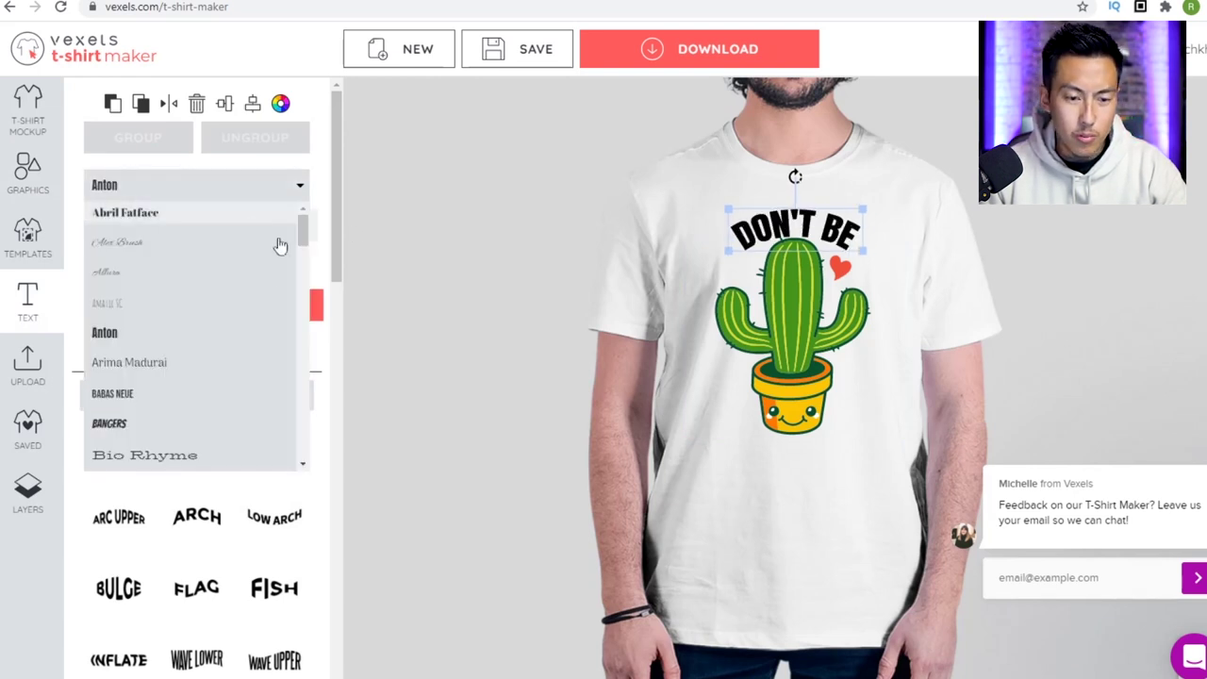
scroll(216, 342, down, 3)
click(140, 237)
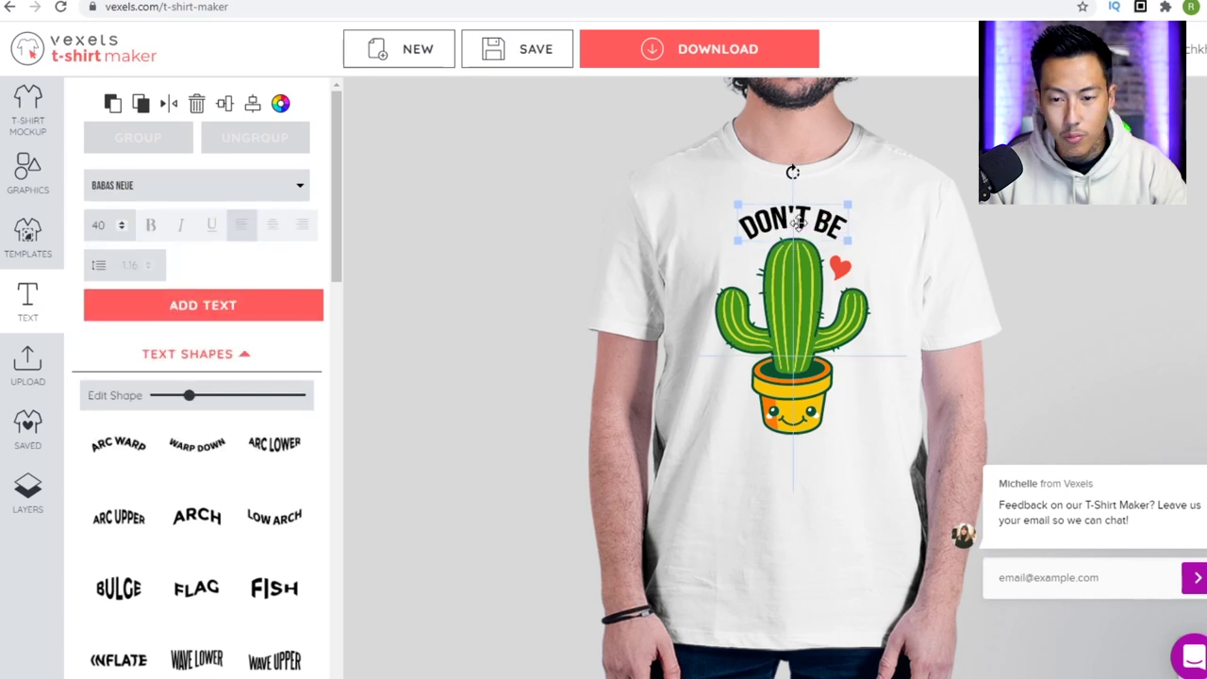
Add a second text line A PRICK with a downward arc warp in Babas Neue.
click(216, 313)
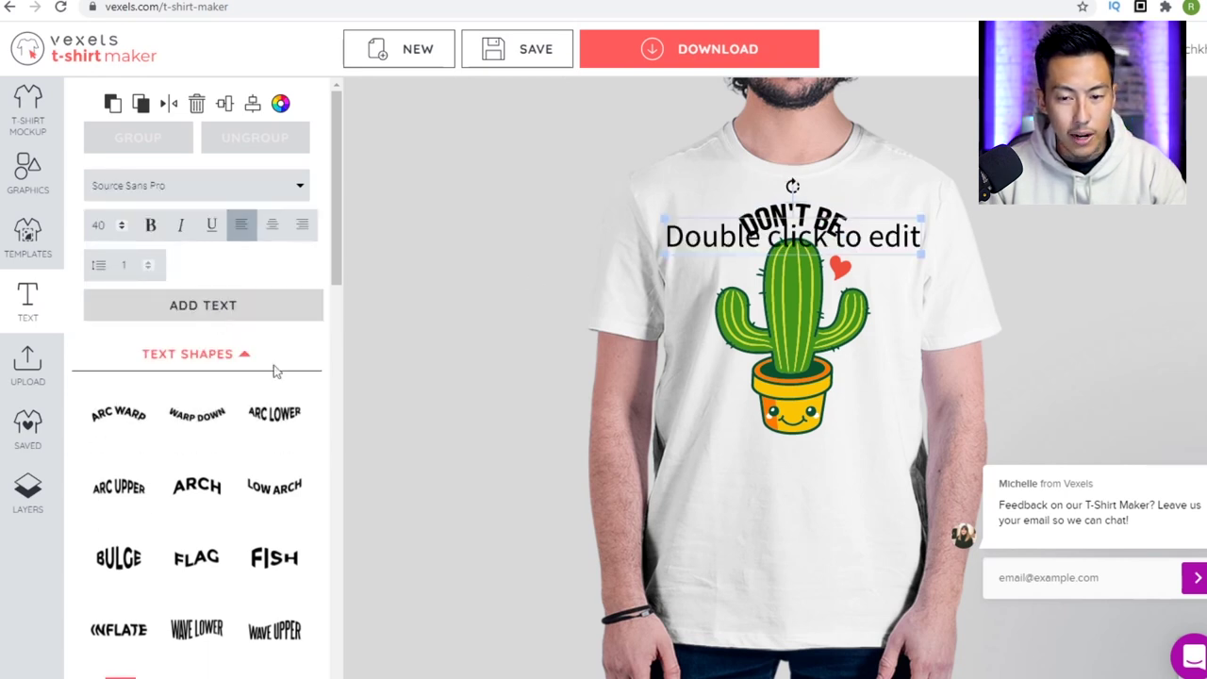
drag(875, 261, 875, 471)
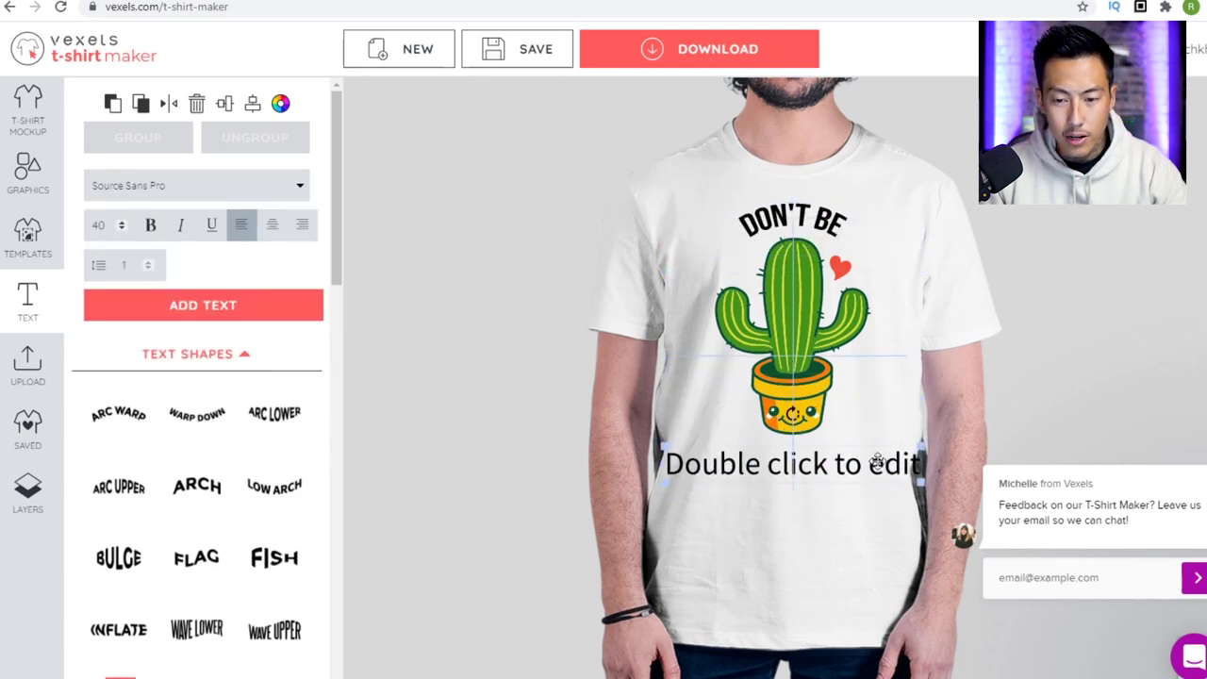
double_click(862, 463)
key(ctrl+a)
text(A PRICK)
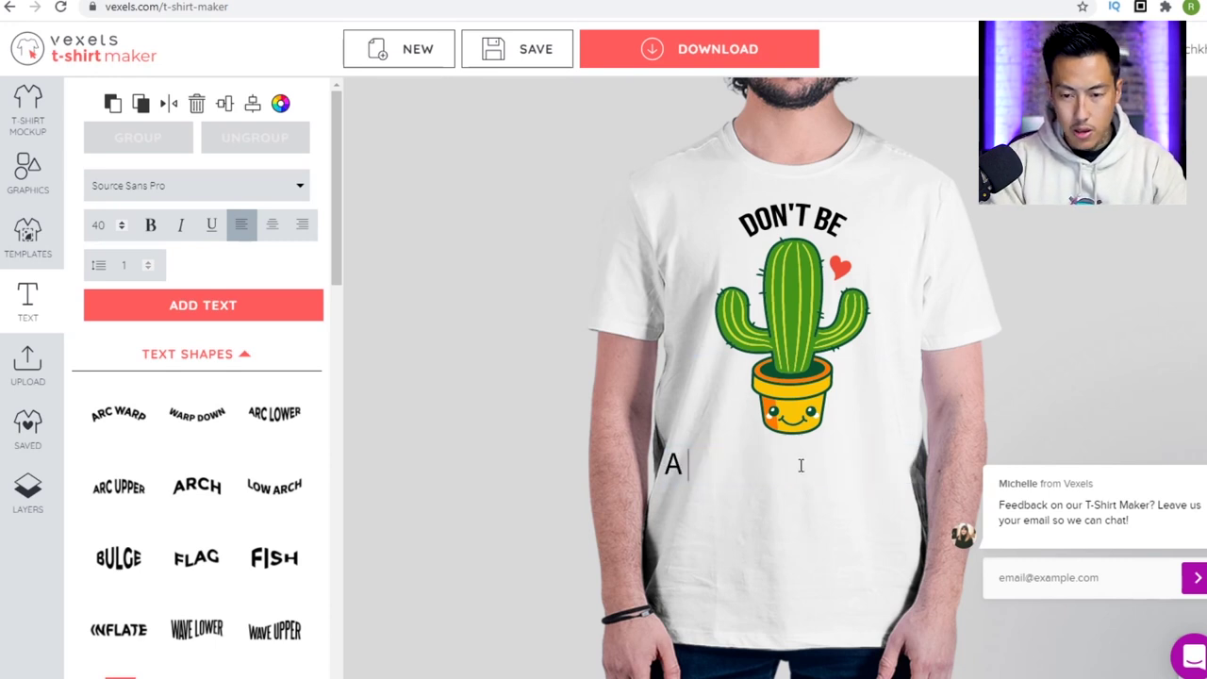
click(197, 415)
click(184, 188)
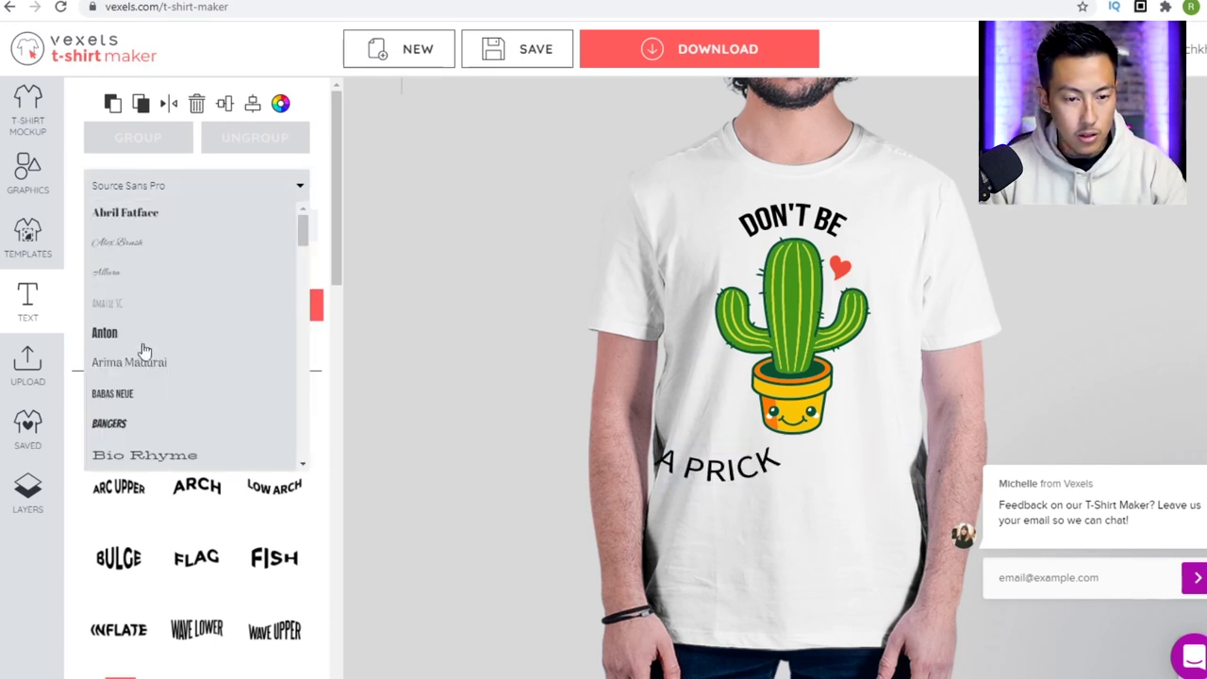
click(129, 393)
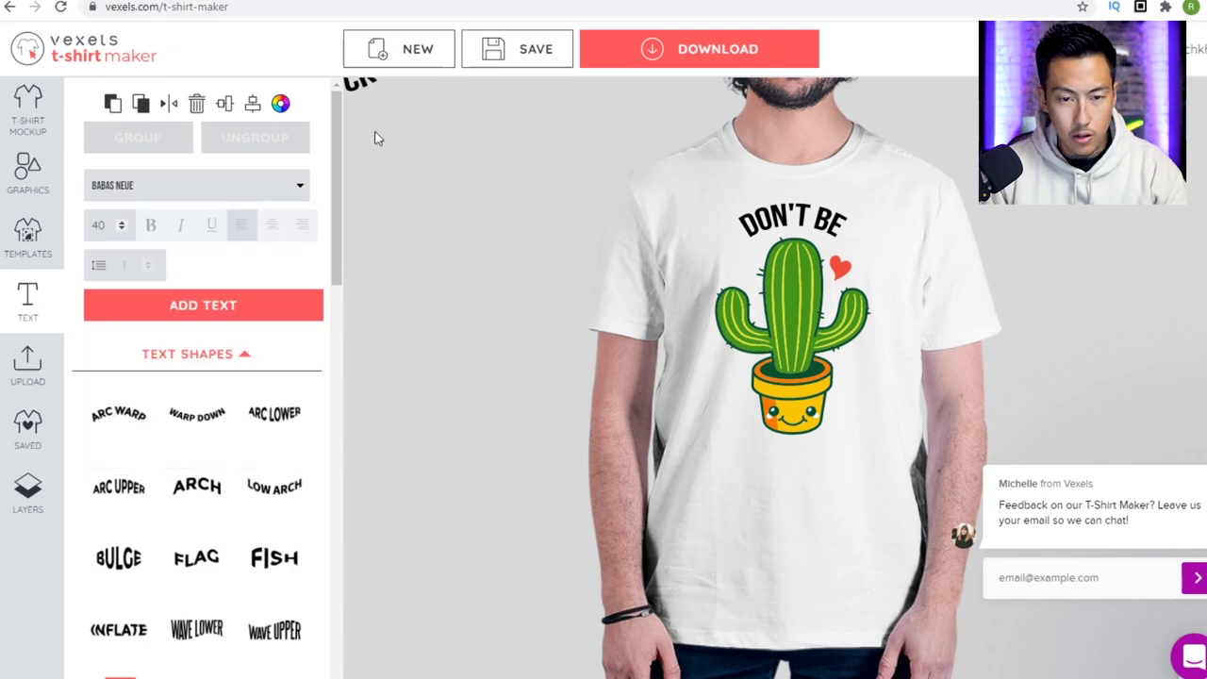
Arrange the design: A PRICK under a smaller cactus, DON'T BE just above it.
drag(363, 98, 865, 482)
click(843, 240)
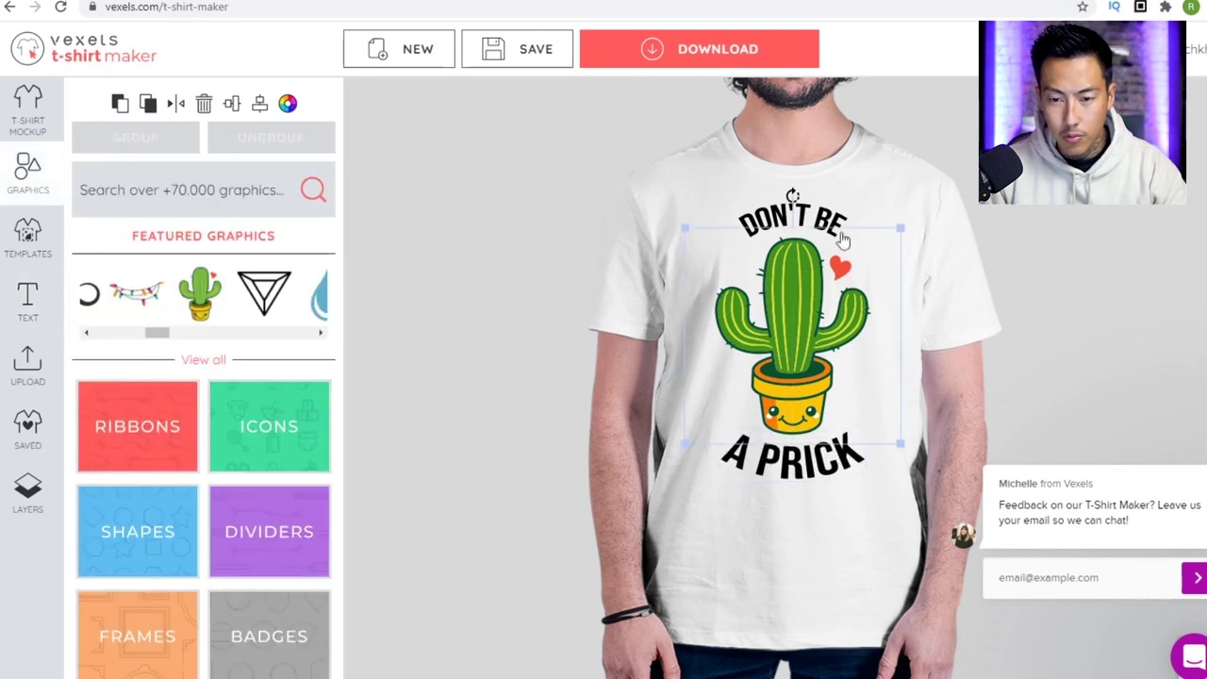
drag(898, 227, 848, 273)
drag(792, 349, 792, 336)
drag(815, 477, 806, 429)
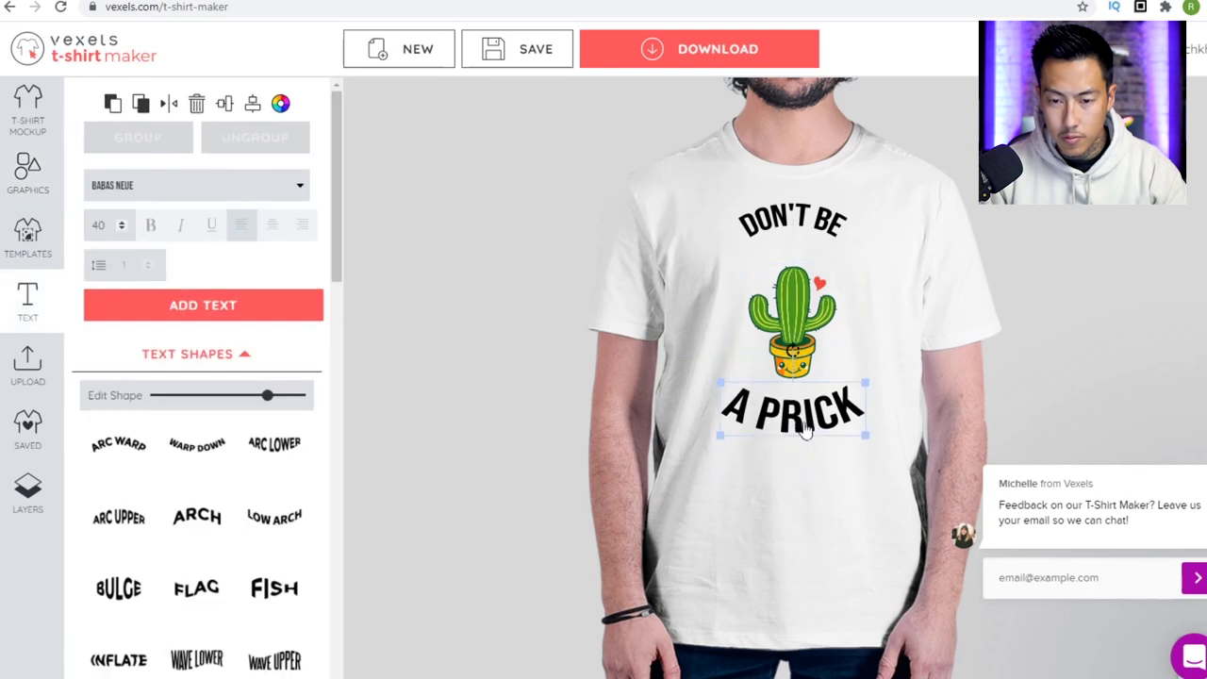
click(850, 237)
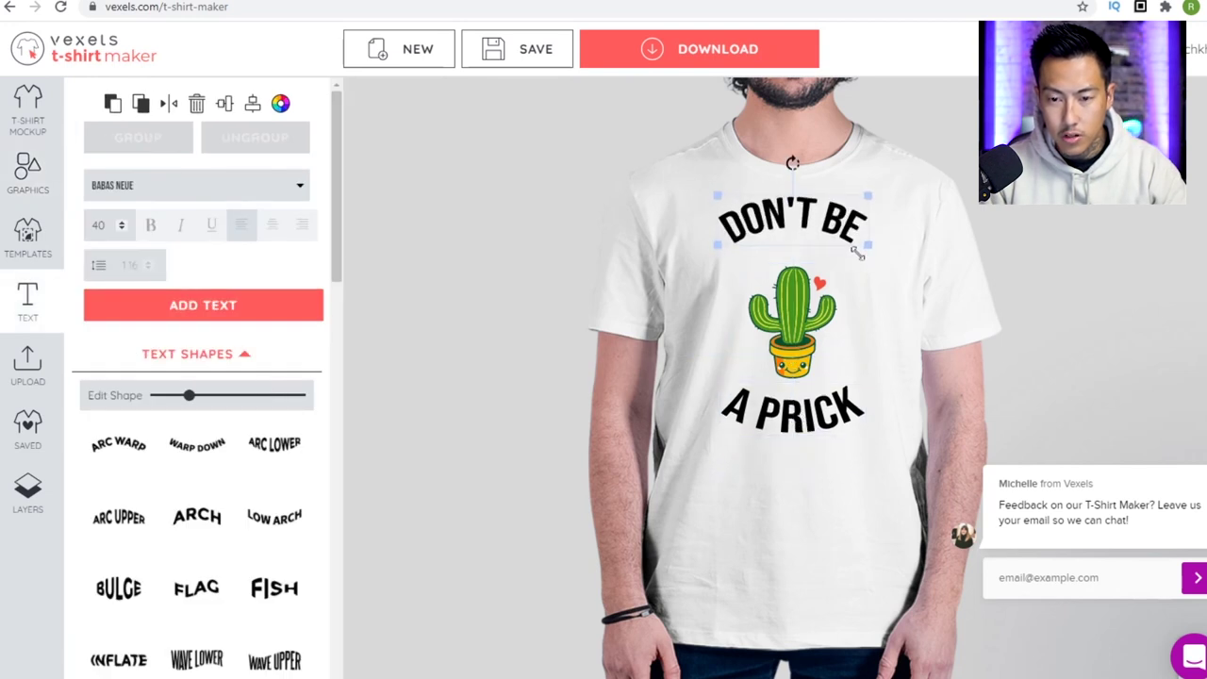
drag(850, 238, 847, 267)
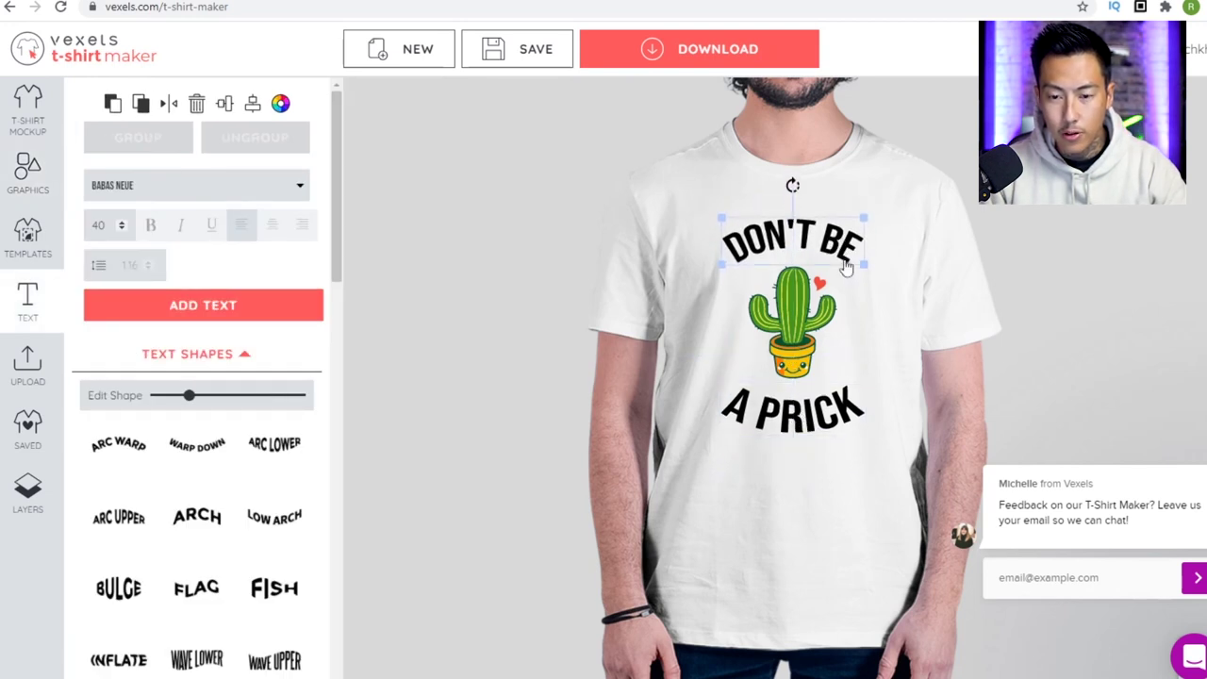
click(841, 431)
click(1016, 236)
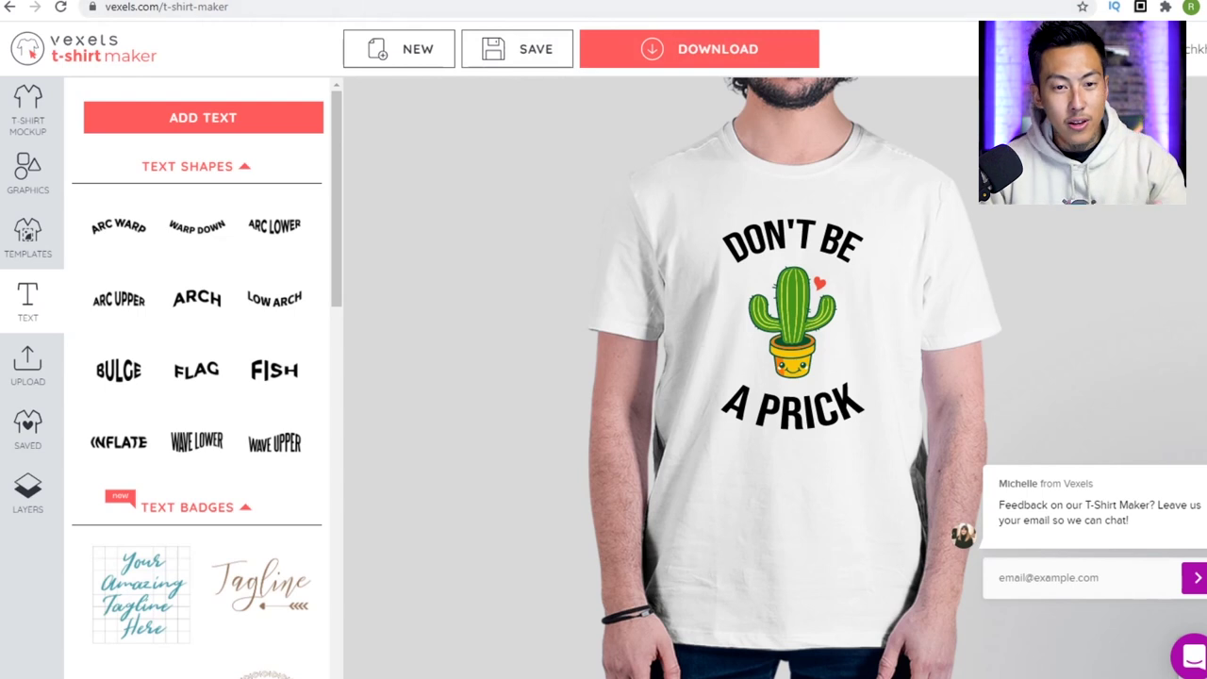
Return to the Vexels home page and scroll through the designs.
click(28, 49)
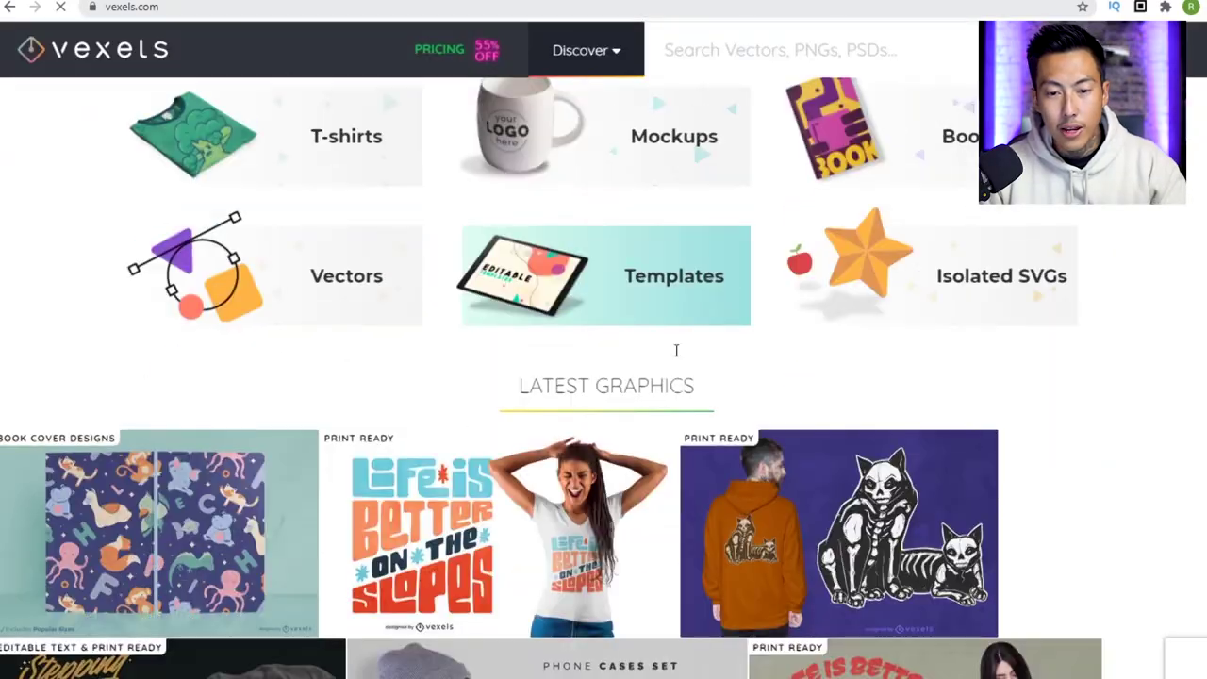
scroll(578, 368, down, 5)
scroll(612, 373, down, 15)
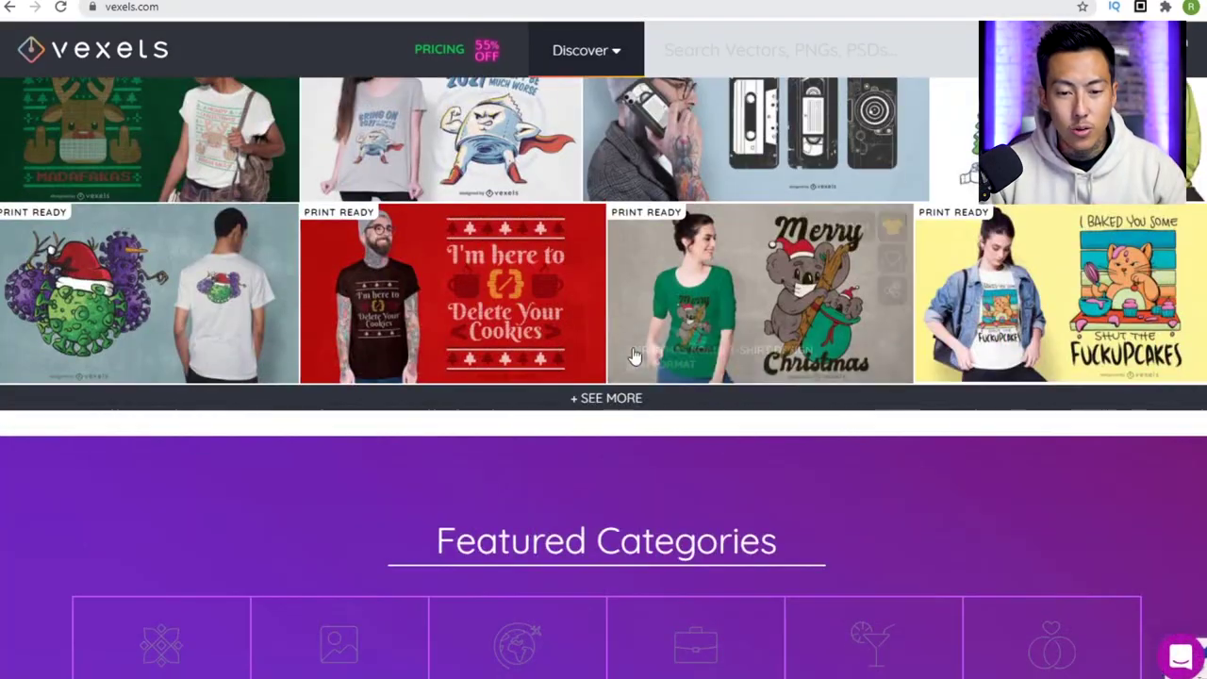
scroll(650, 380, down, 3)
scroll(665, 337, up, 5)
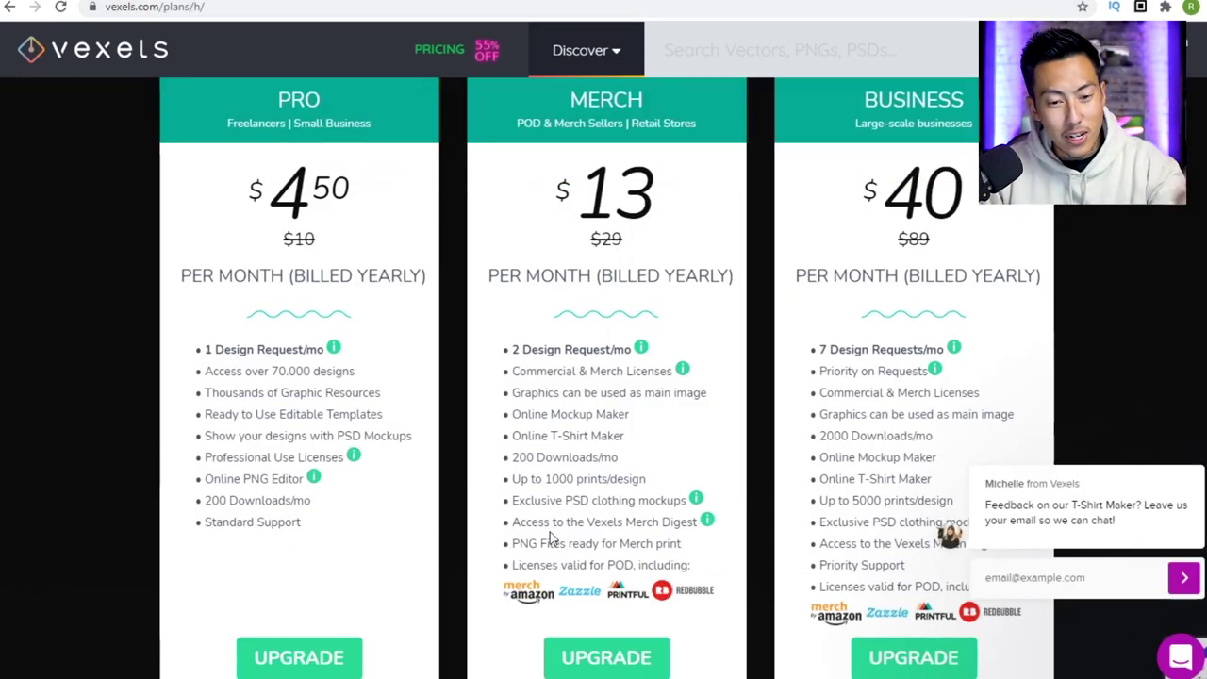
Highlight plan features on the pricing page, then go back to the Bring On 2021 design page.
mouse_move(353, 459)
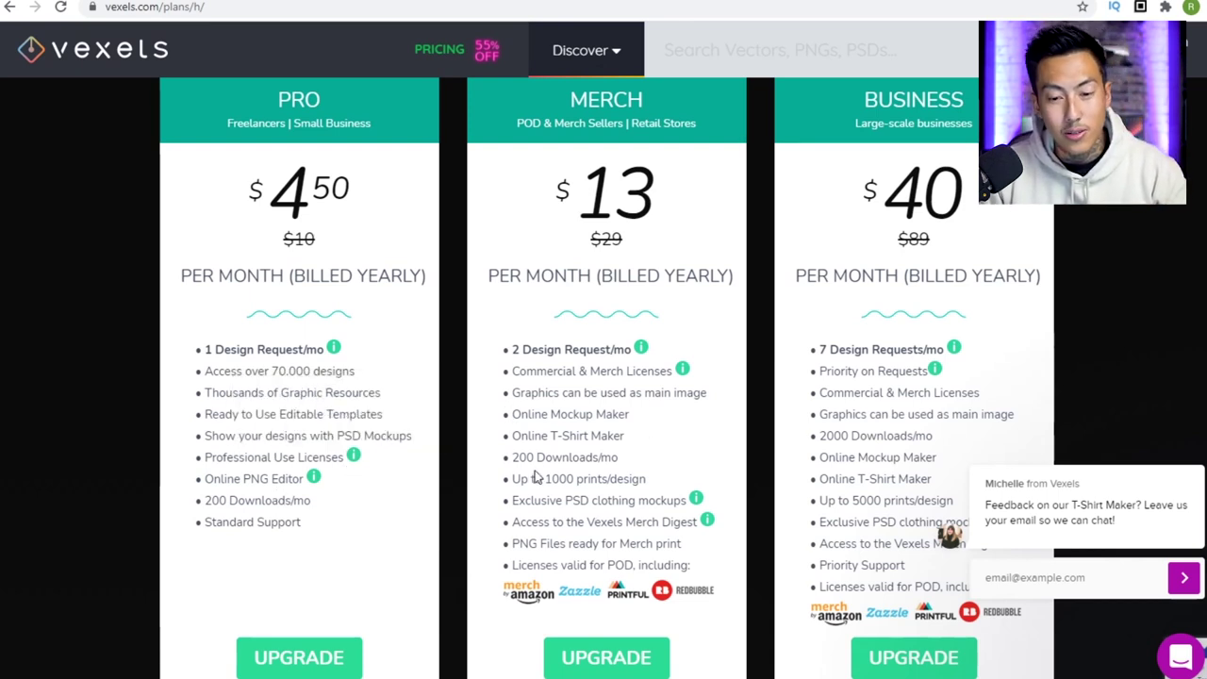
drag(530, 482, 647, 480)
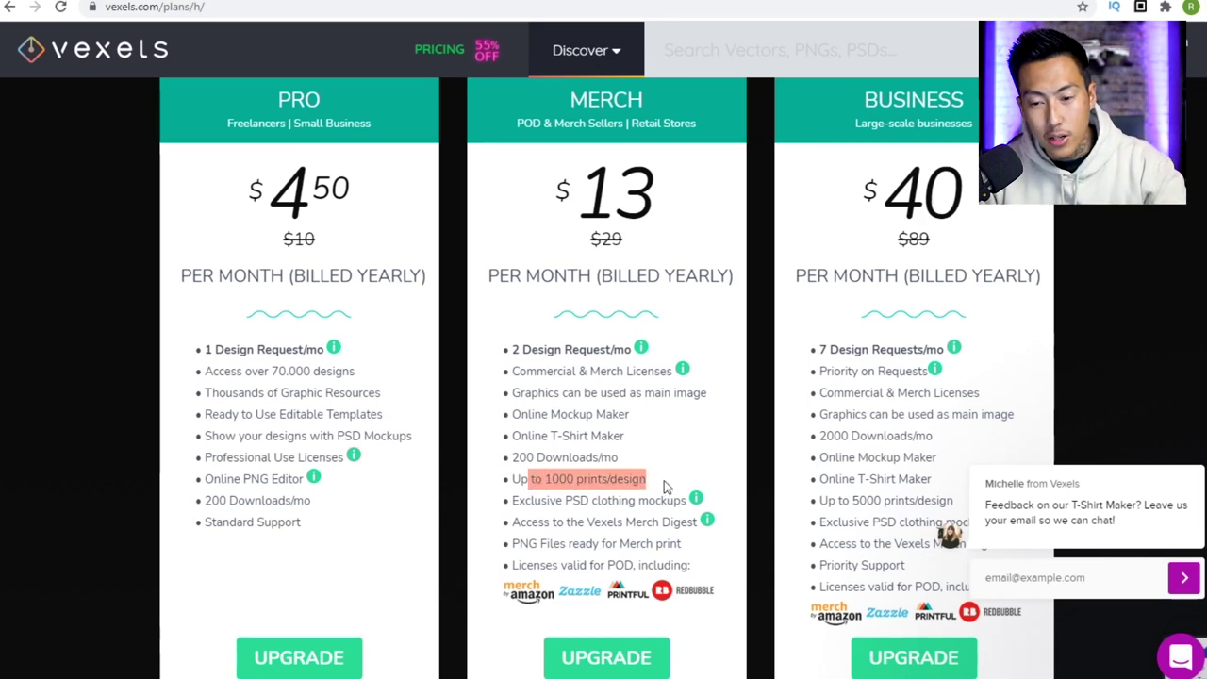
scroll(818, 426, down, 2)
scroll(873, 389, up, 2)
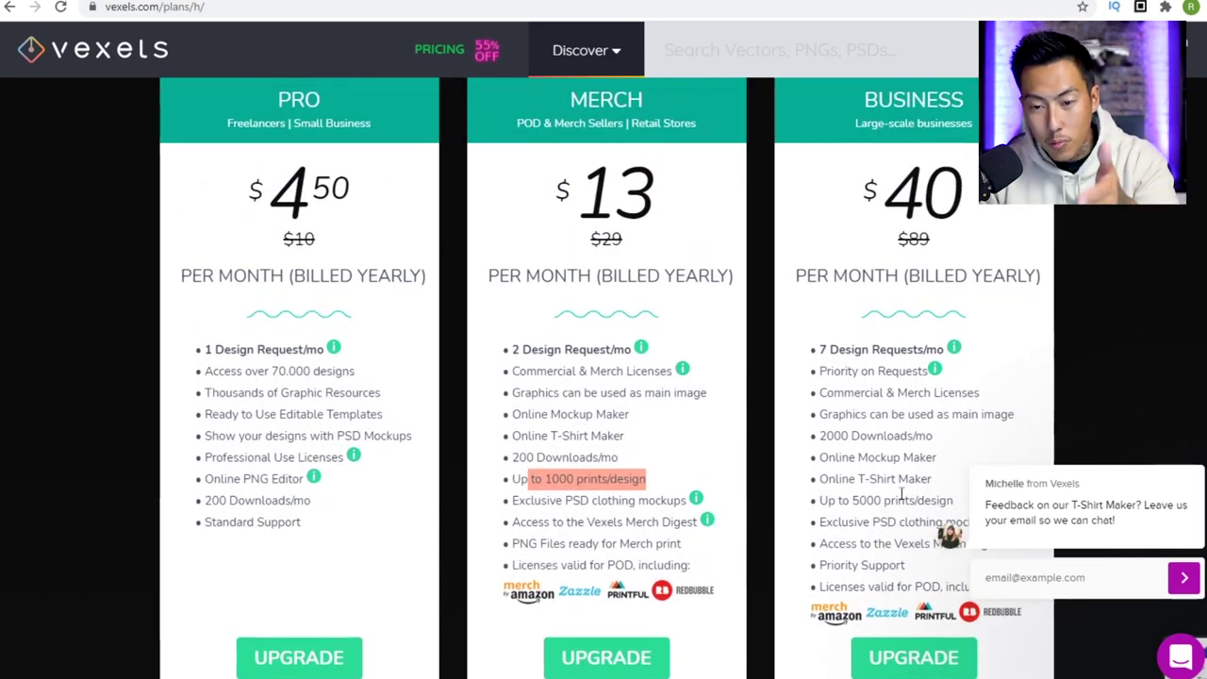
drag(826, 501, 943, 507)
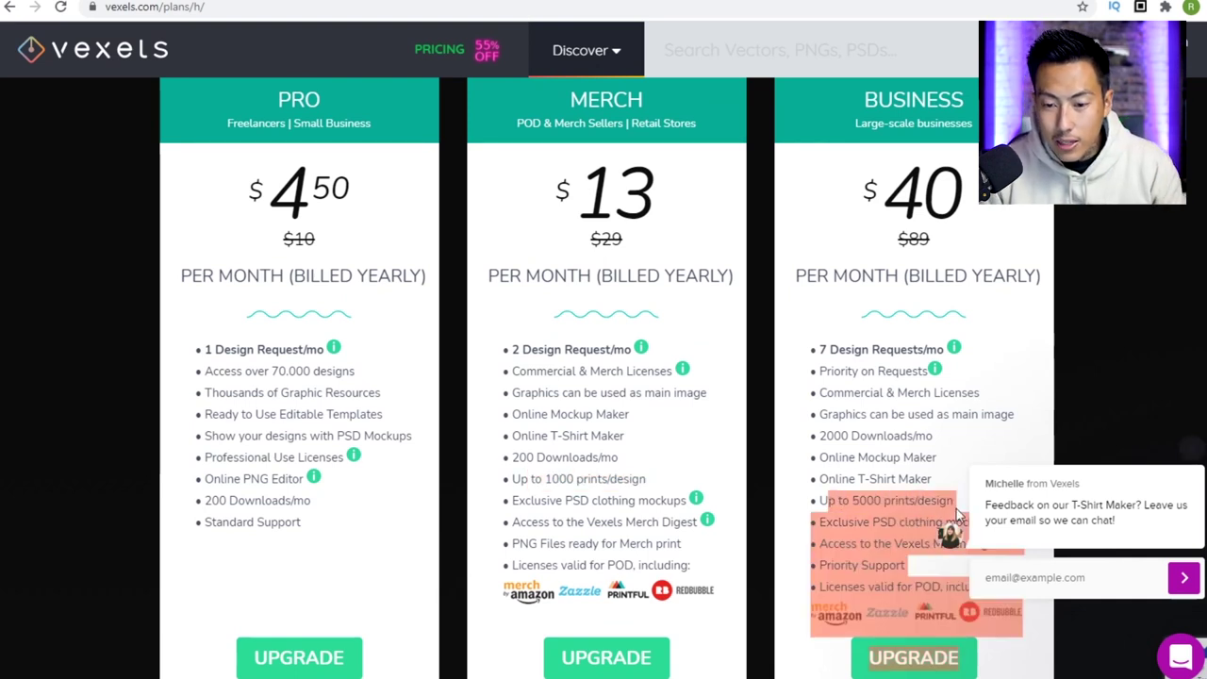
click(935, 506)
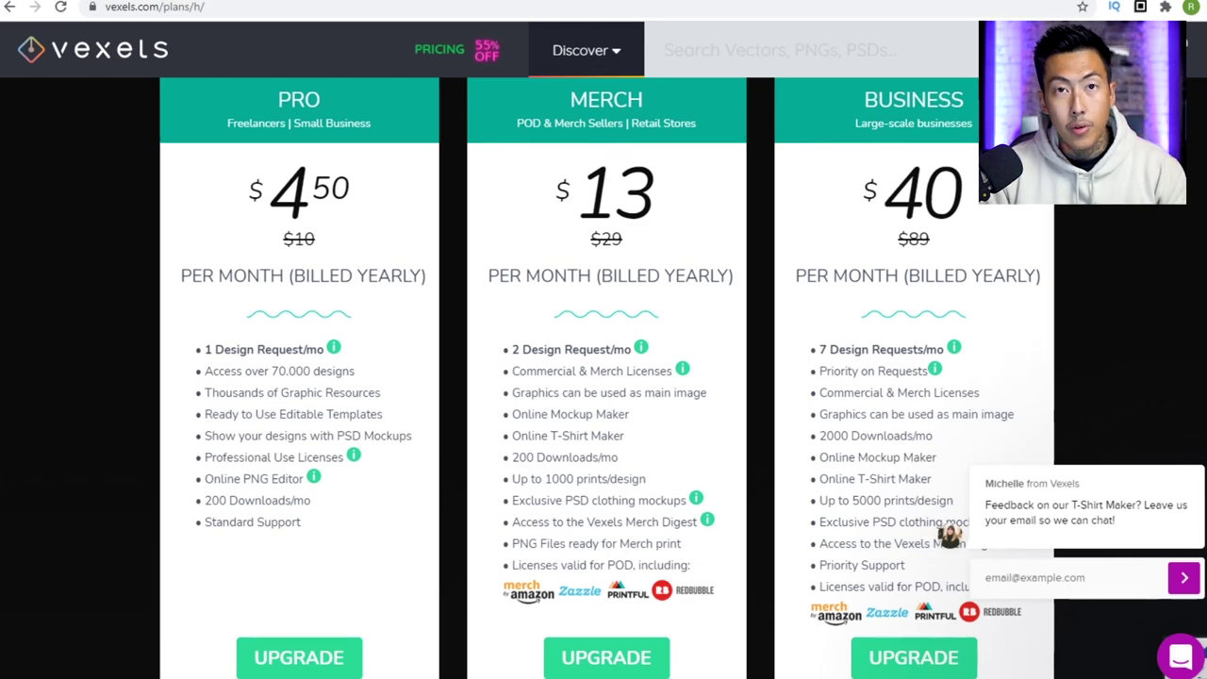
key(alt+Left)
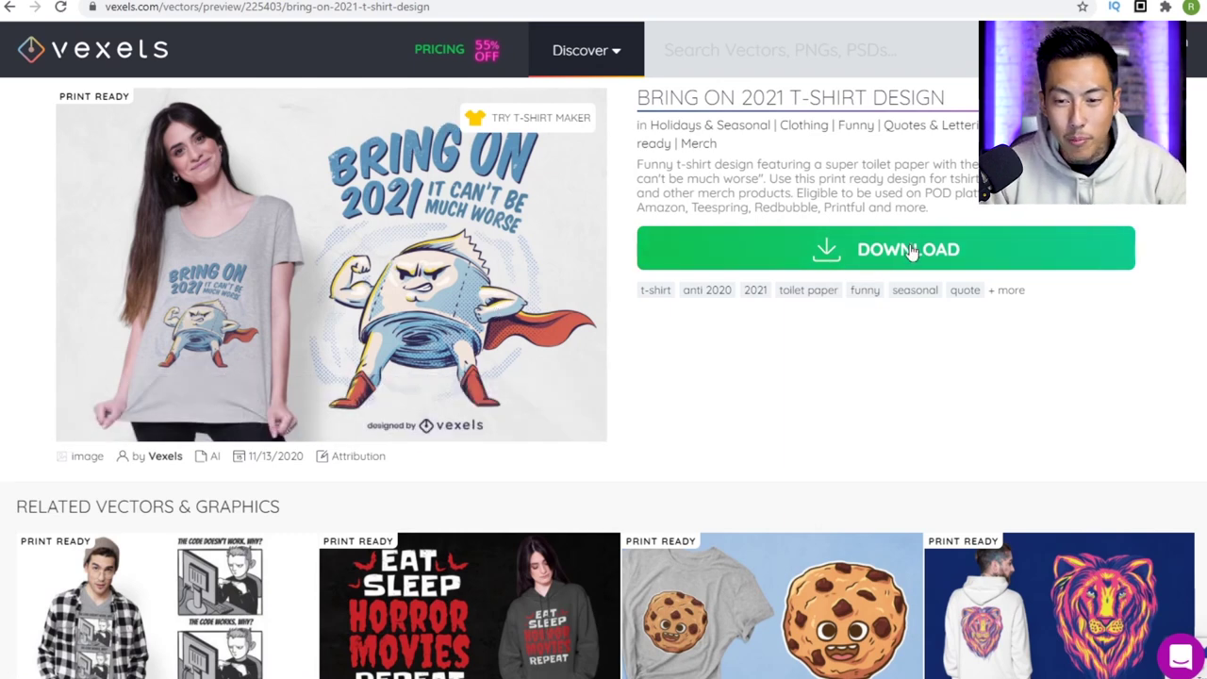
Download the Bring On 2021 T-shirt design from its Vexels page.
mouse_move(471, 341)
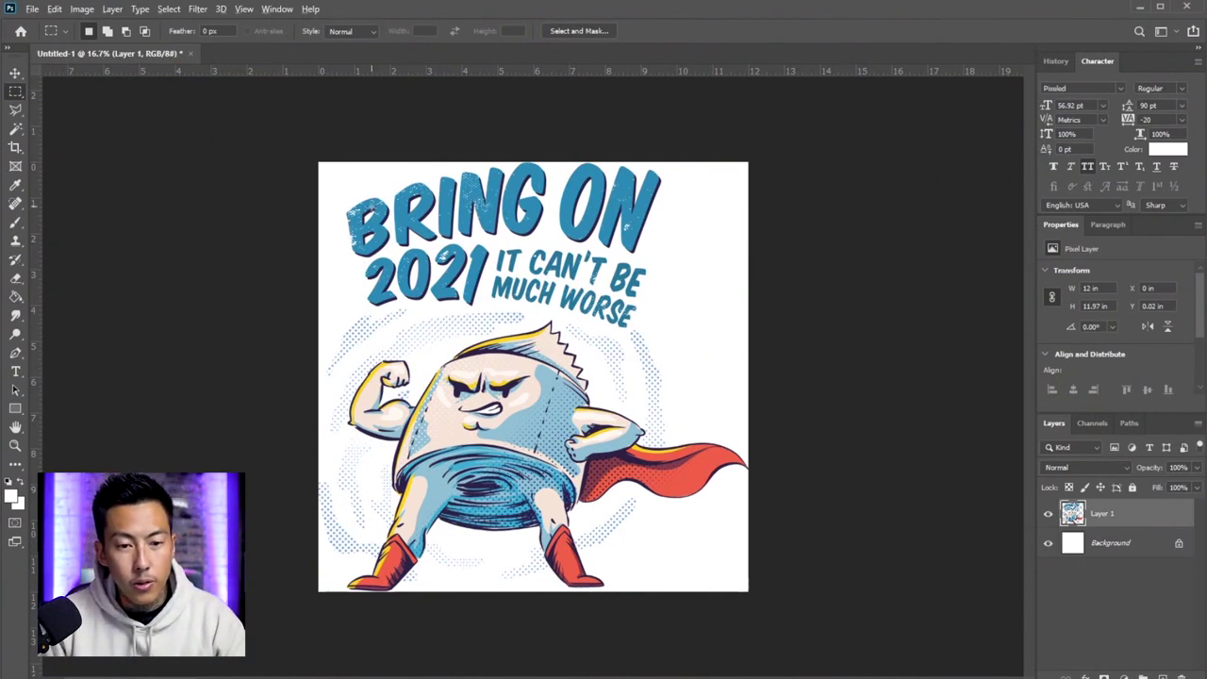
Zoom and pan to the BRING lettering and start a Pen path at the B's top-left.
scroll(333, 189, up, 5)
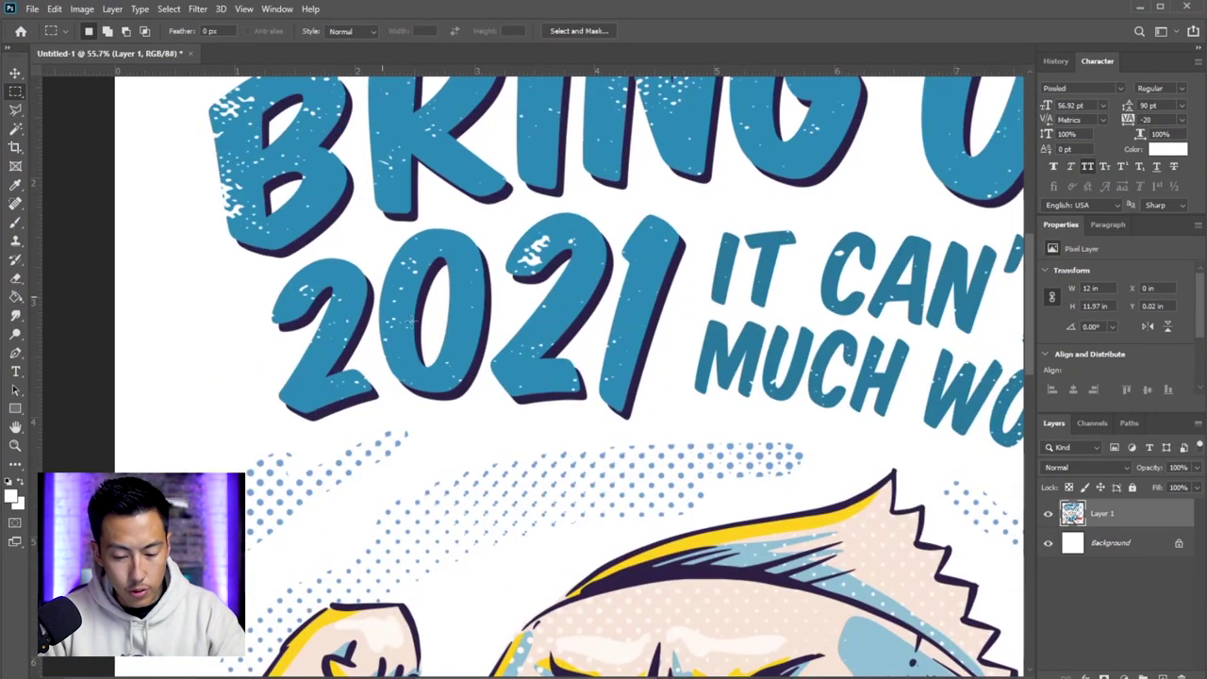
key(h)
drag(455, 309, 461, 488)
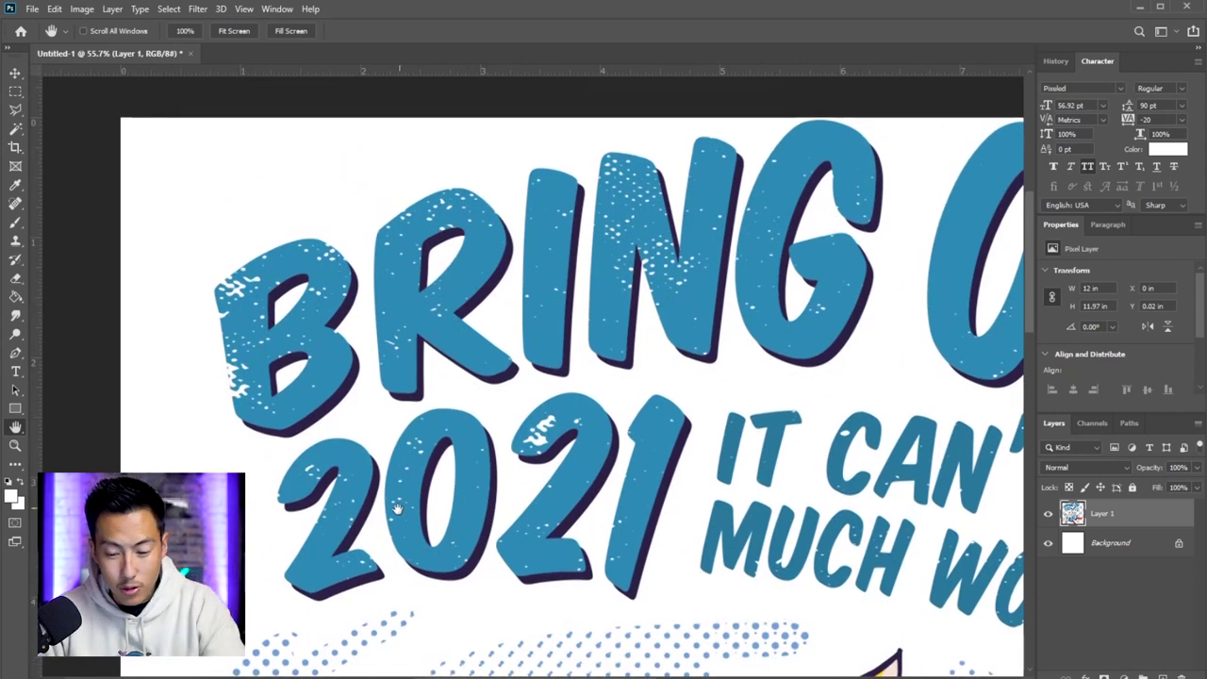
key(p)
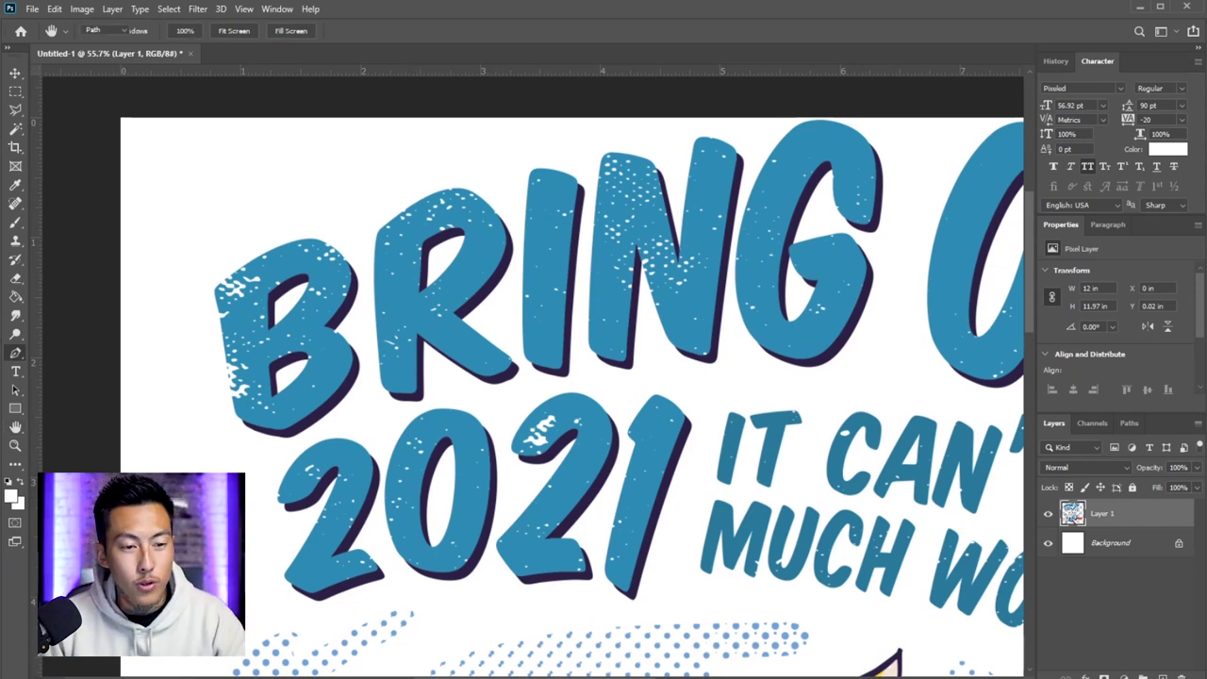
scroll(300, 304, up, 3)
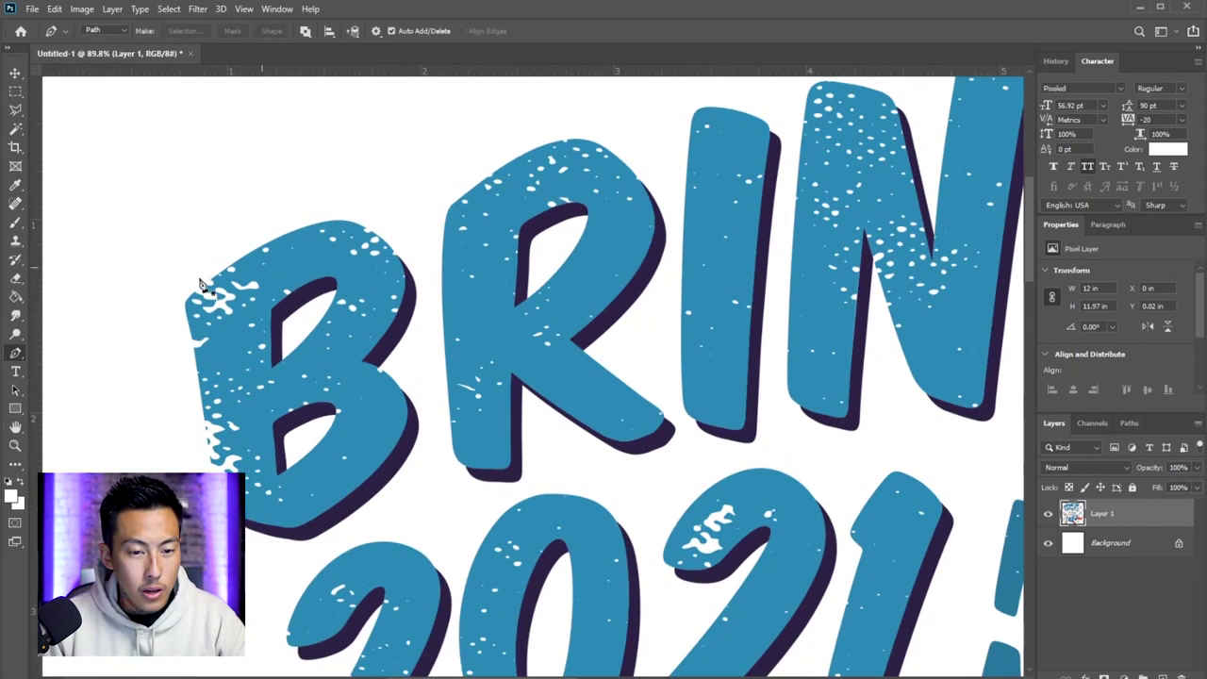
drag(184, 288, 416, 267)
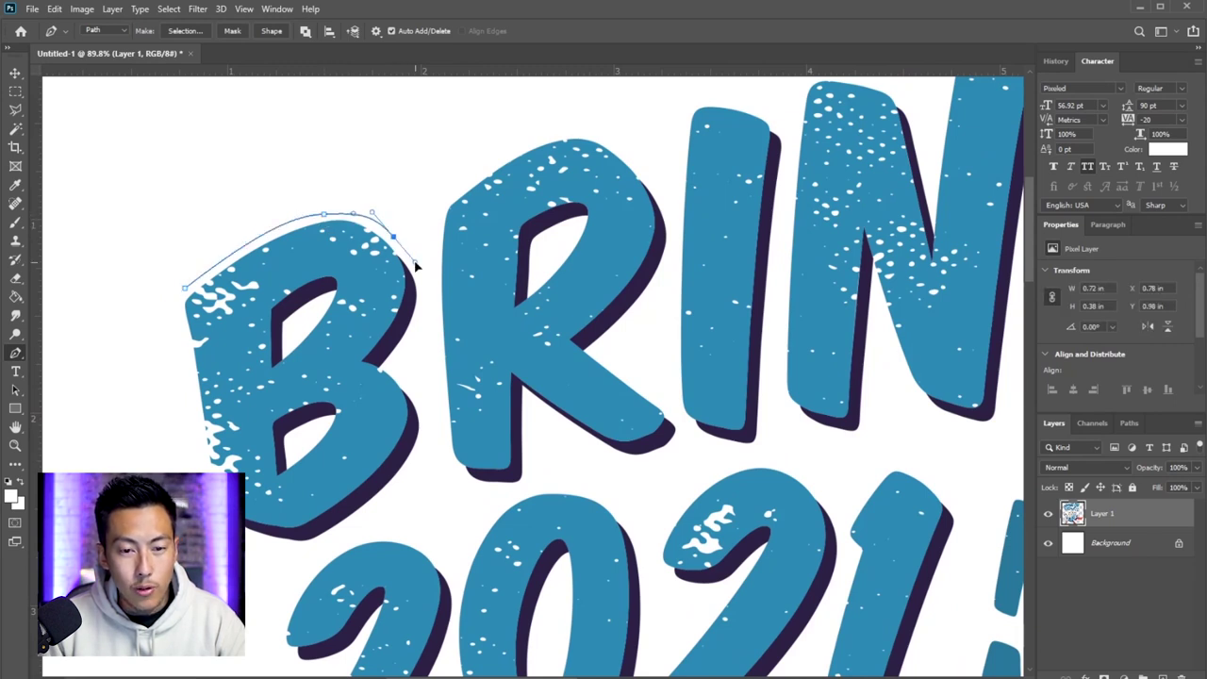
right_click(371, 188)
click(368, 244)
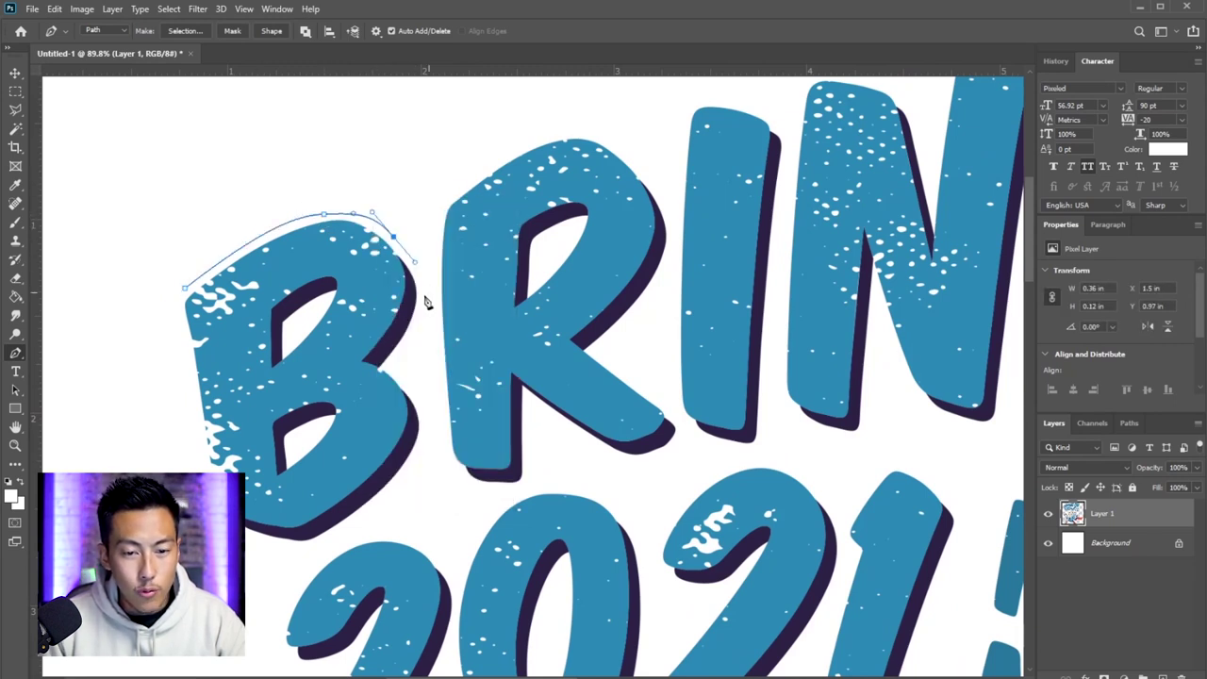
Curve the path along the B's right edge, lower bowl and bottom, and close it.
drag(407, 339, 398, 359)
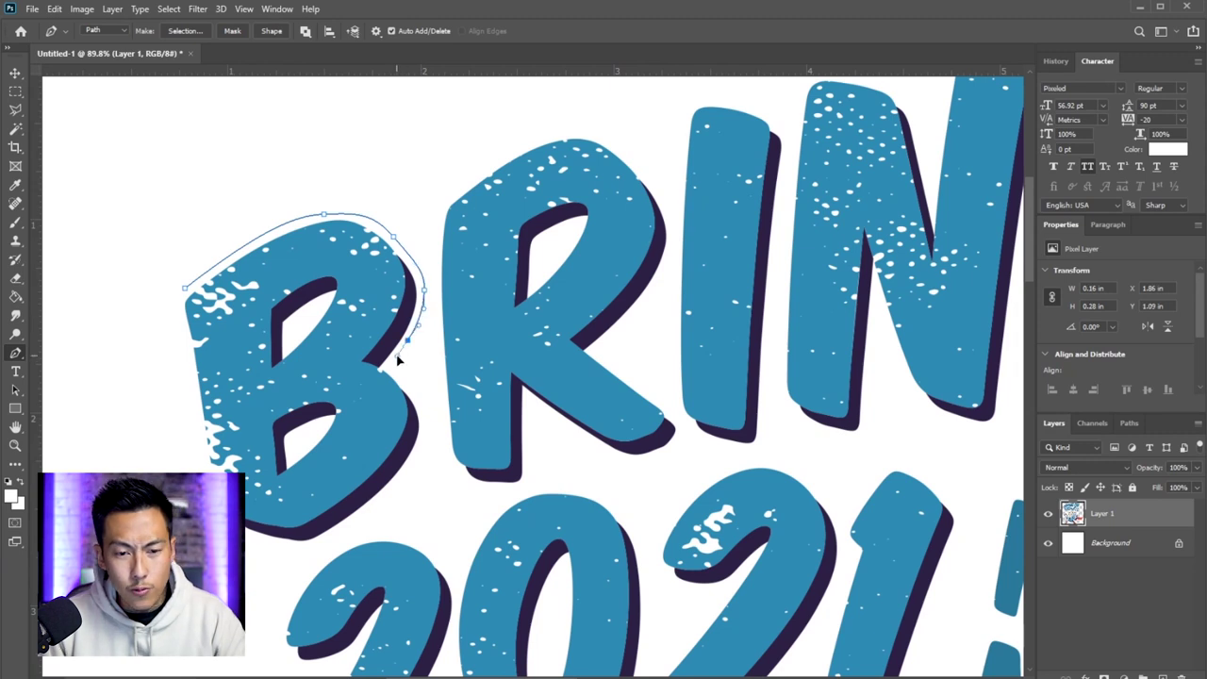
drag(425, 411, 428, 436)
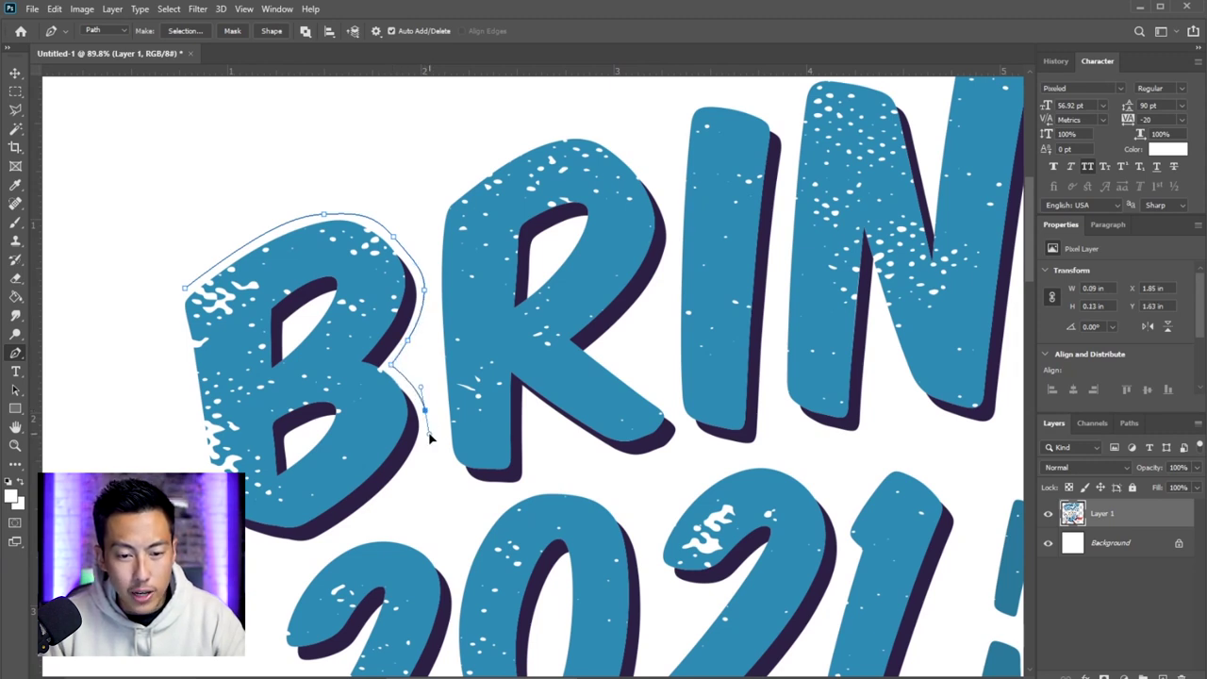
drag(411, 484, 391, 510)
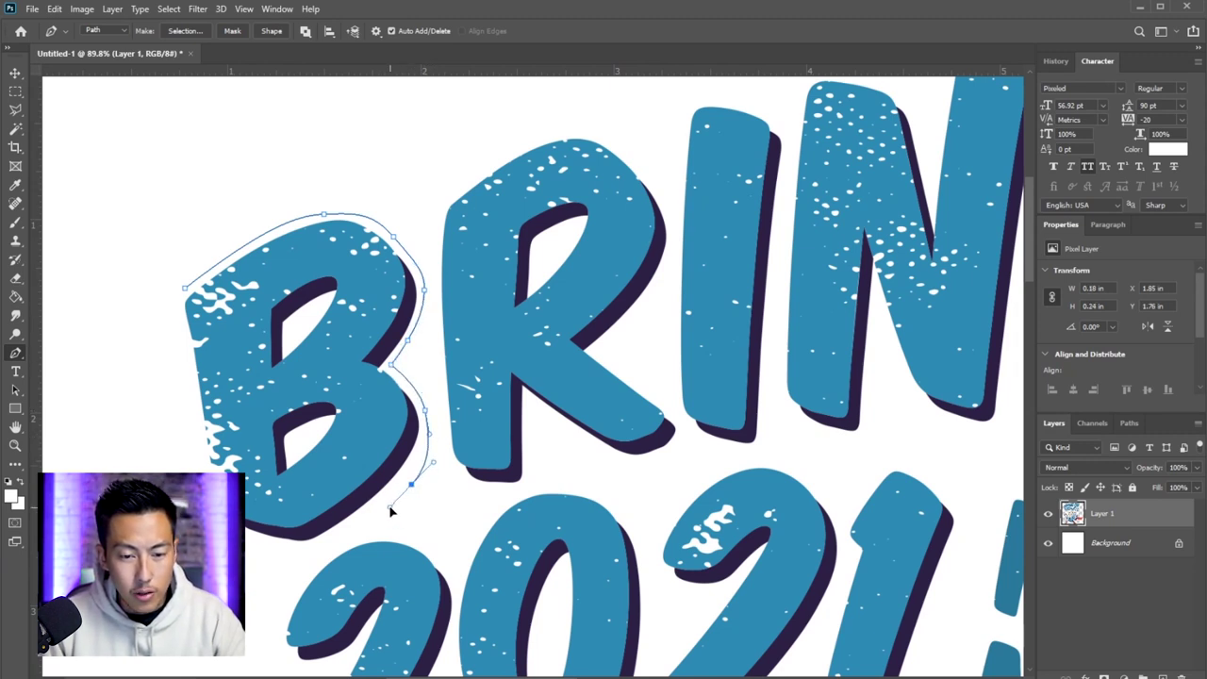
drag(254, 551, 193, 464)
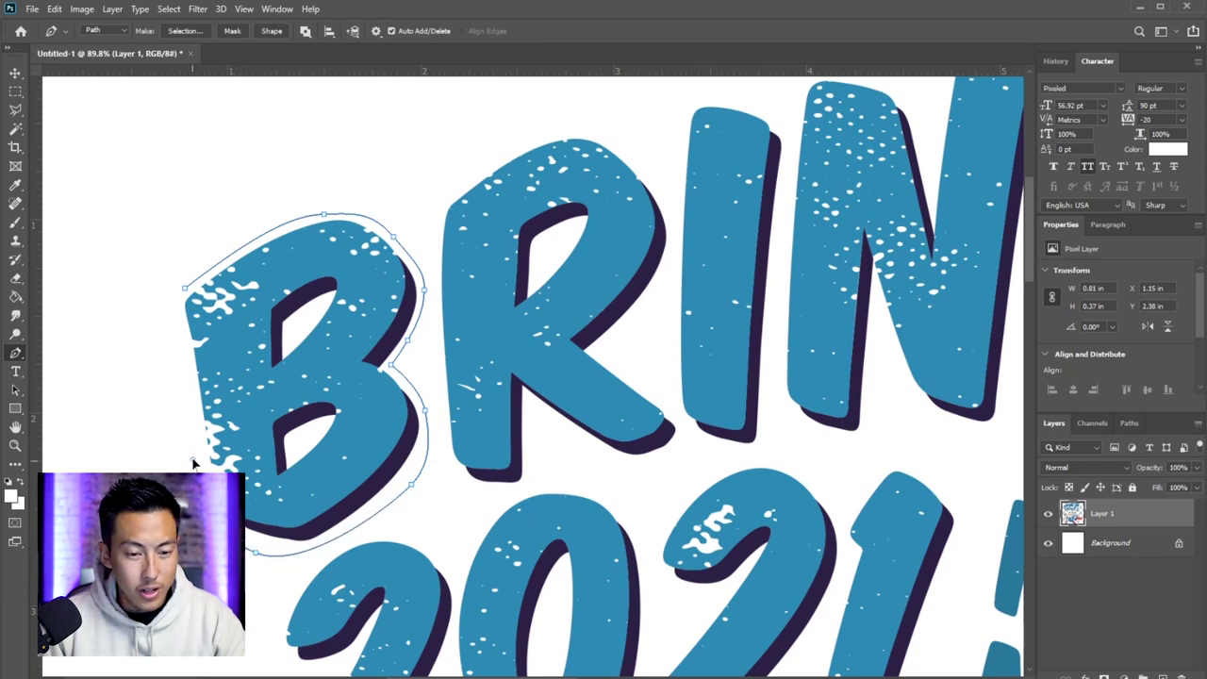
click(172, 303)
right_click(329, 170)
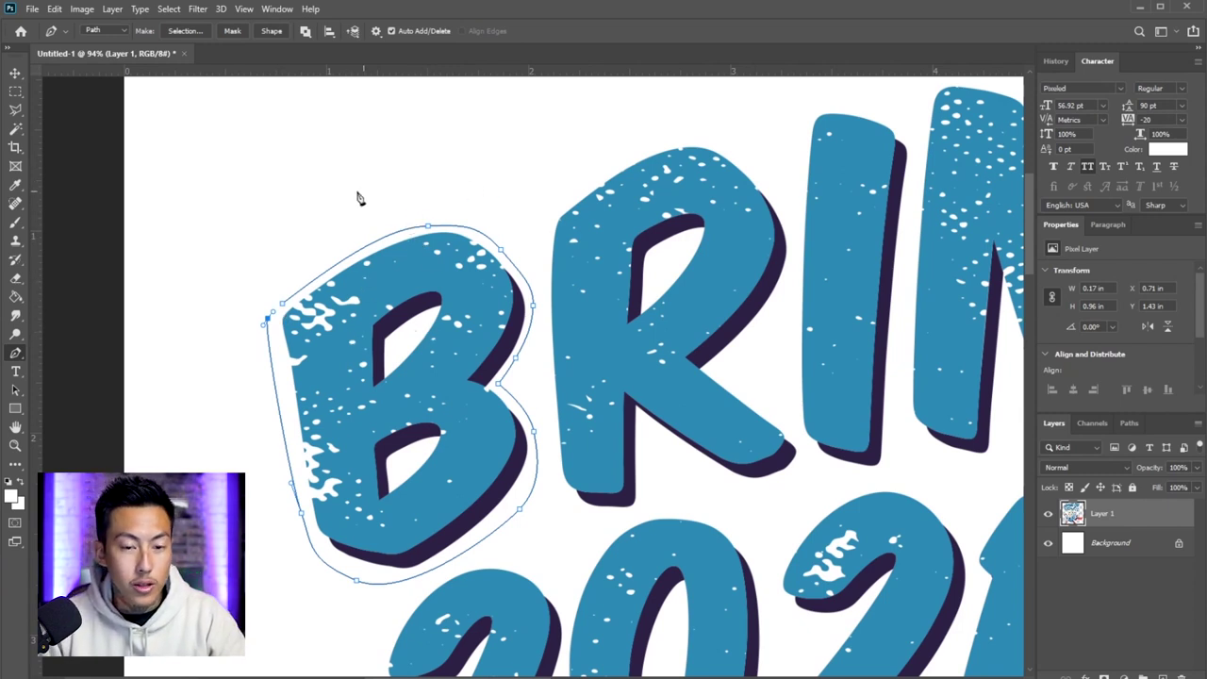
Convert the traced B path into a selection.
right_click(470, 178)
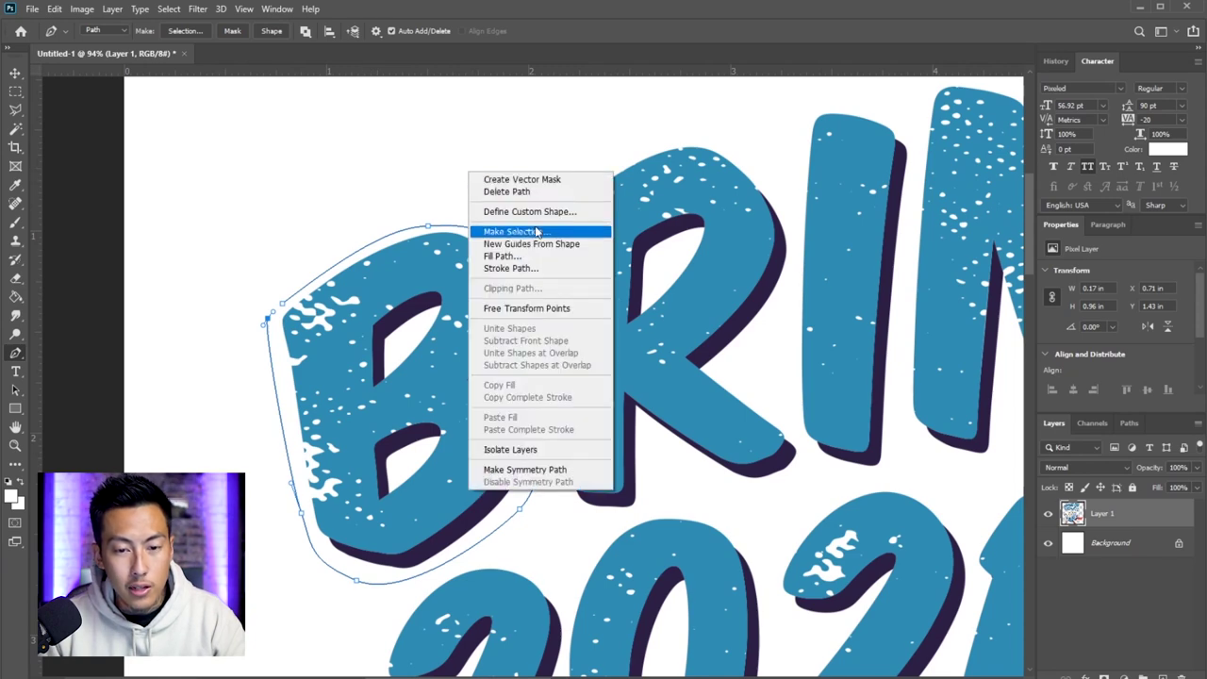
click(523, 233)
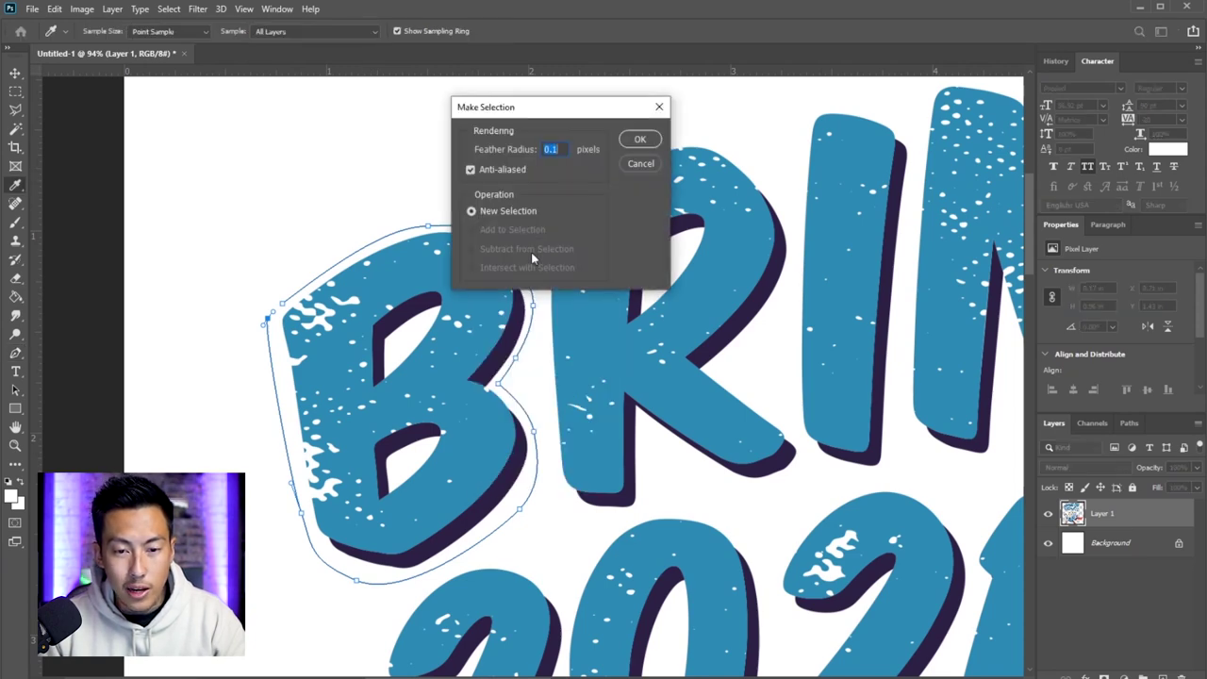
click(639, 140)
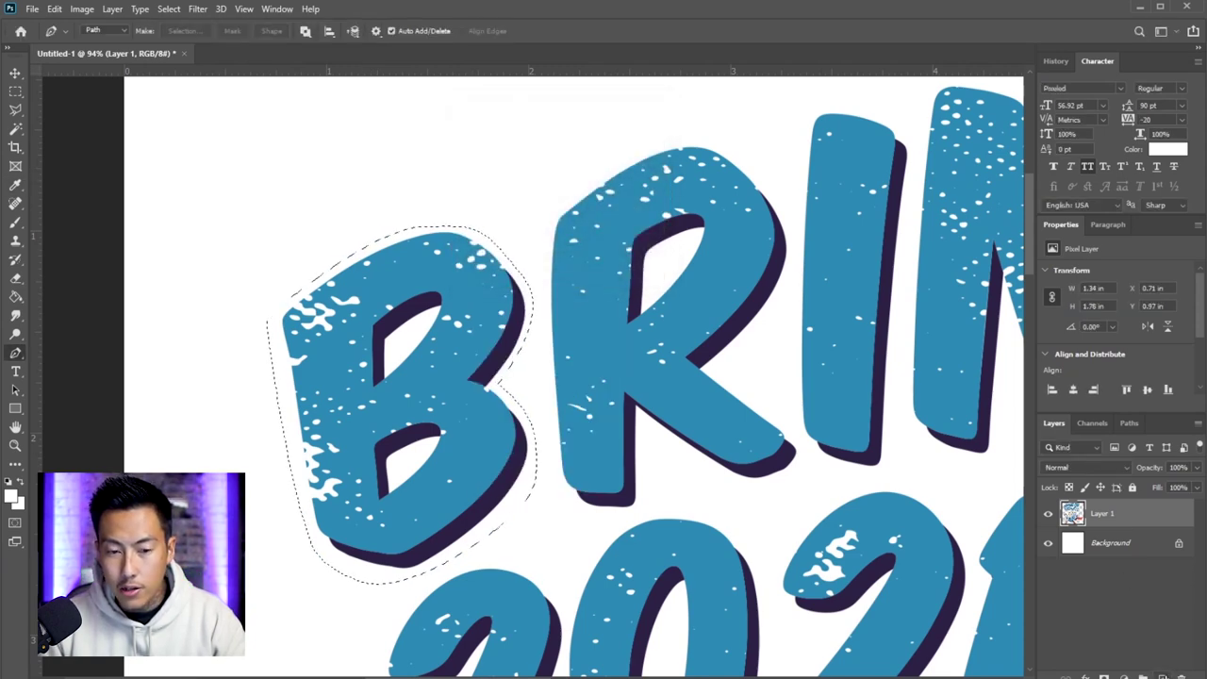
Fill the B selection with the dark purple shadow colour on a new layer, then undo it.
click(1161, 676)
key(g)
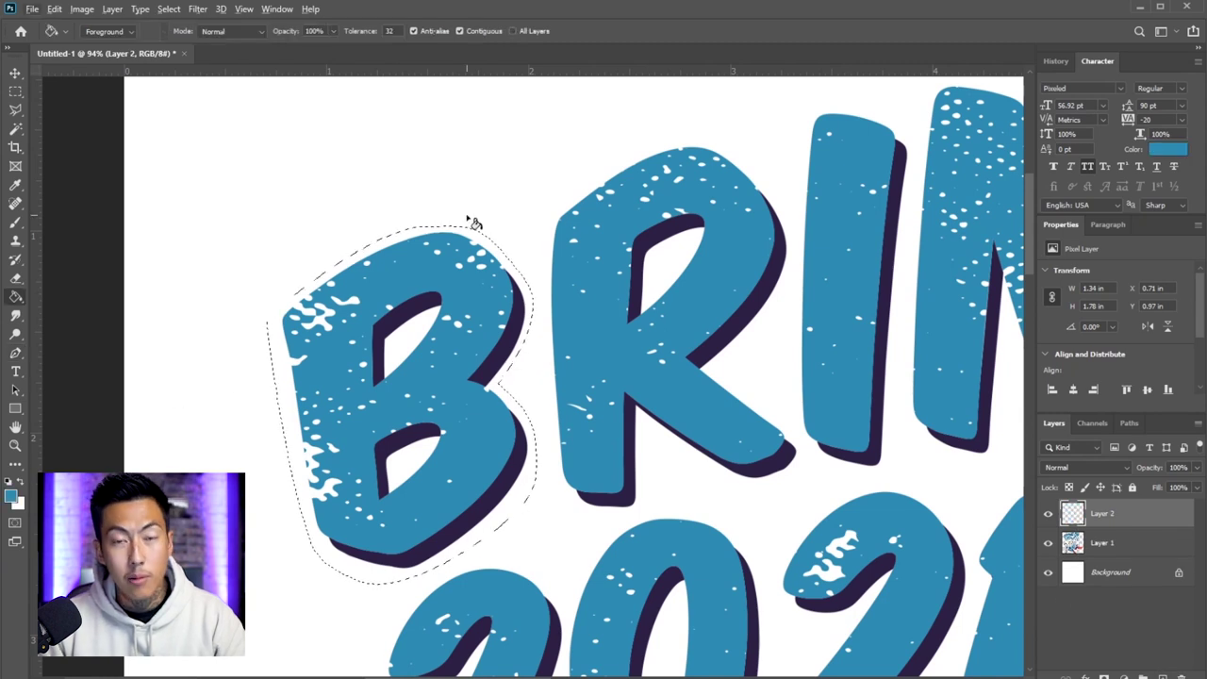
alt+click(758, 298)
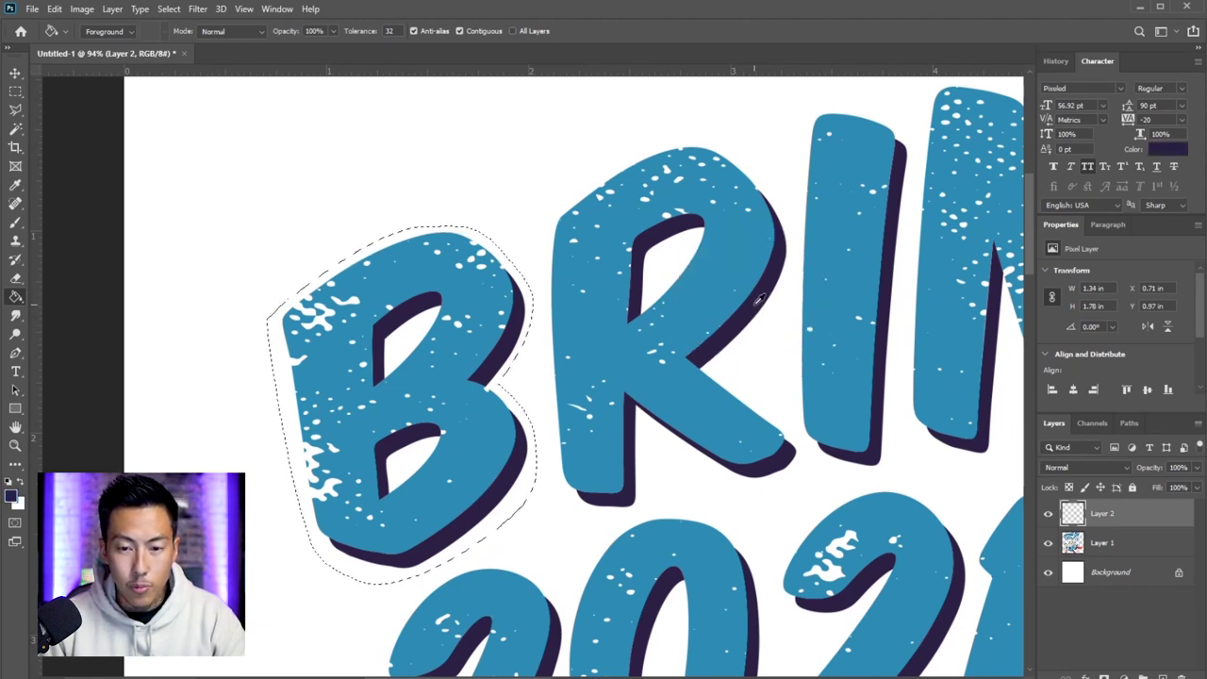
click(364, 341)
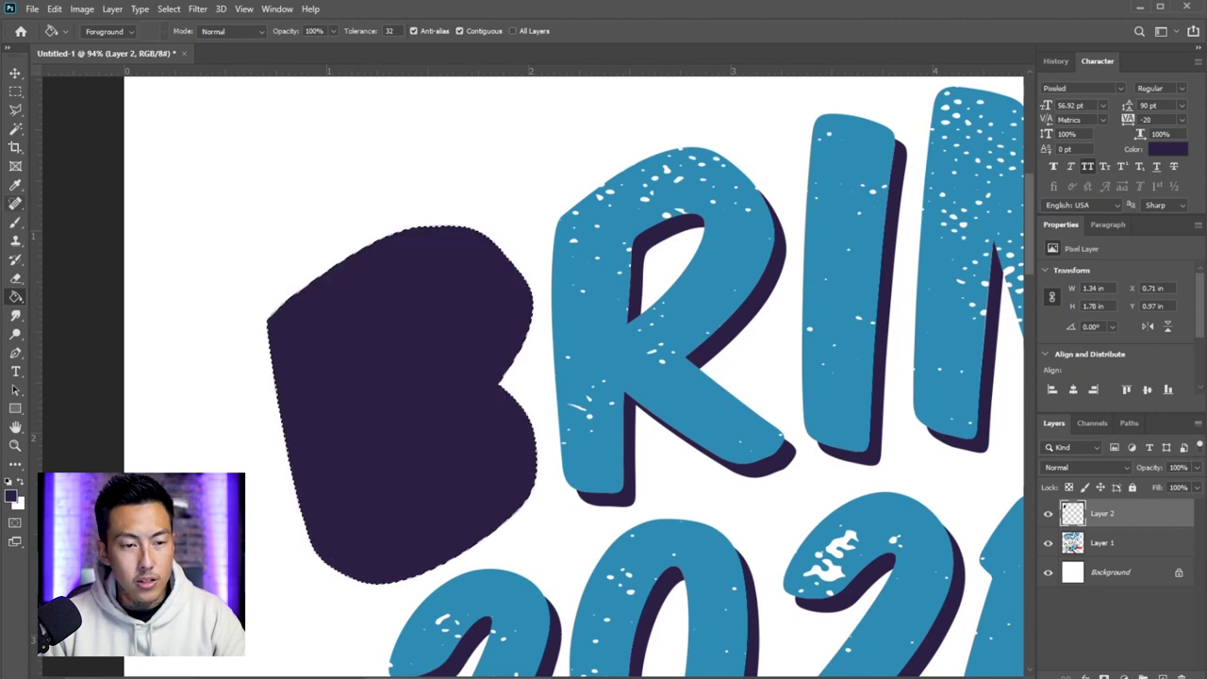
key(m)
key(ctrl+d)
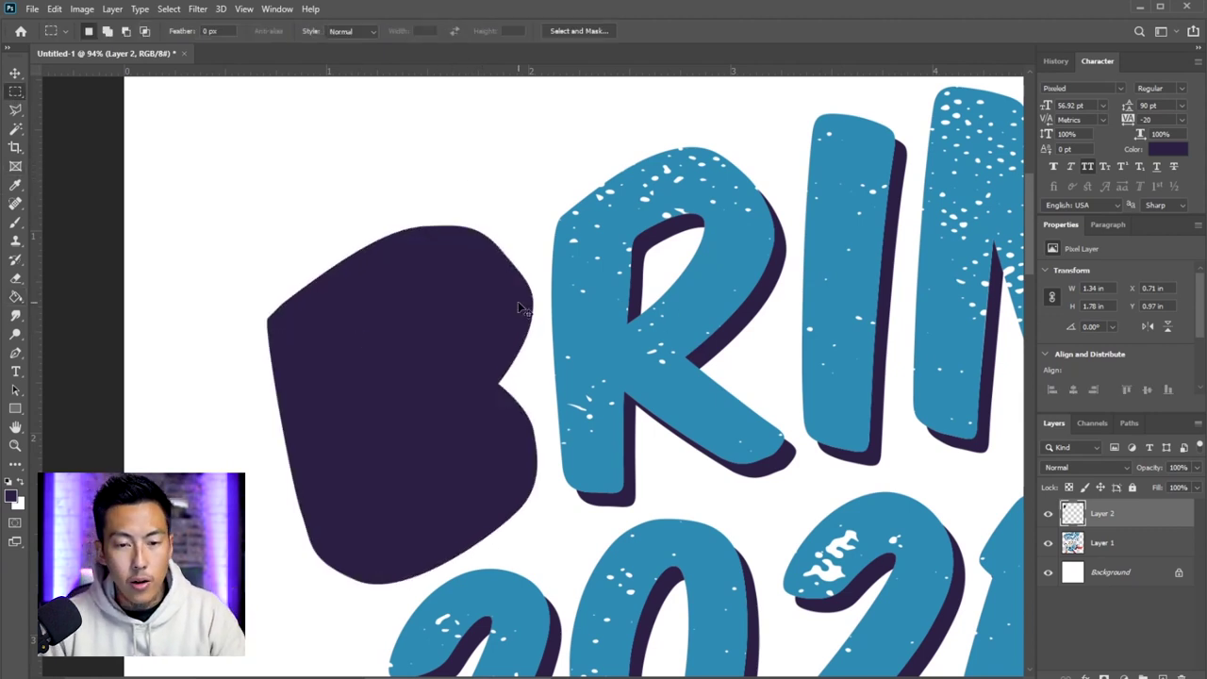
key(ctrl+z)
key(ctrl+z)
key(ctrl+z)
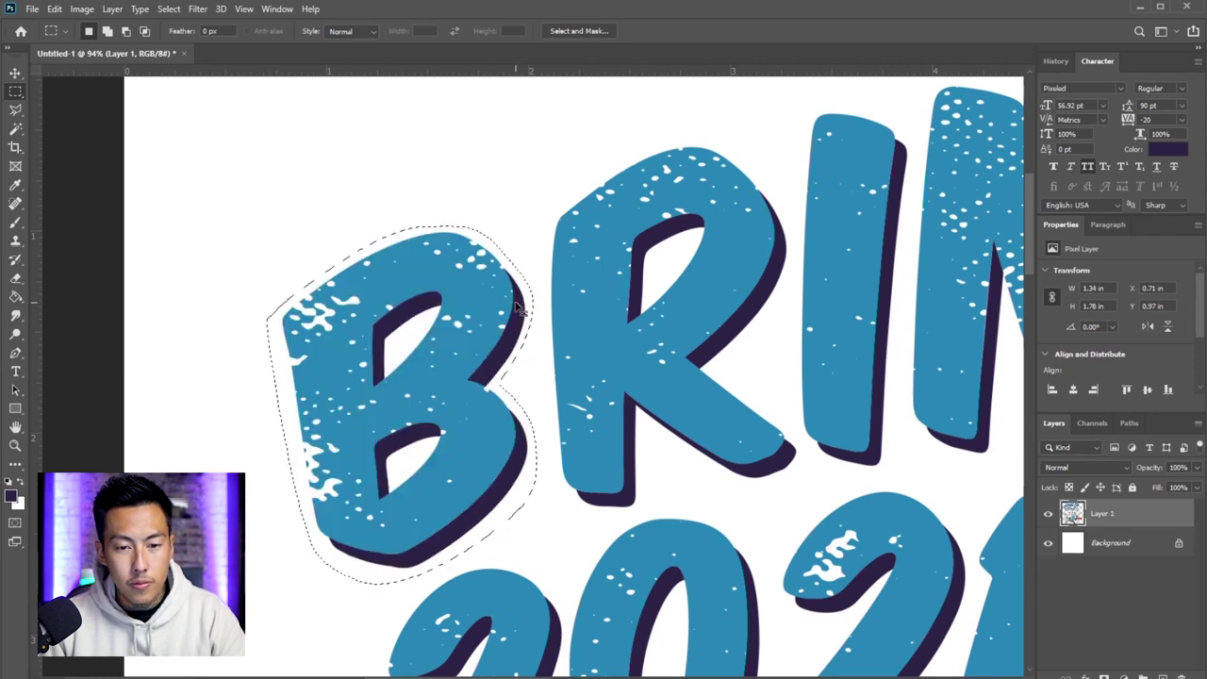
Restore the B's path, then try and undo a larger soft brush stroke.
key(ctrl+z)
key(p)
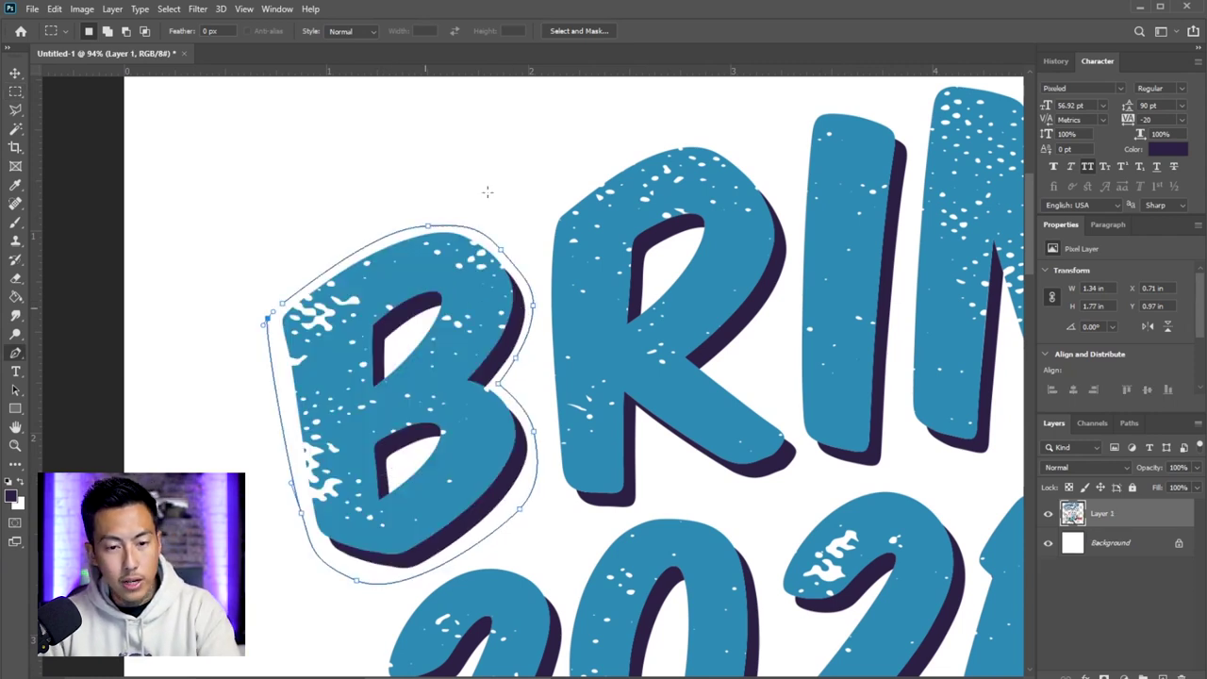
key(b)
key(bracketright)
key(bracketright)
key(bracketright)
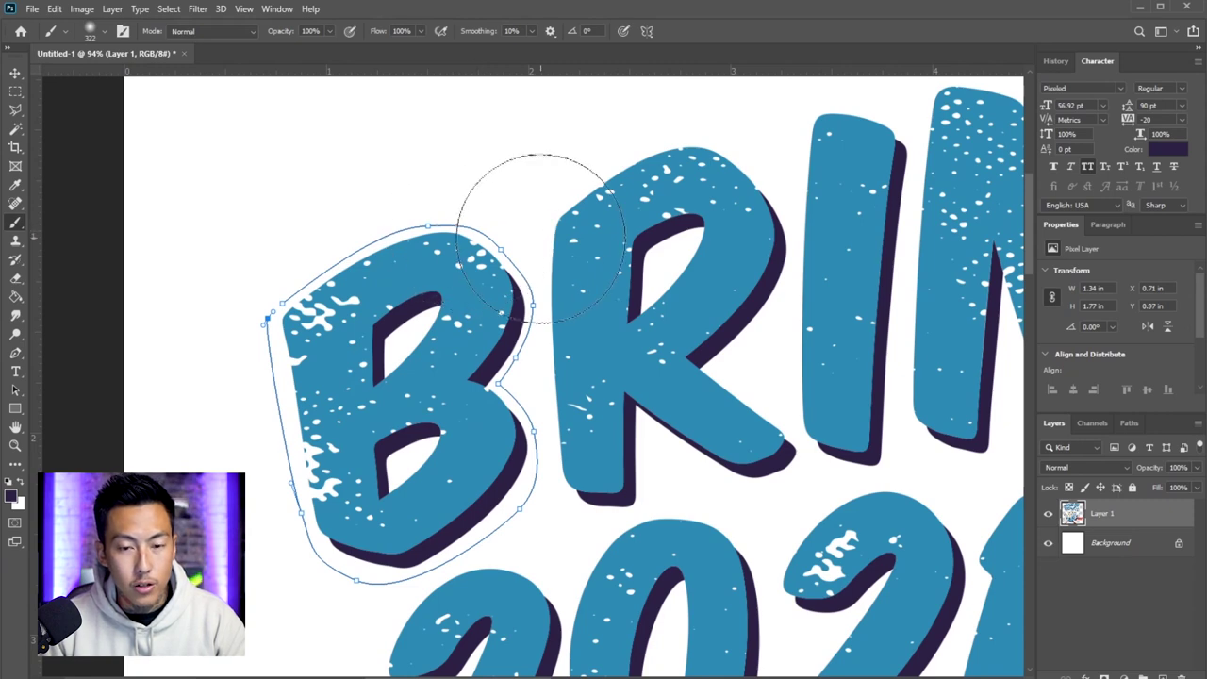
mouse_move(418, 183)
mouse_down()
mouse_move(525, 304)
mouse_move(864, 405)
mouse_move(872, 437)
mouse_up()
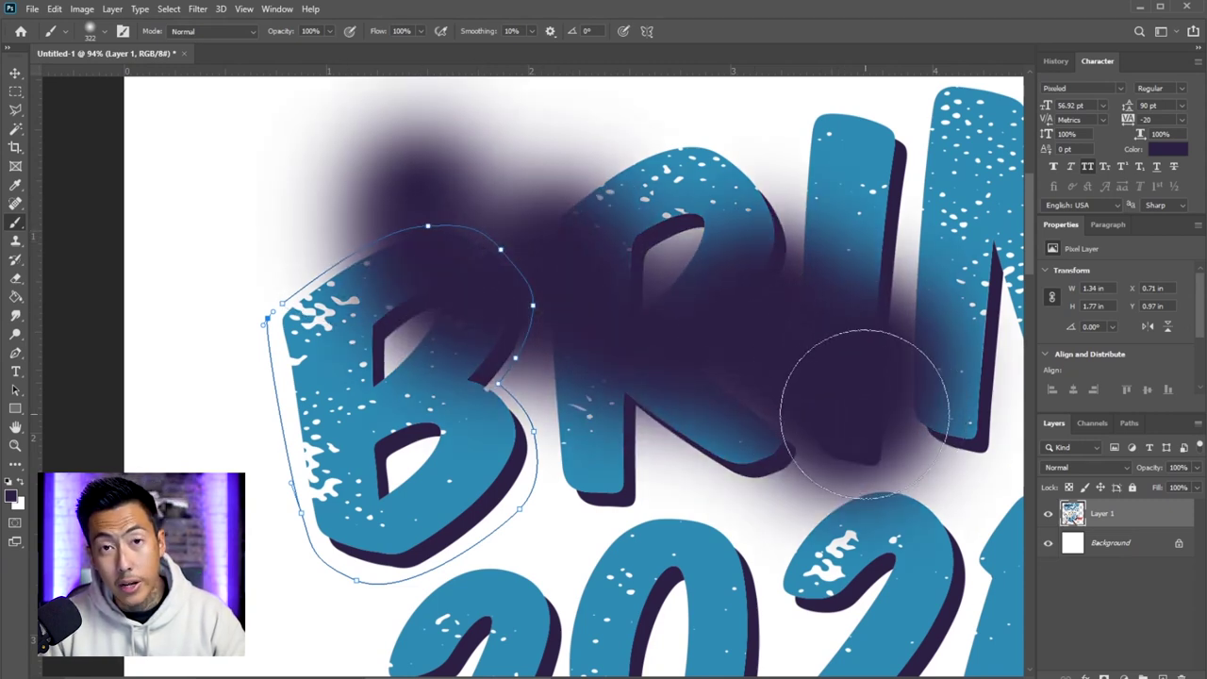
key(ctrl+z)
Shrink the brush and raise its hardness to 100%, undoing each test stroke.
right_click(646, 279)
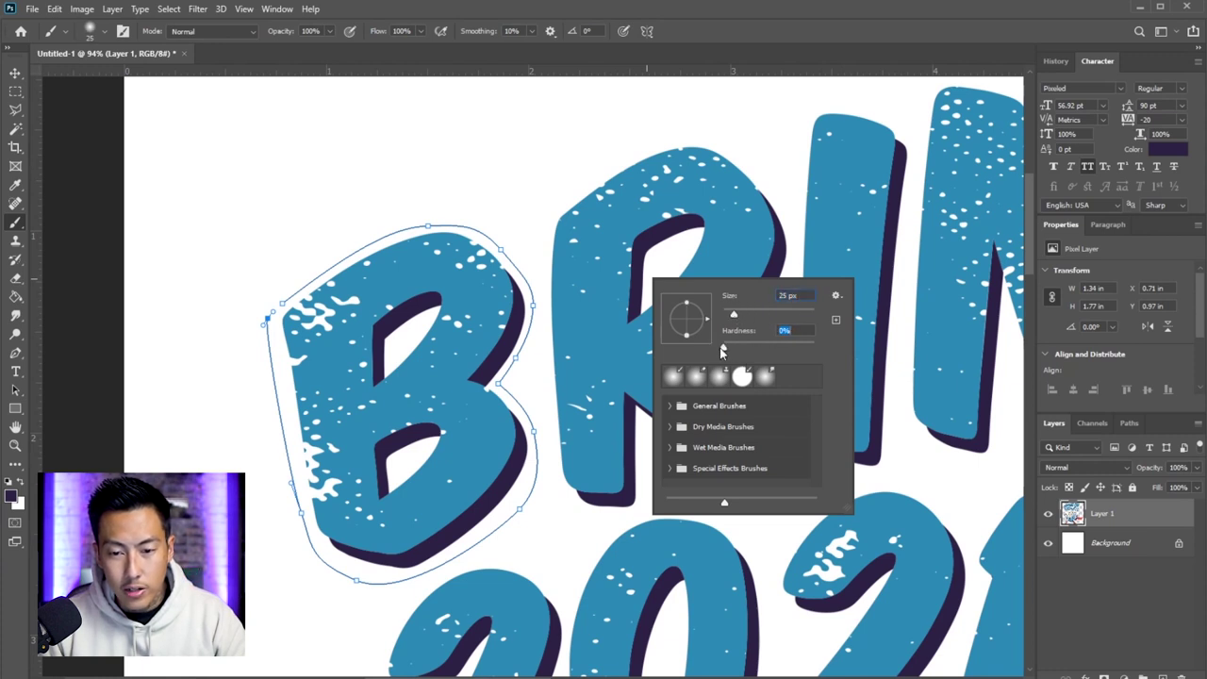
key(Return)
mouse_move(668, 146)
mouse_down()
mouse_move(412, 162)
mouse_move(423, 162)
mouse_up()
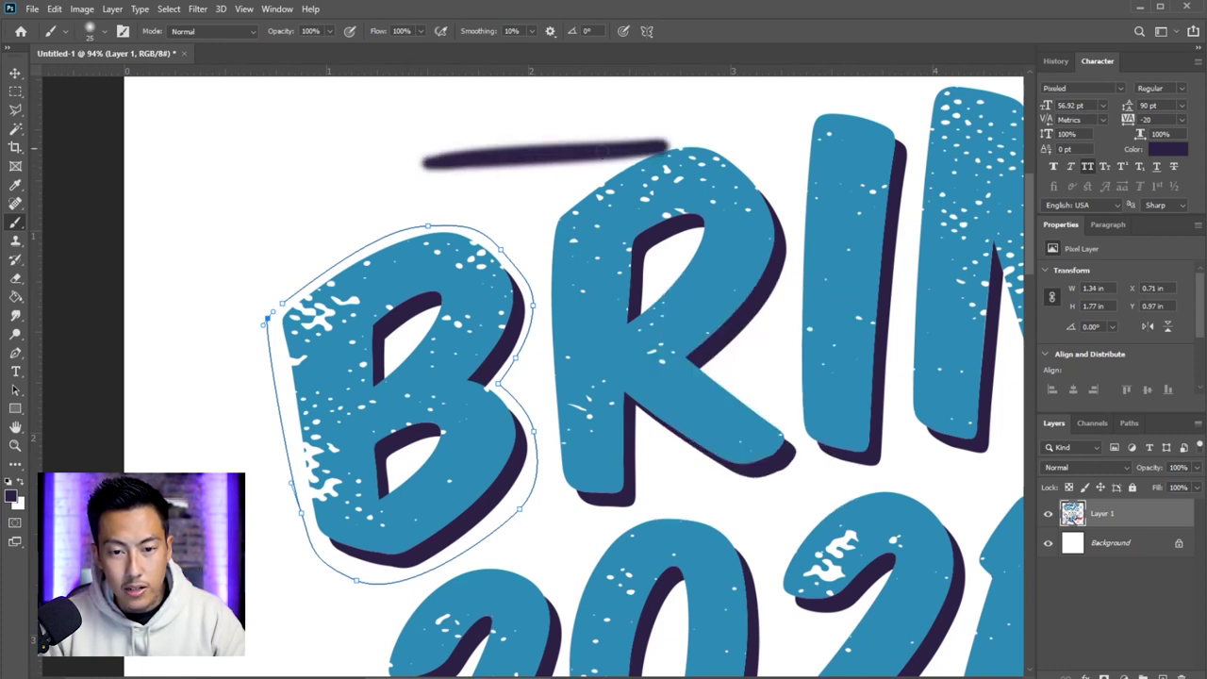
key(ctrl+z)
right_click(436, 170)
drag(512, 238, 603, 235)
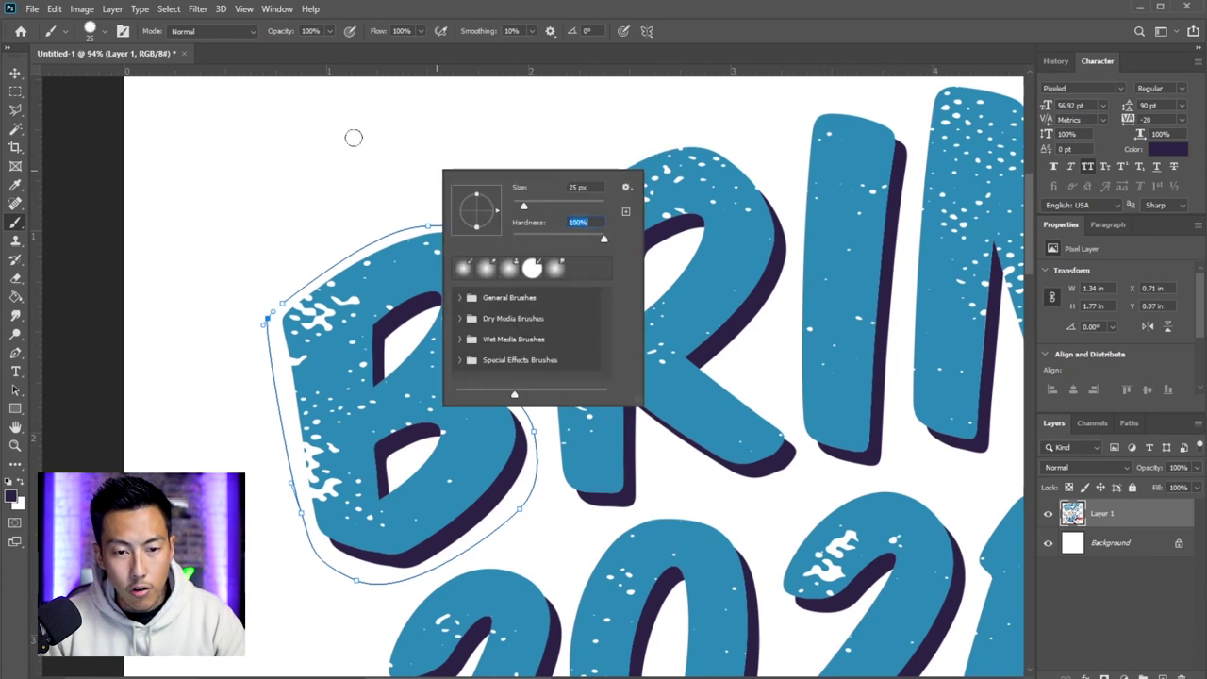
key(Return)
mouse_move(352, 137)
mouse_down()
mouse_move(539, 142)
mouse_move(433, 147)
mouse_up()
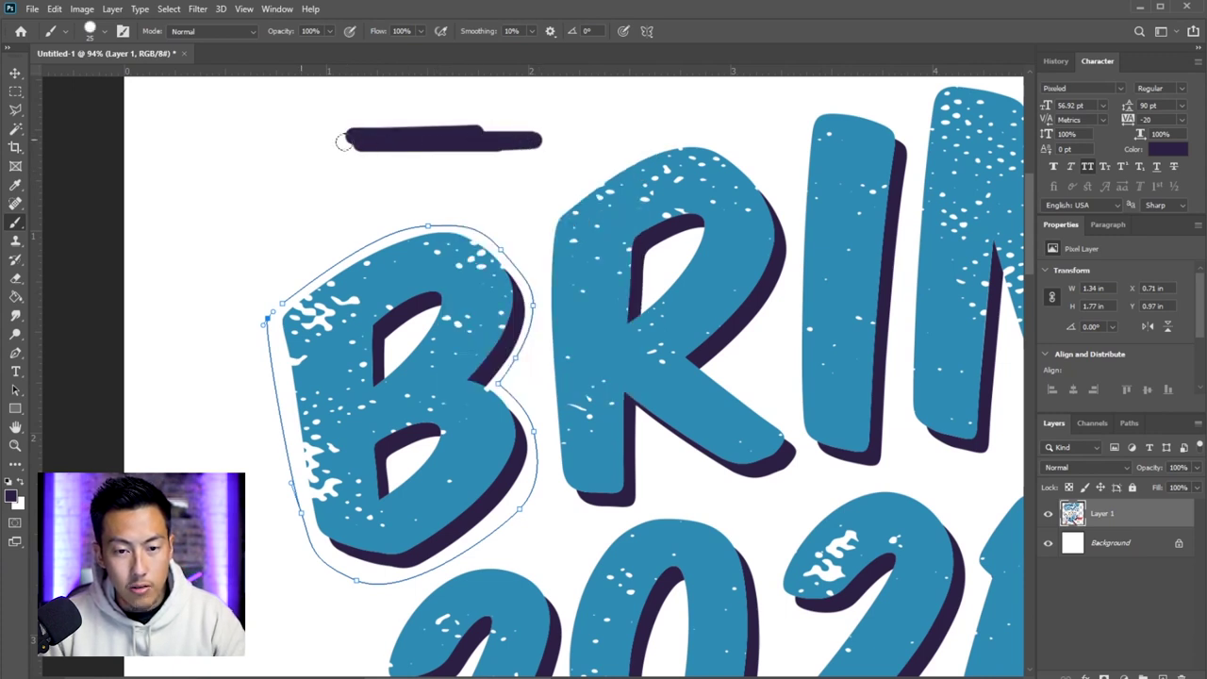
key(ctrl+z)
Set the brush to 12 px and undo a thin test line above the lettering.
right_click(488, 169)
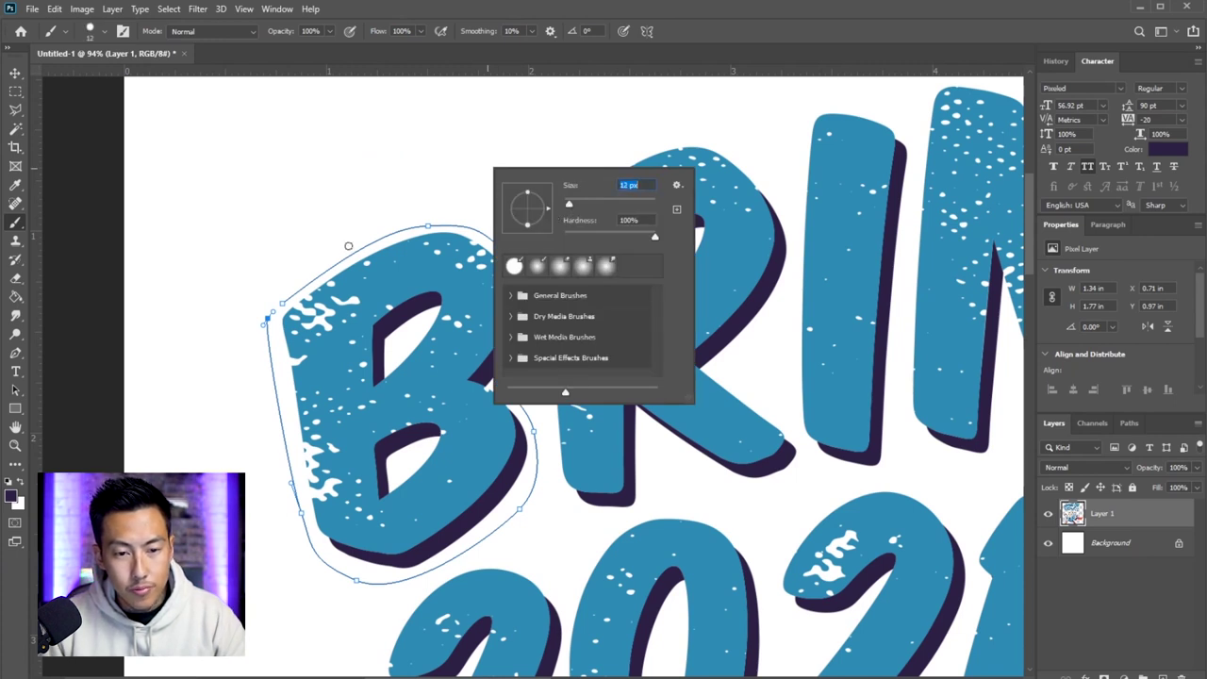
key(Return)
right_click(515, 159)
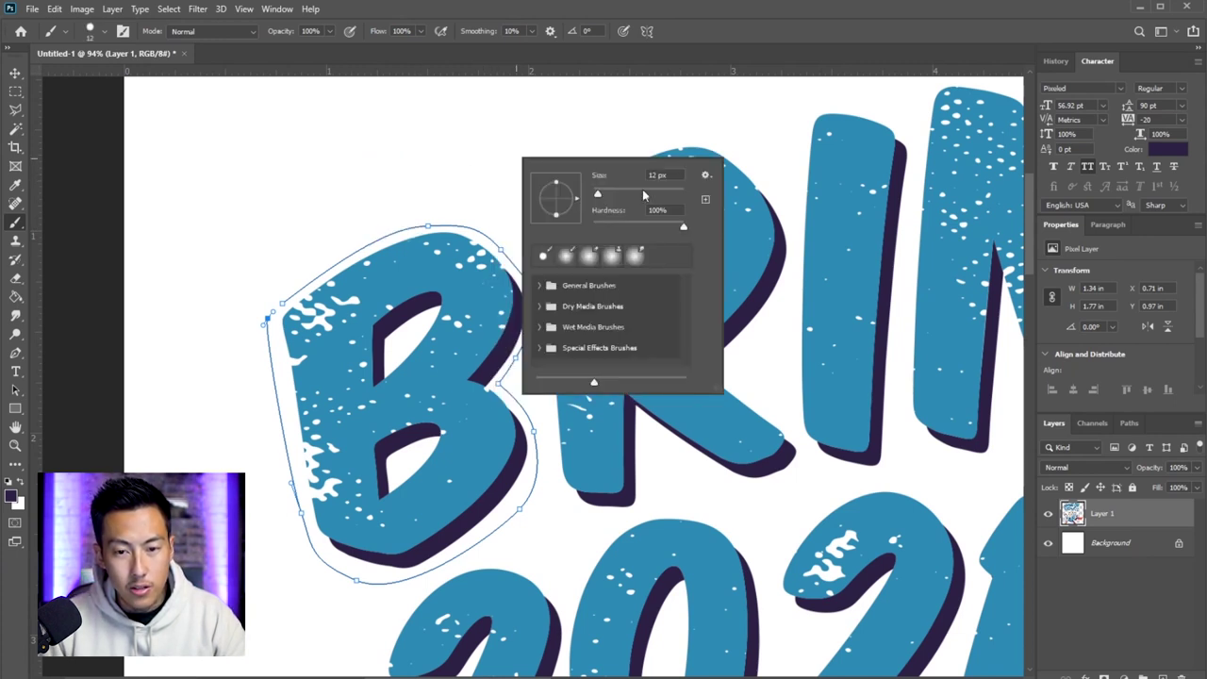
key(Return)
drag(292, 202, 590, 196)
key(ctrl+z)
Stroke the path around the B using the Brush as the stroking tool.
key(p)
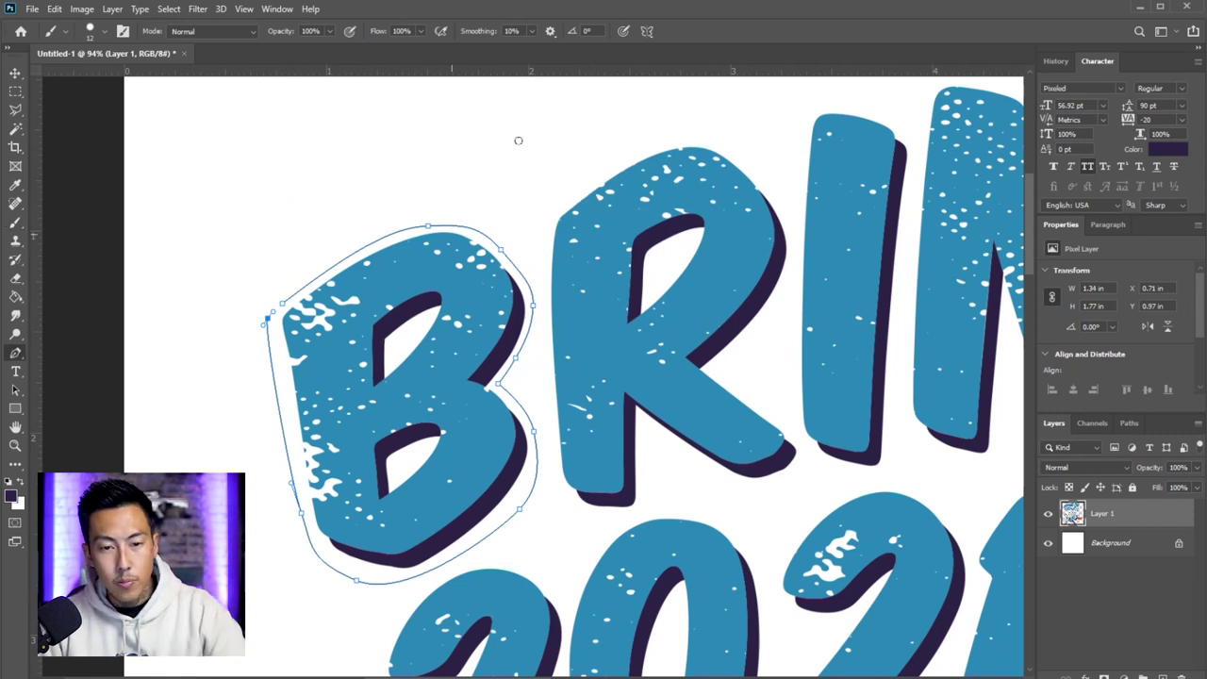
right_click(479, 148)
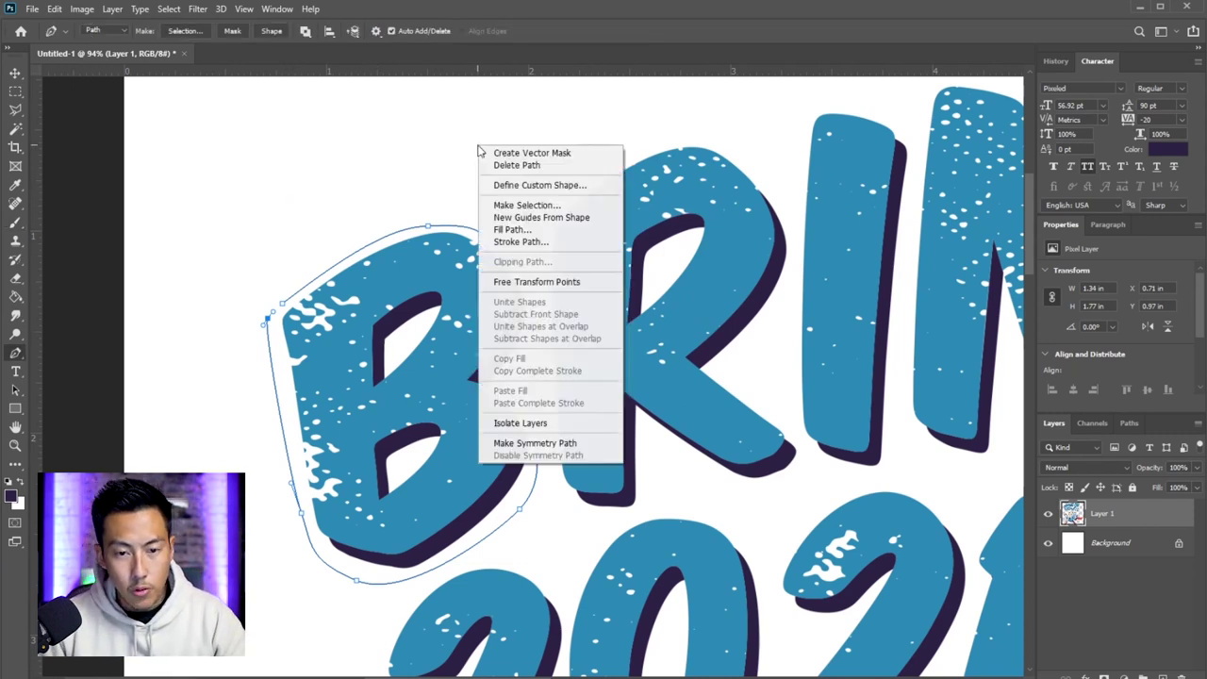
click(520, 242)
click(650, 298)
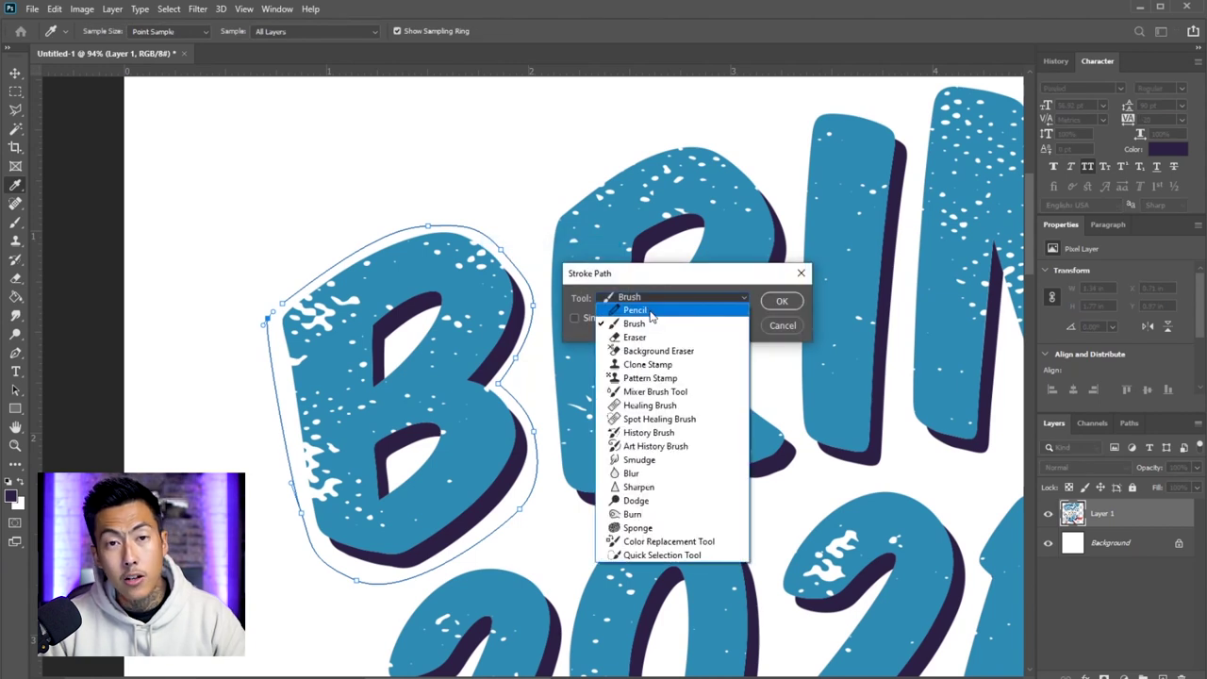
click(702, 324)
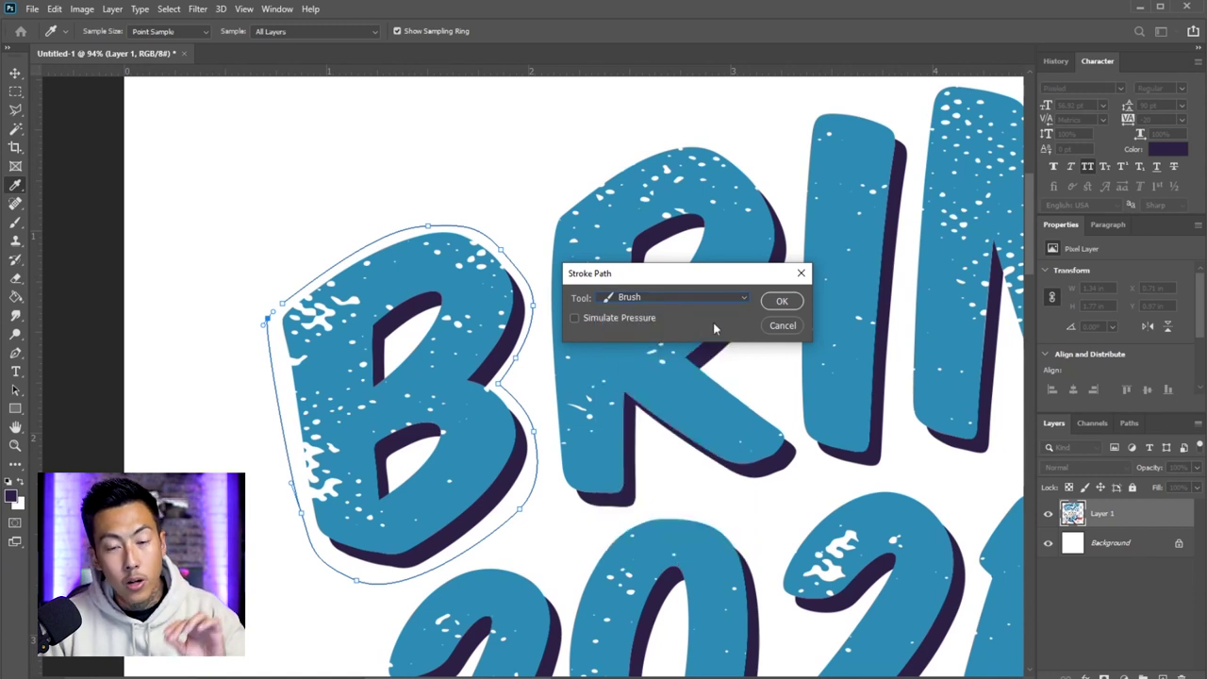
click(782, 302)
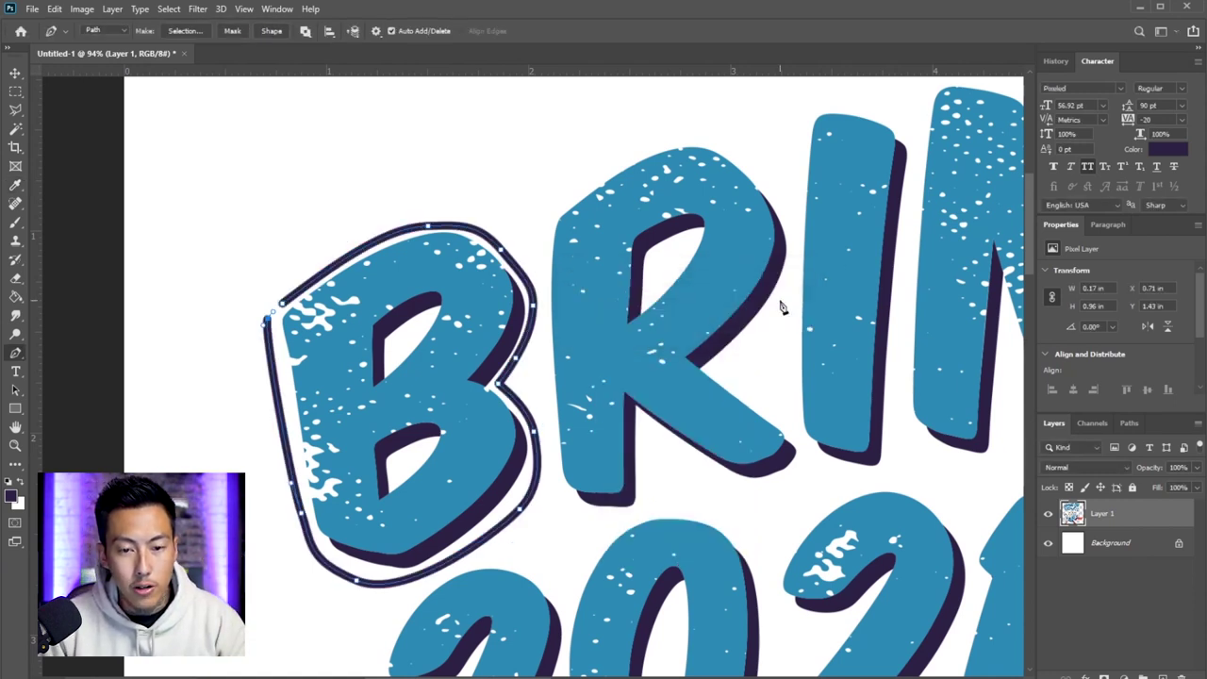
Delete the path around the B, then undo back to the unstroked path.
right_click(539, 196)
click(639, 213)
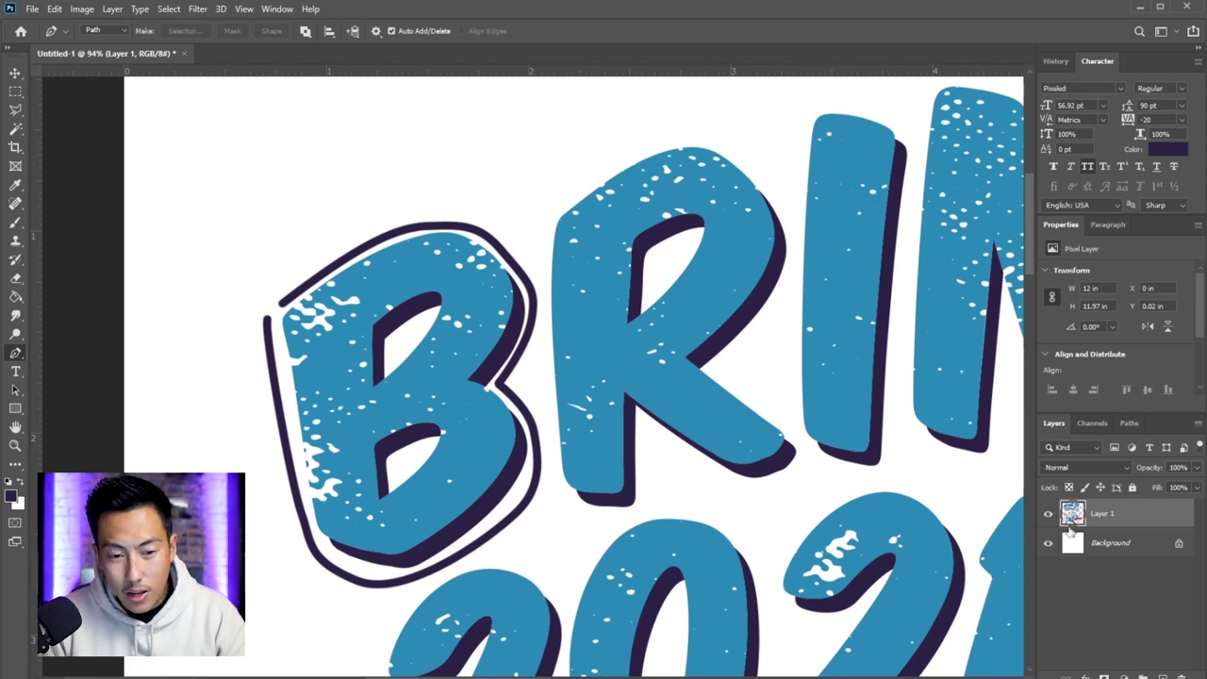
key(ctrl+z)
Delete the B's path and select its blue face with a Contiguous Magic Wand.
right_click(544, 206)
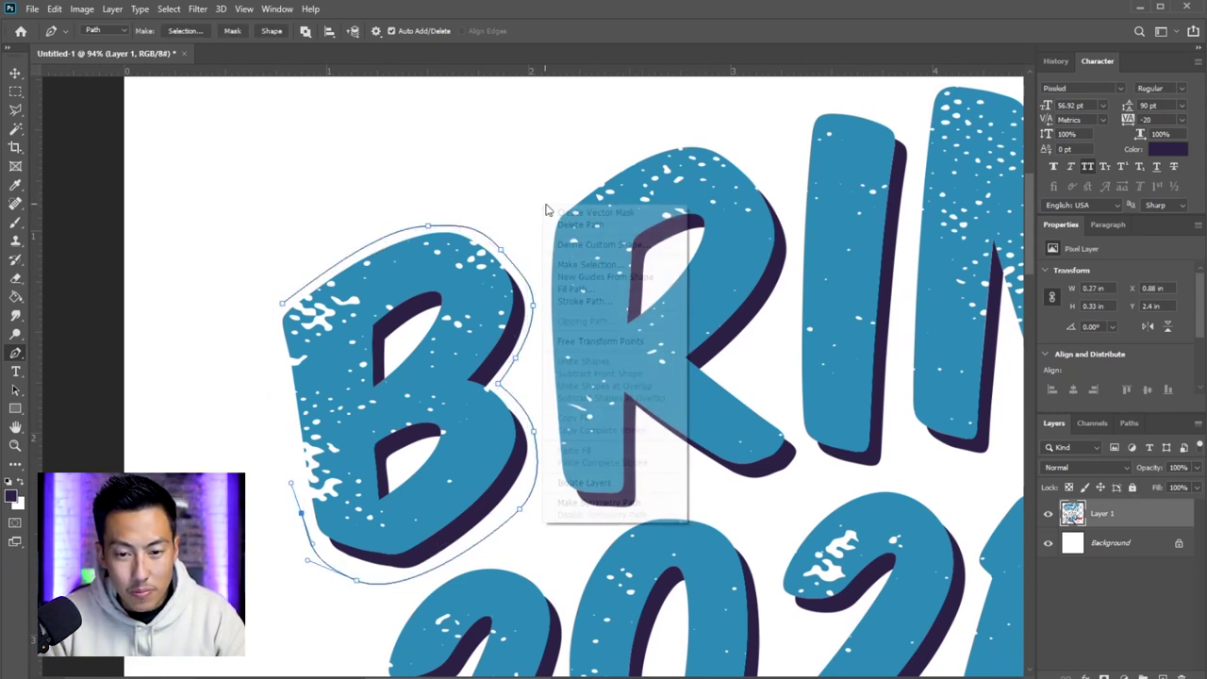
click(575, 223)
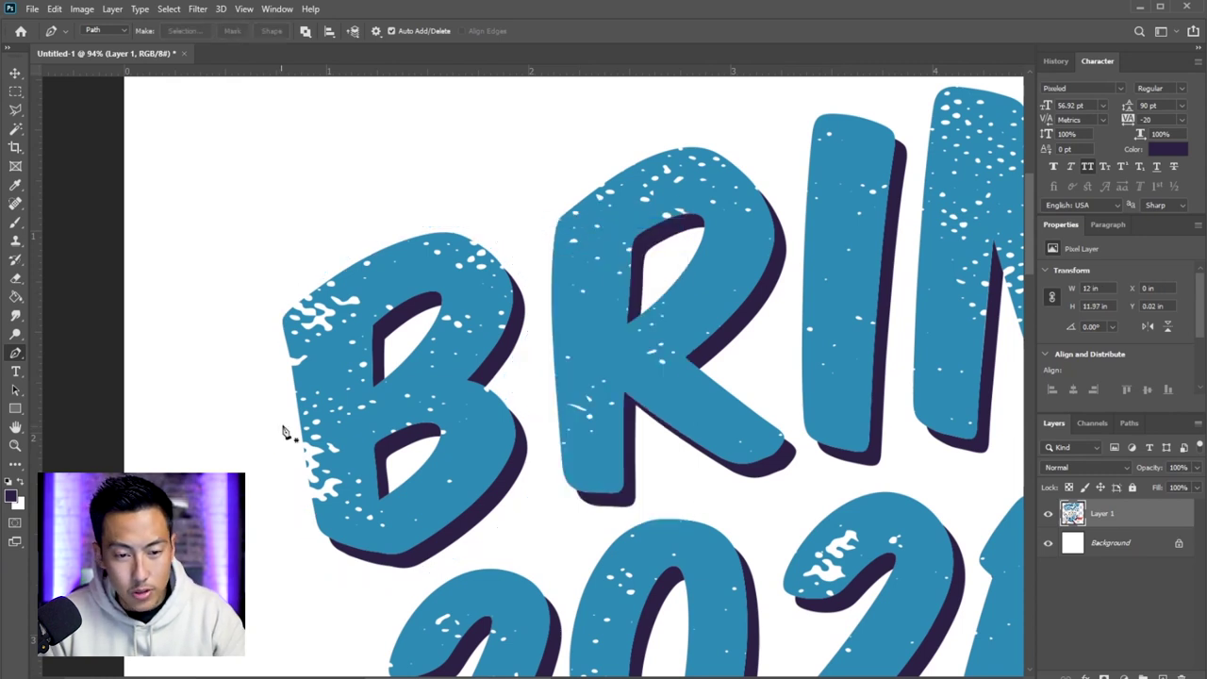
key(w)
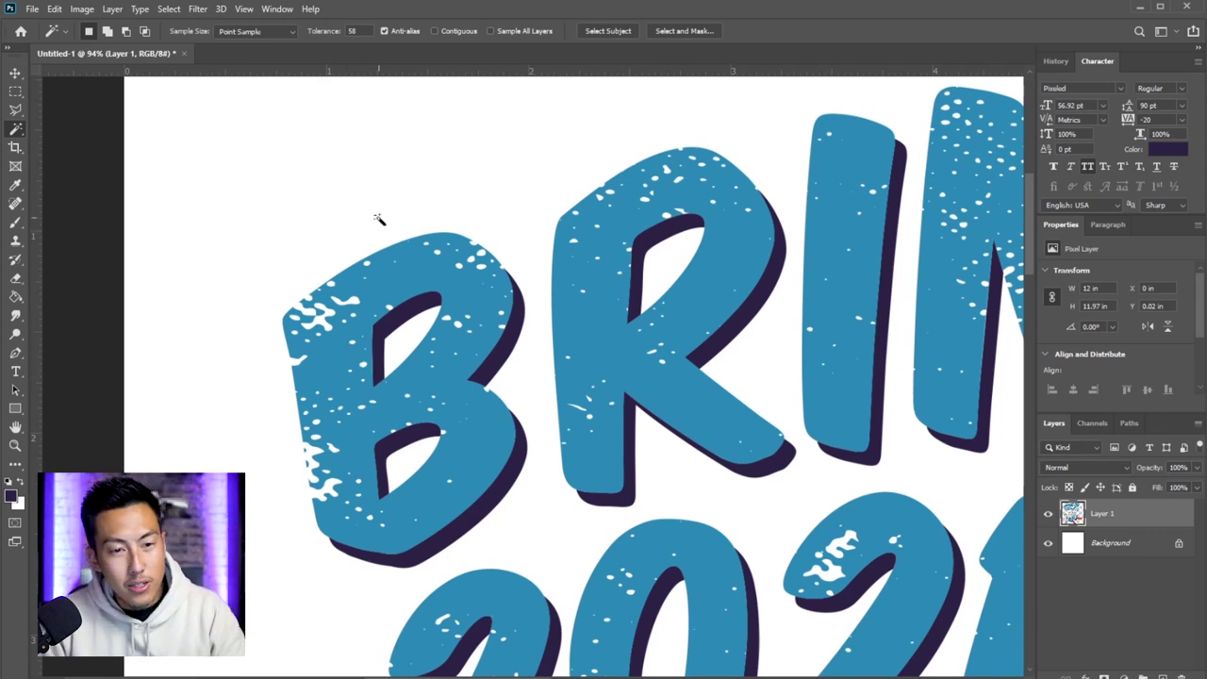
click(434, 31)
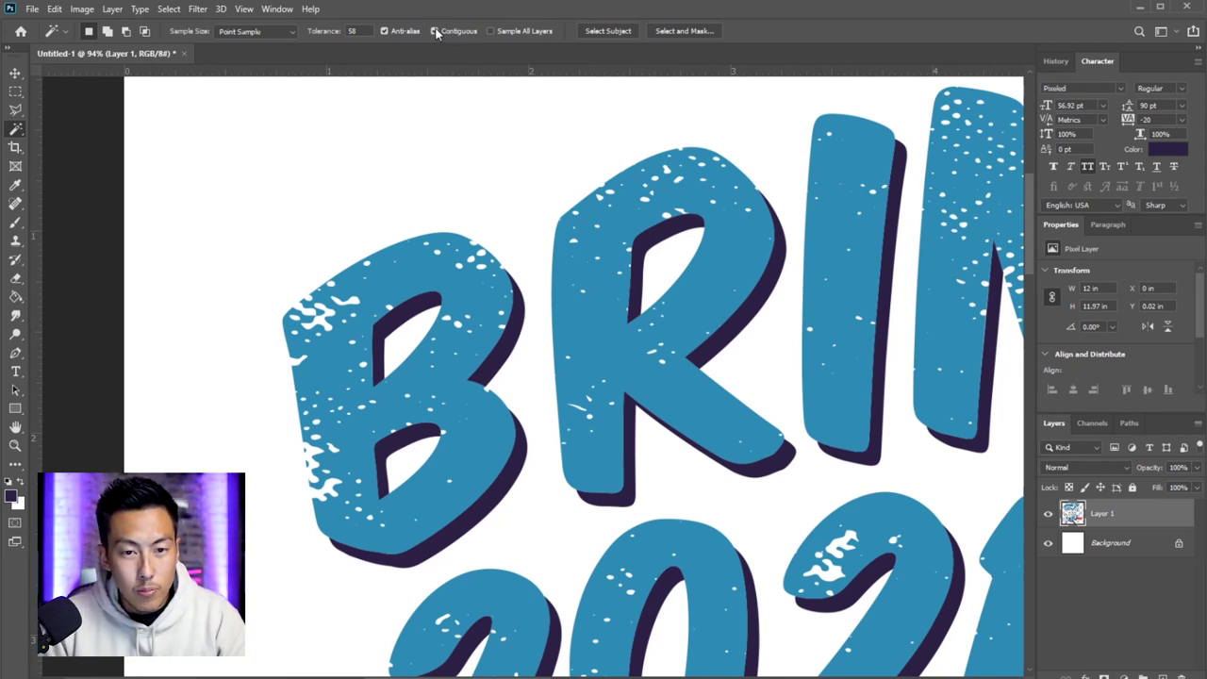
click(367, 425)
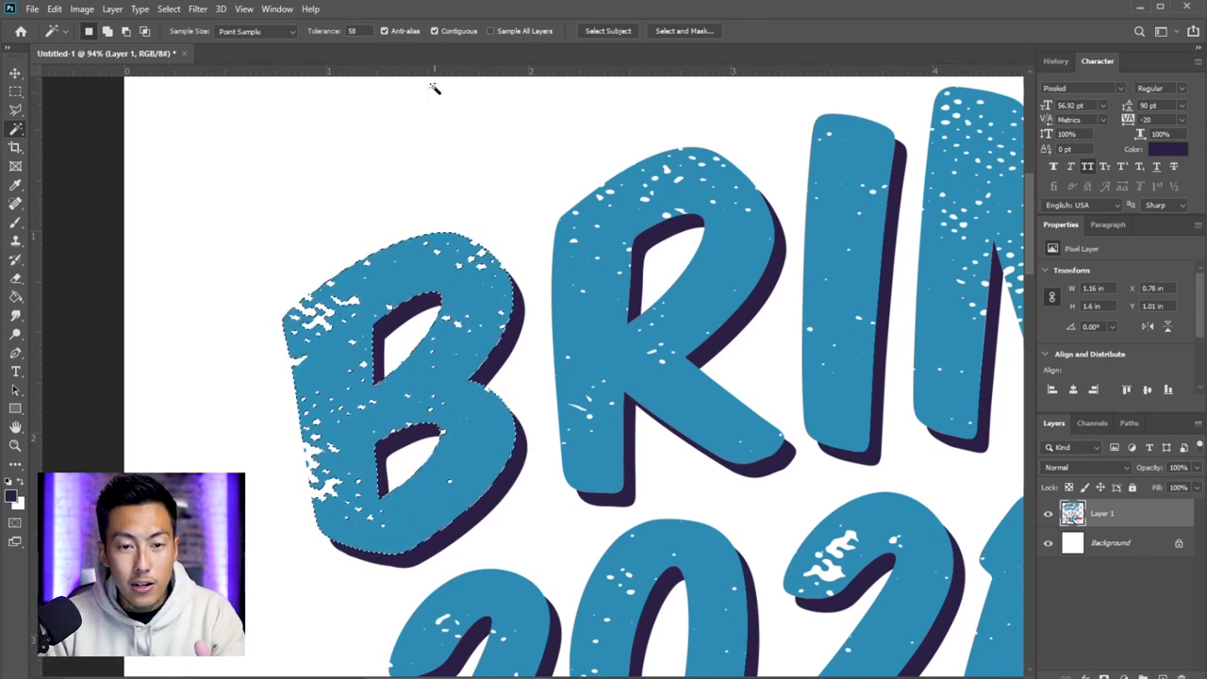
Try selecting and deleting all blue letter faces non-contiguously, then undo it.
click(434, 30)
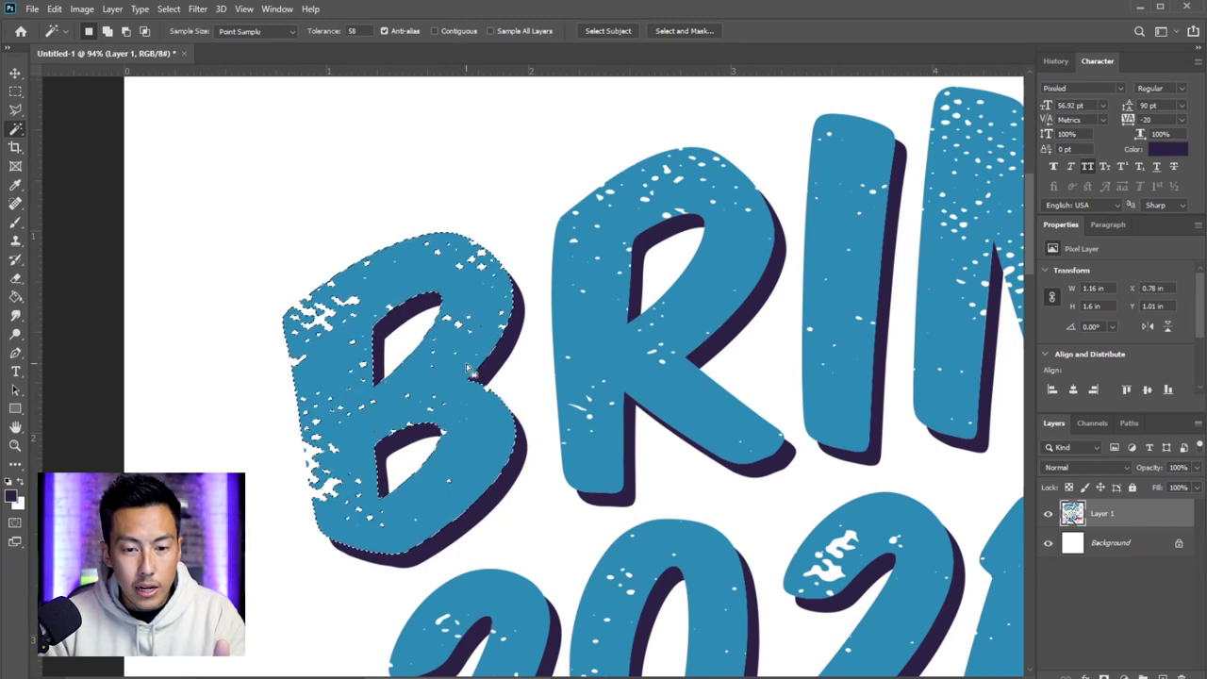
key(ctrl+d)
click(457, 407)
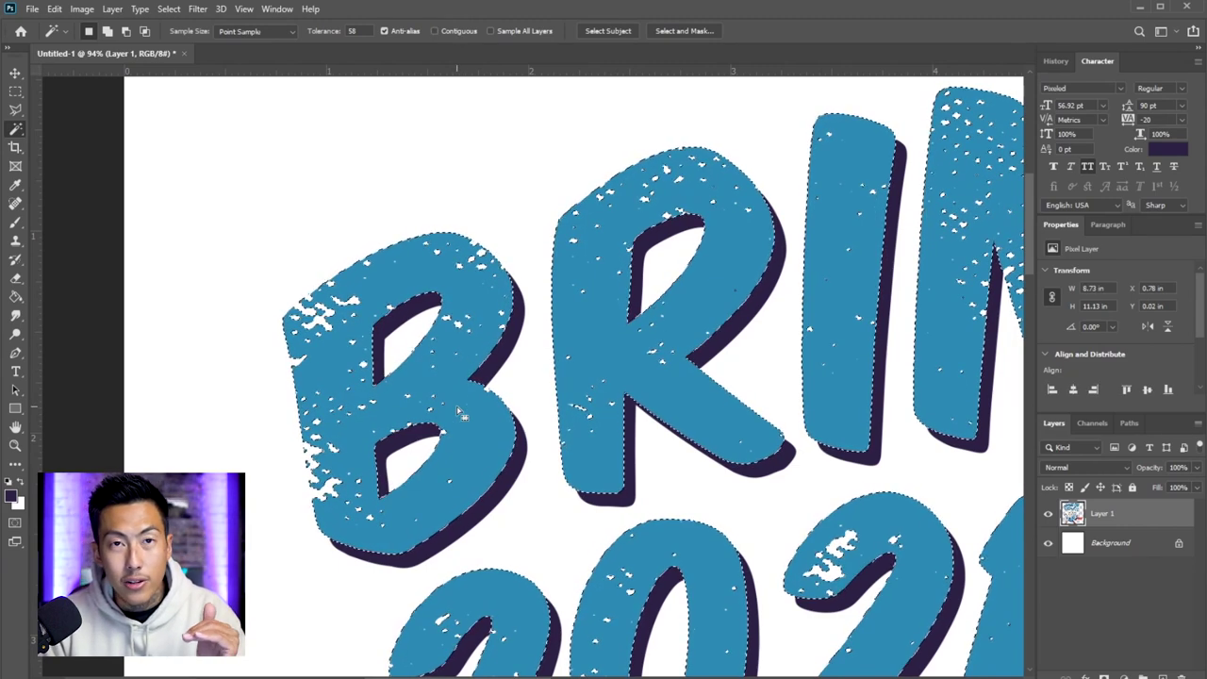
scroll(457, 400, down, 1)
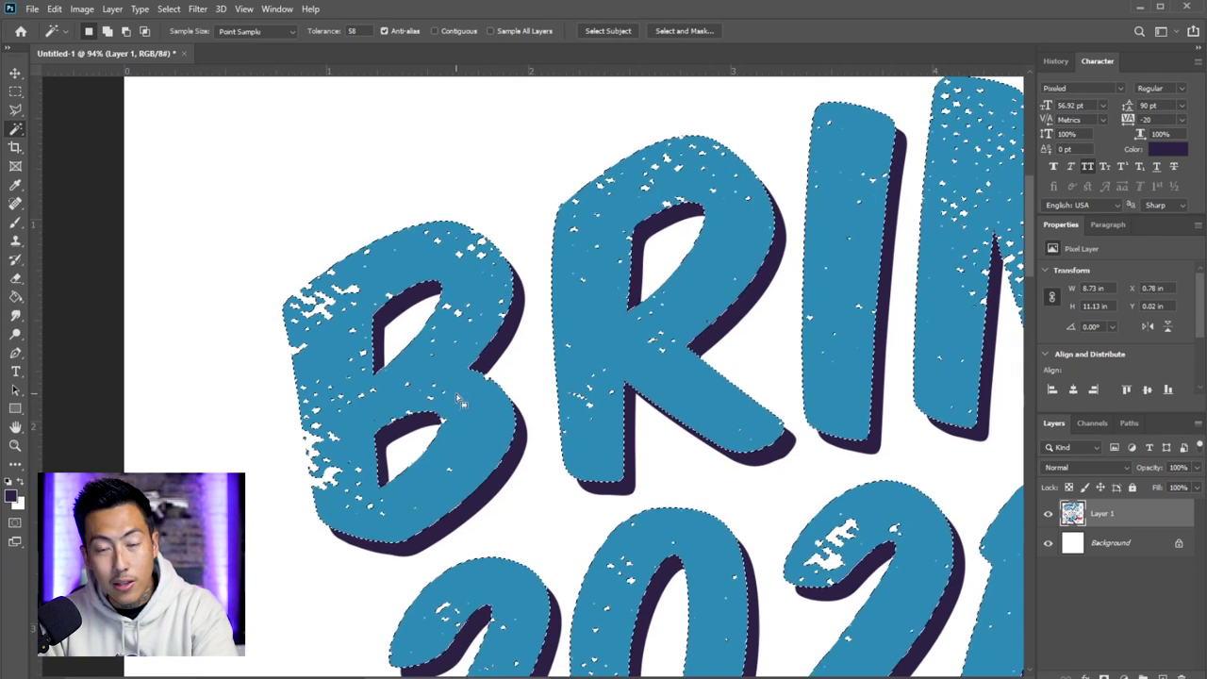
key(Delete)
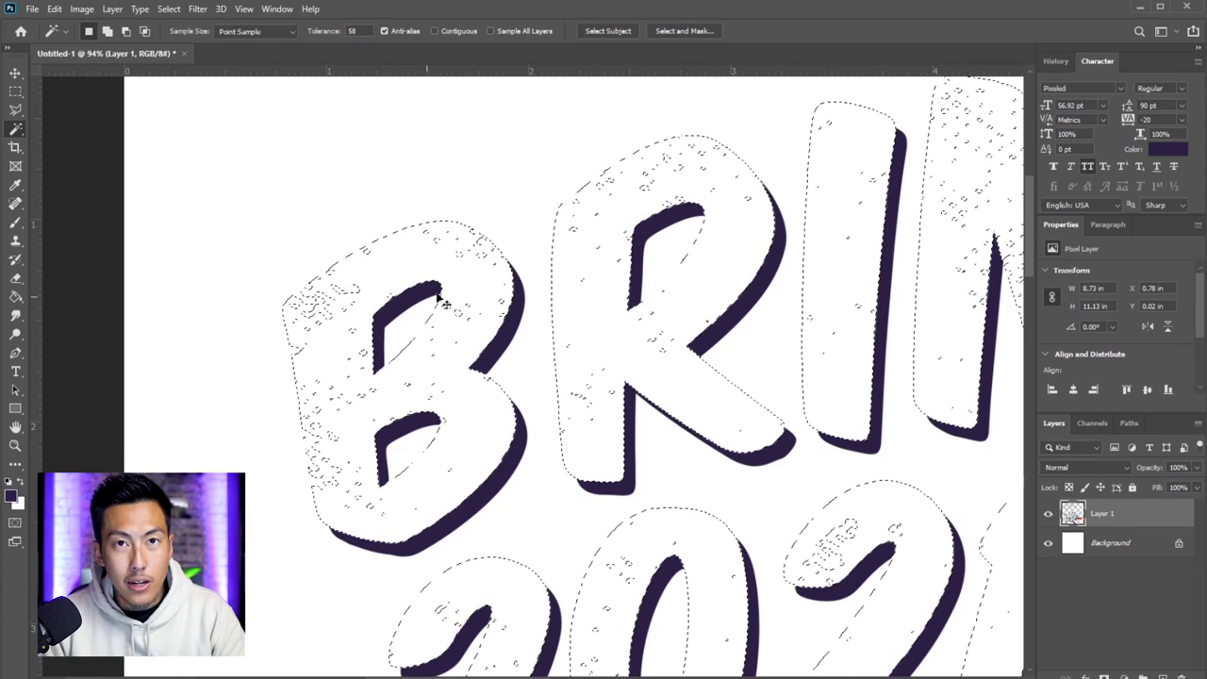
key(ctrl+z)
Reselect only the B's blue face with Contiguous on, trial-delete it and undo.
click(447, 31)
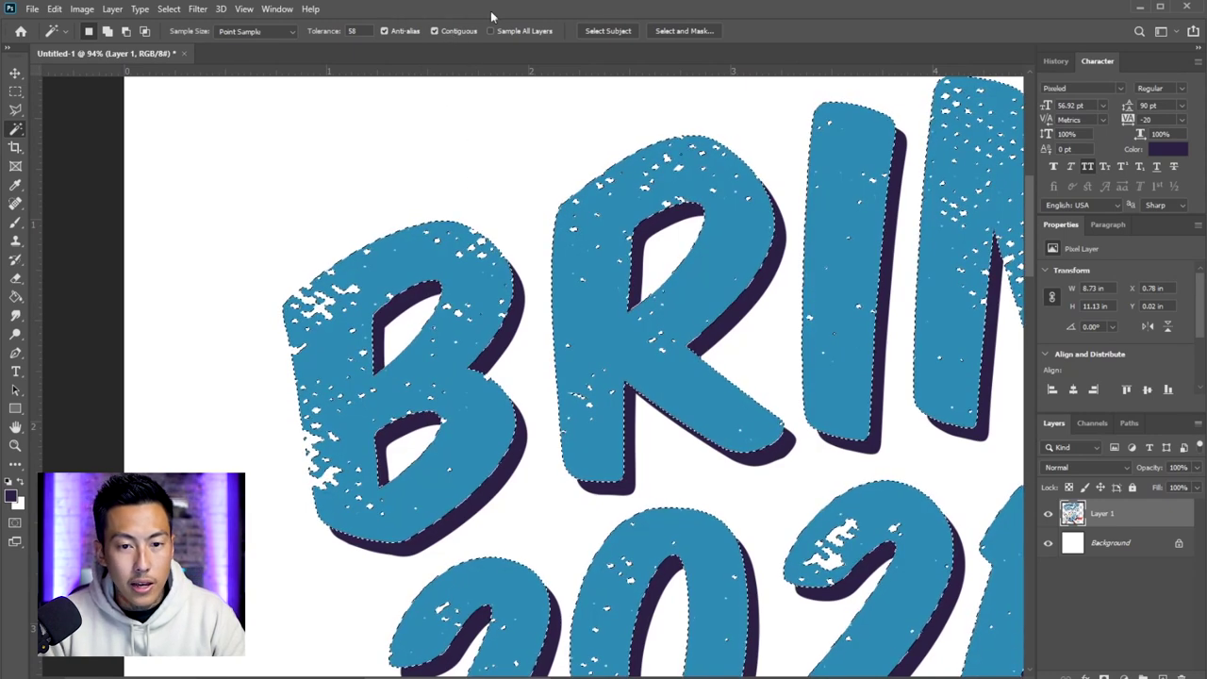
key(ctrl+d)
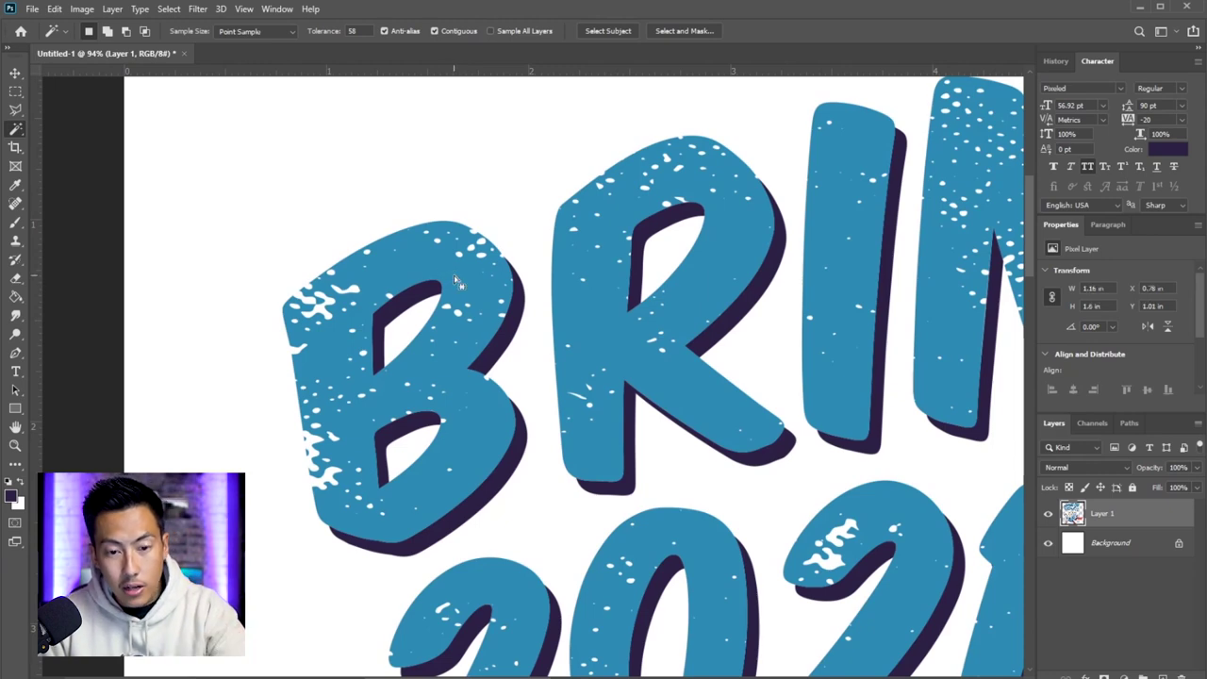
click(483, 332)
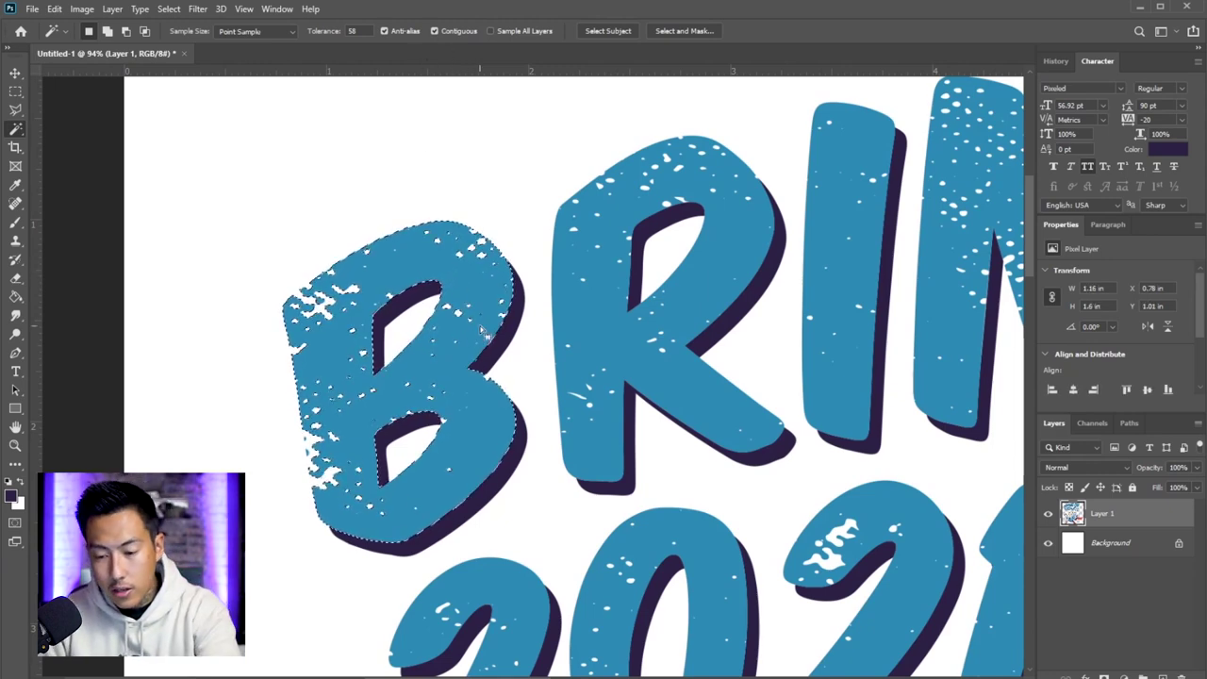
key(Delete)
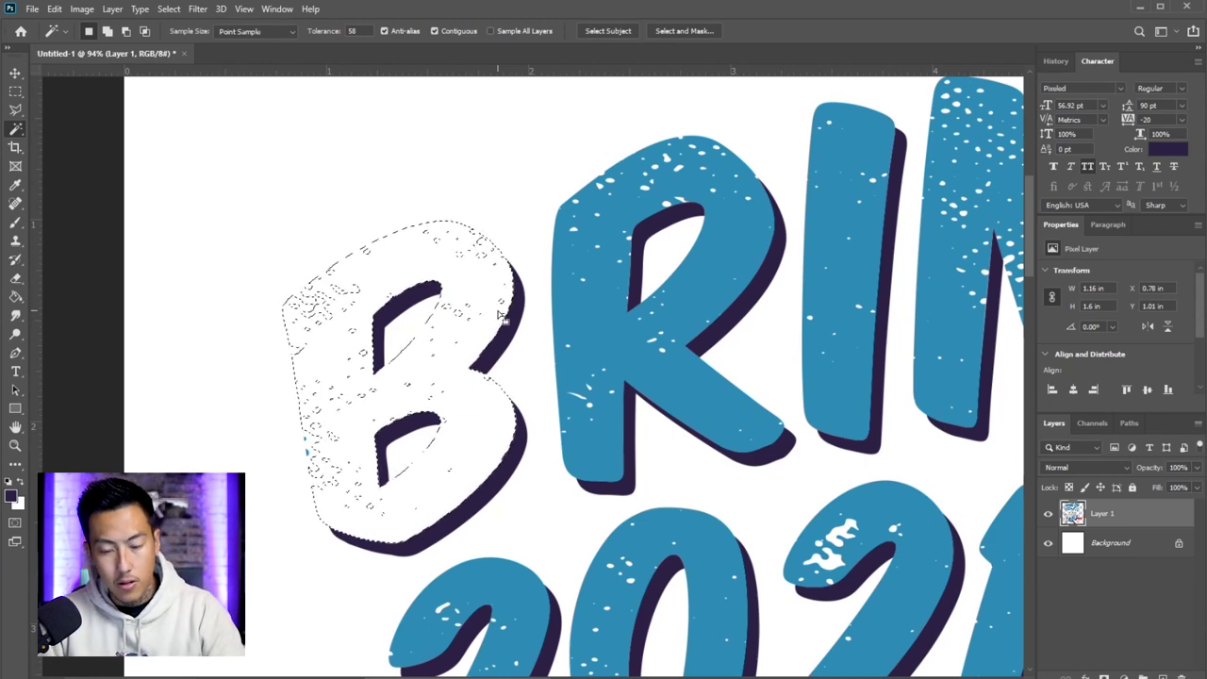
key(m)
key(ctrl+z)
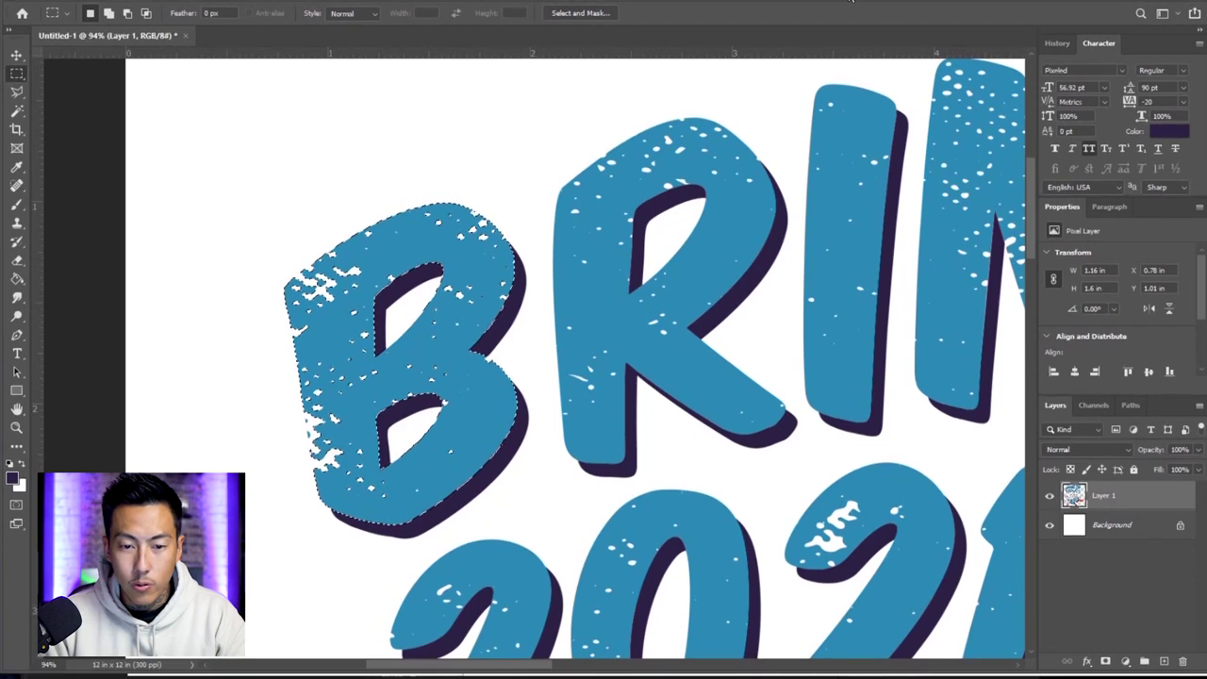
Fill the selected B with dark purple on a new Layer 2, then deselect.
click(1163, 662)
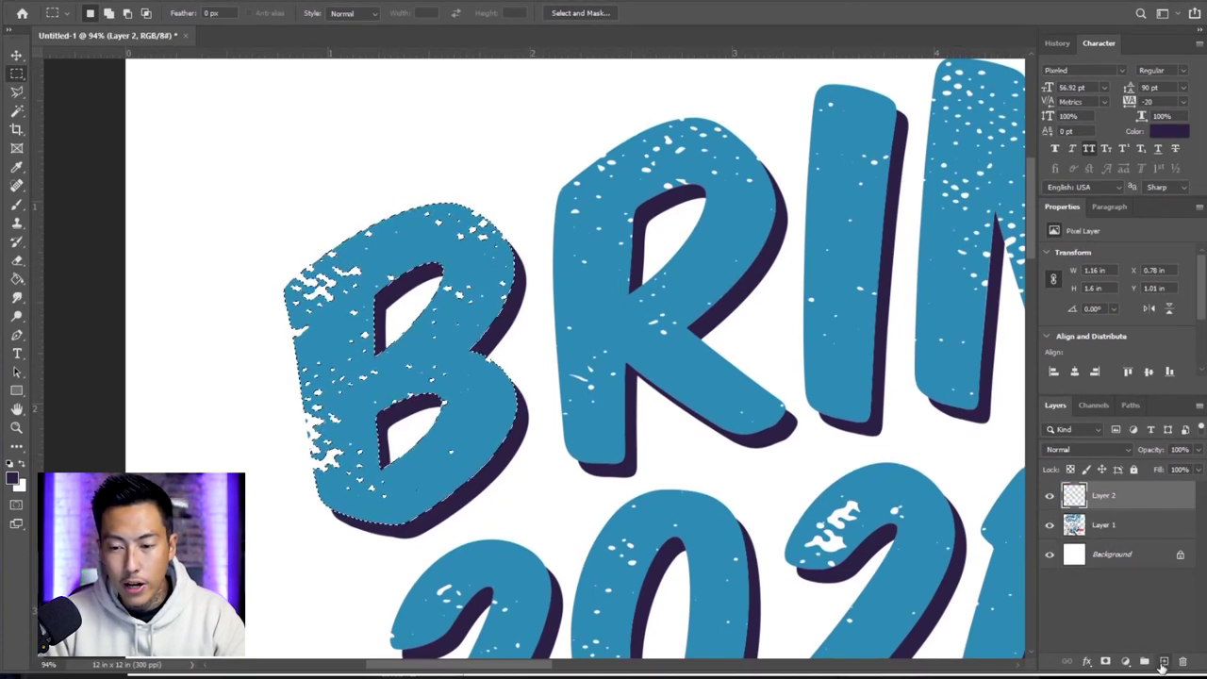
key(g)
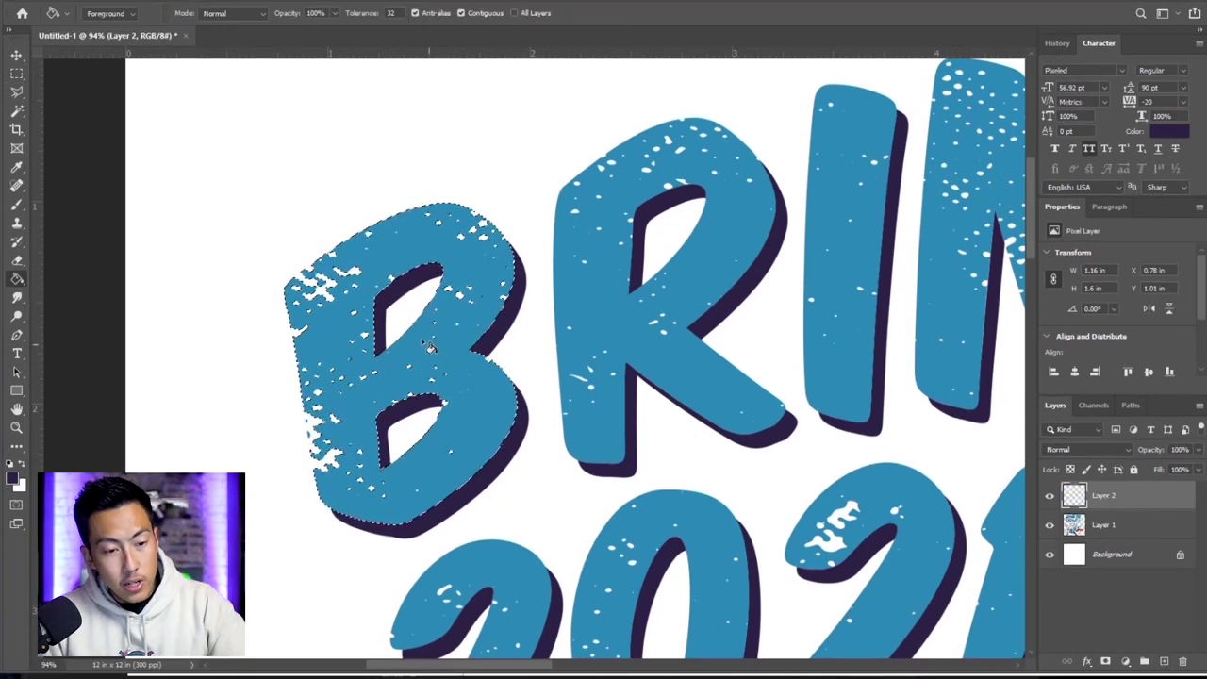
click(357, 339)
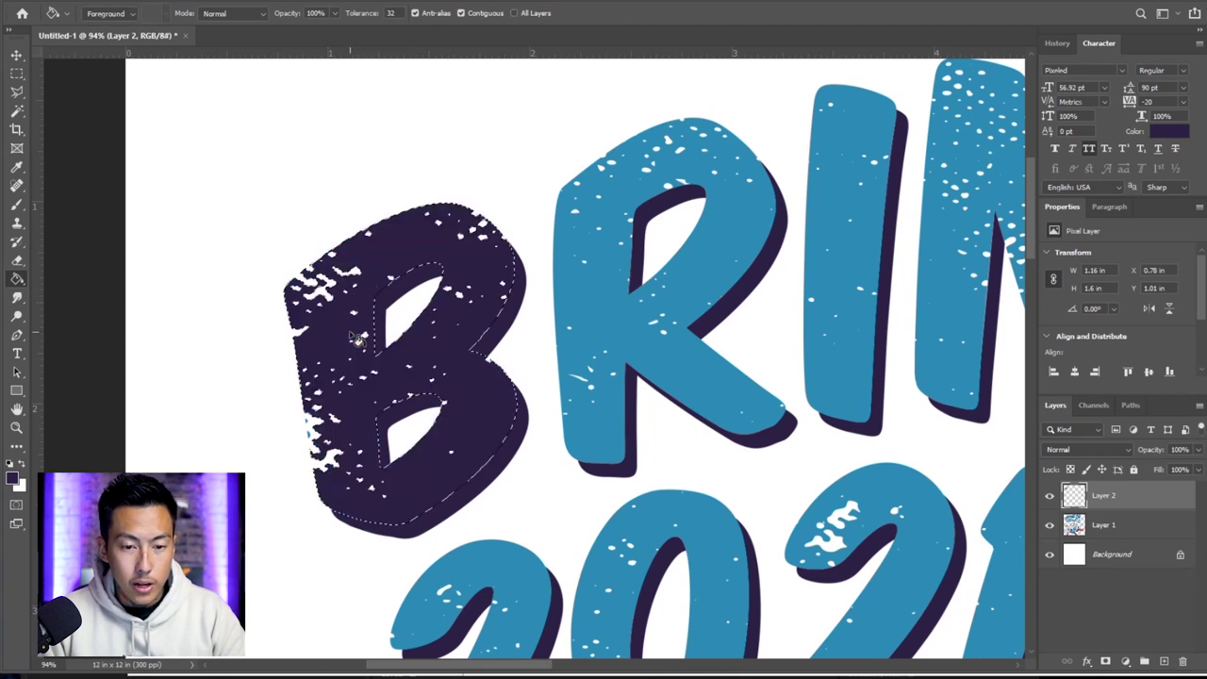
key(m)
key(ctrl+d)
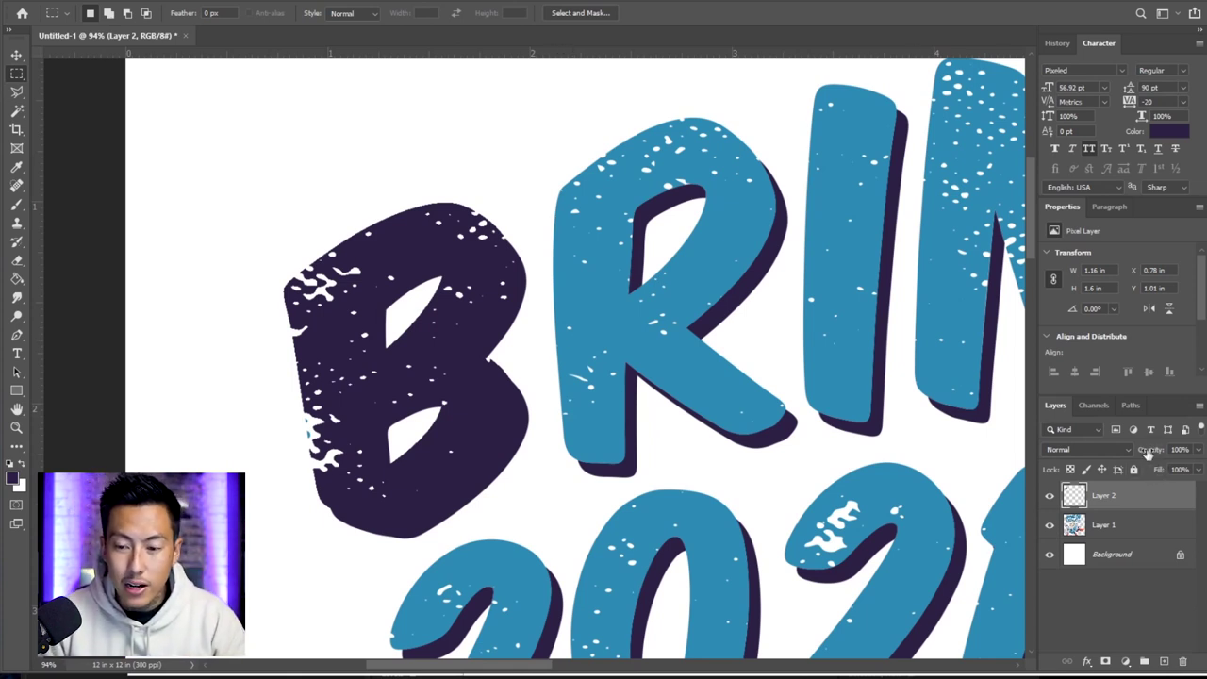
Try Layer 2 at 59% opacity, shift the purple B, restore 100%, lower Fill to 53%.
drag(1148, 453, 1118, 453)
key(v)
drag(476, 424, 565, 441)
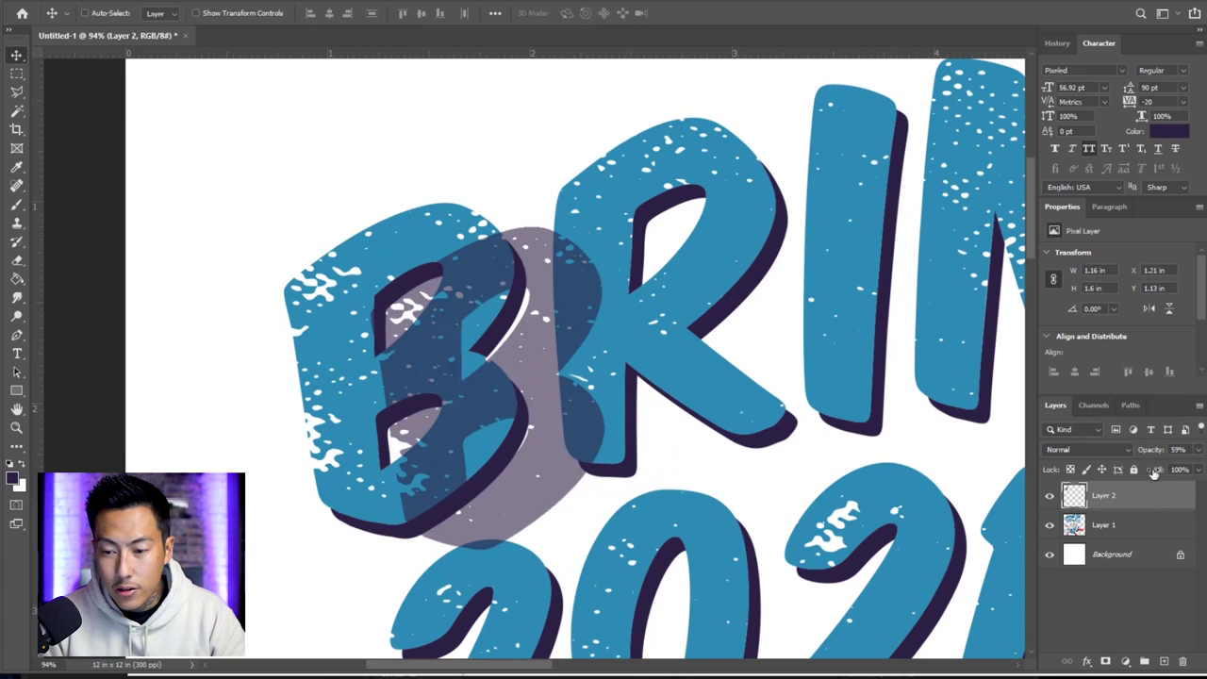
click(1178, 449)
text(100)
key(Return)
drag(1156, 473, 1122, 471)
Undo the fill change and the B's move, returning Layer 2 to full opacity.
key(ctrl+z)
key(ctrl+z)
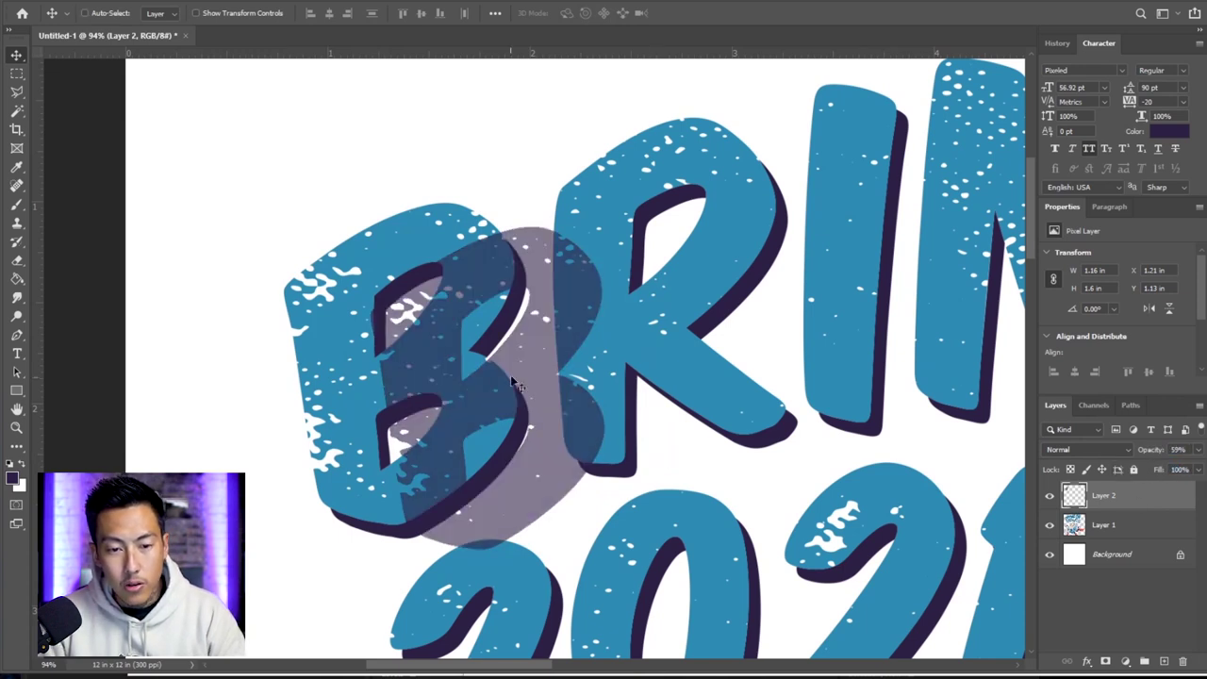
key(ctrl+z)
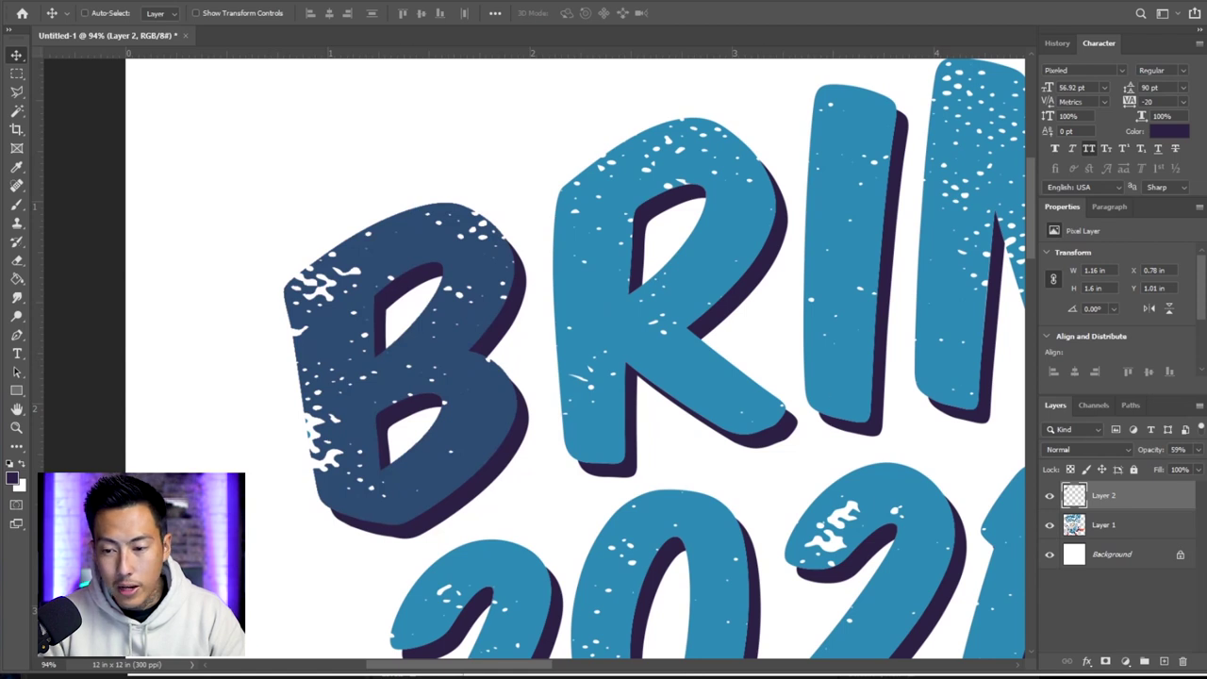
drag(1150, 455, 1012, 477)
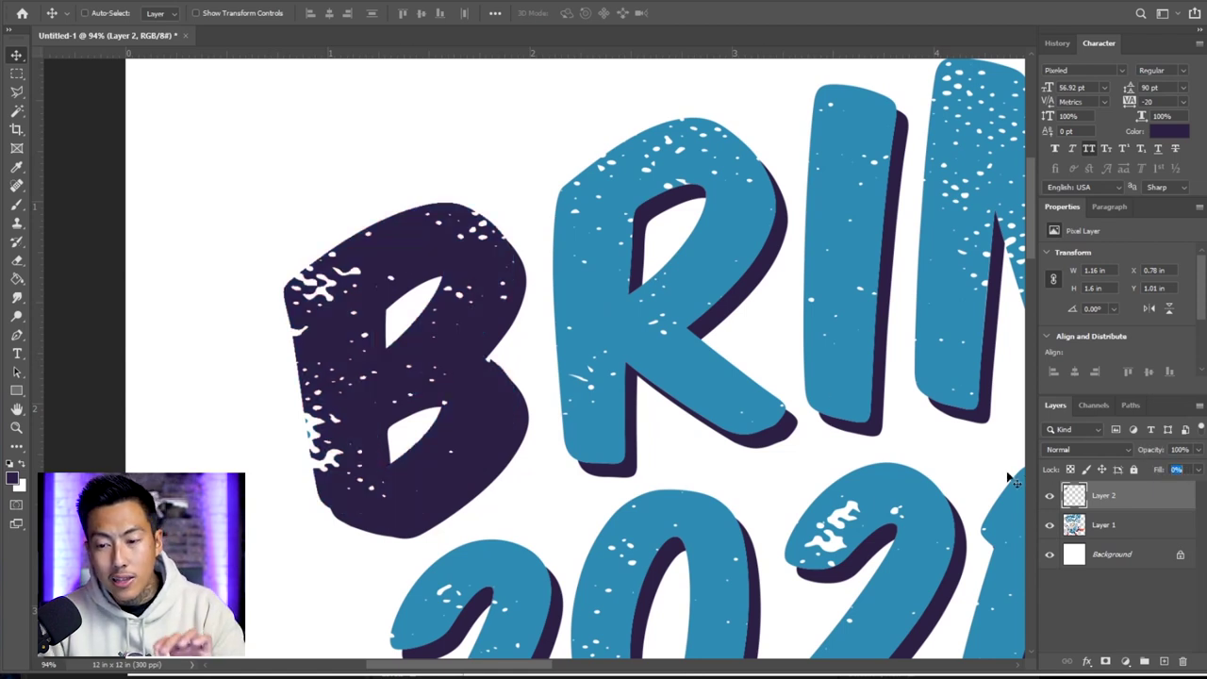
double_click(1161, 504)
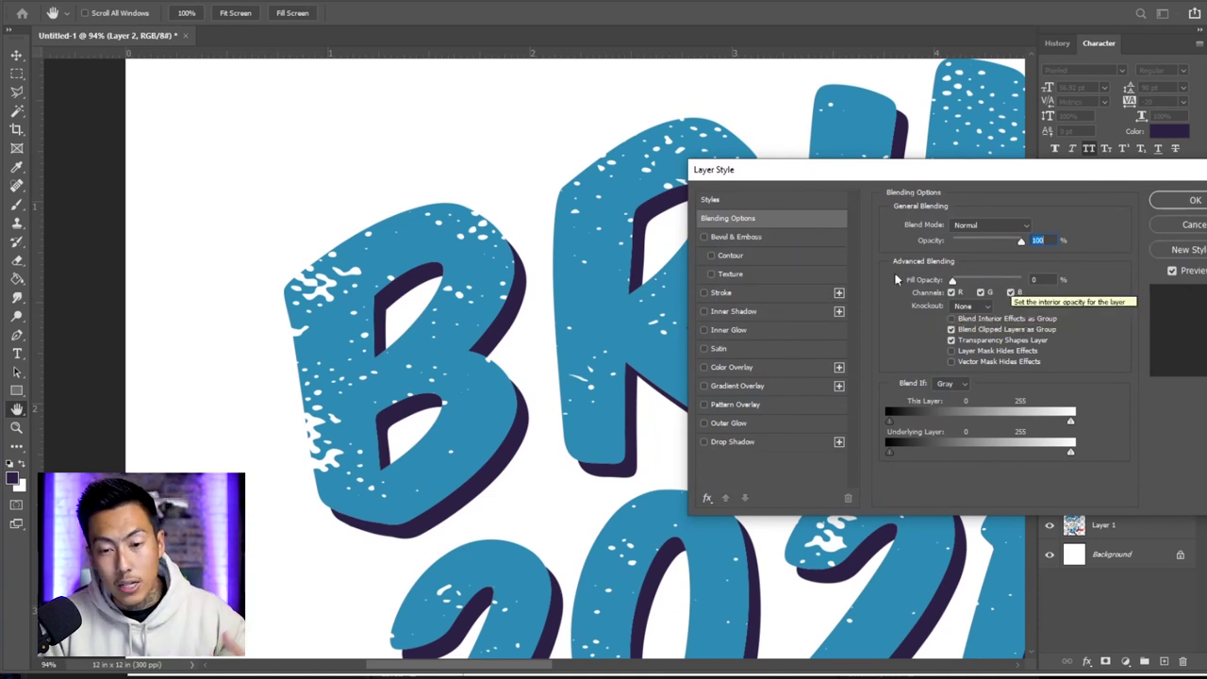
Add a black Stroke to Layer 2, try Inside, then set Outside at 24 px.
click(779, 293)
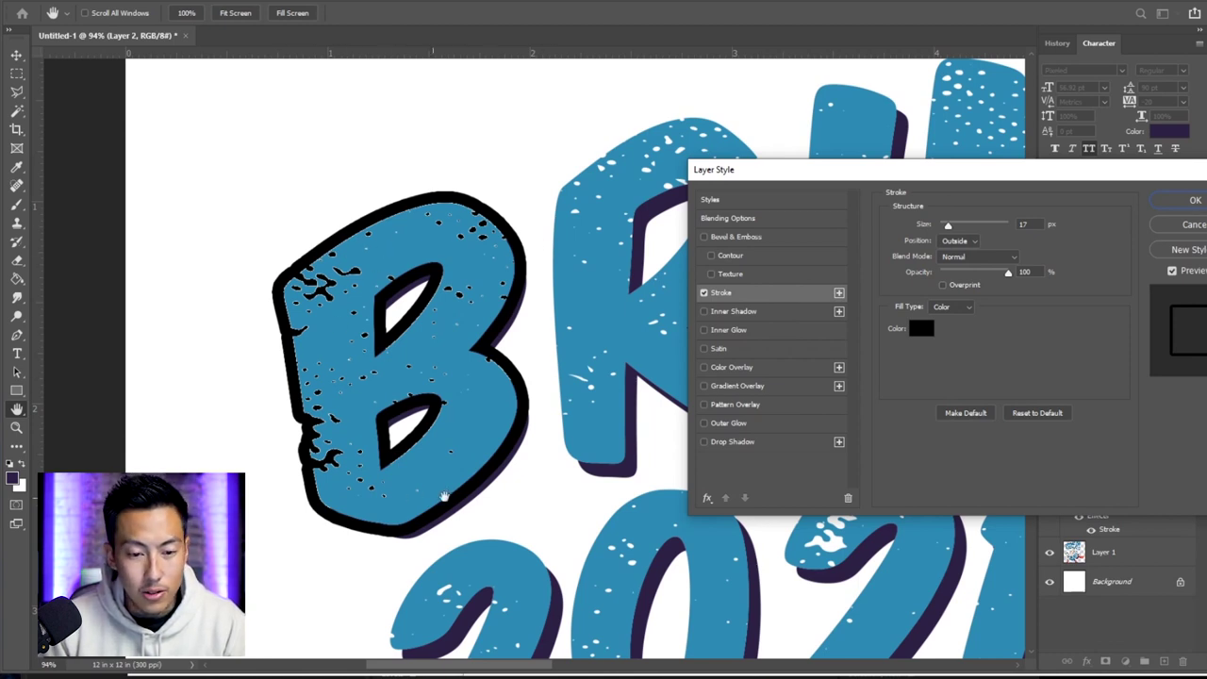
mouse_move(948, 226)
mouse_down()
mouse_move(976, 231)
mouse_move(948, 237)
mouse_up()
click(954, 240)
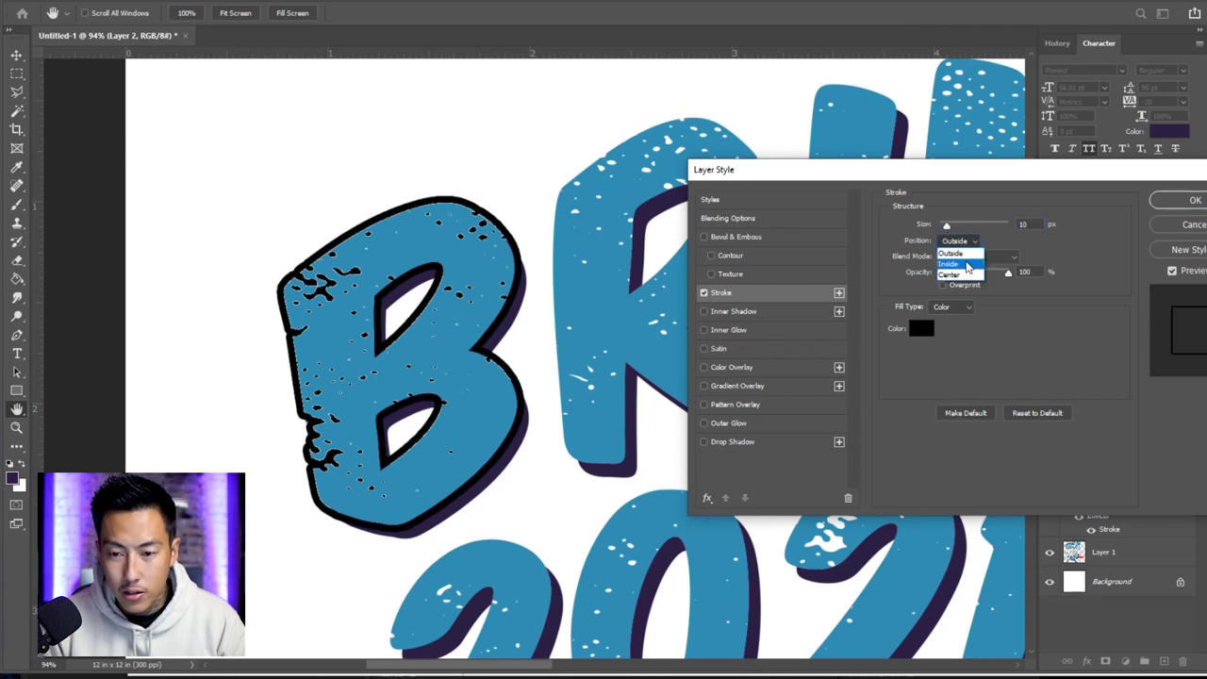
click(963, 256)
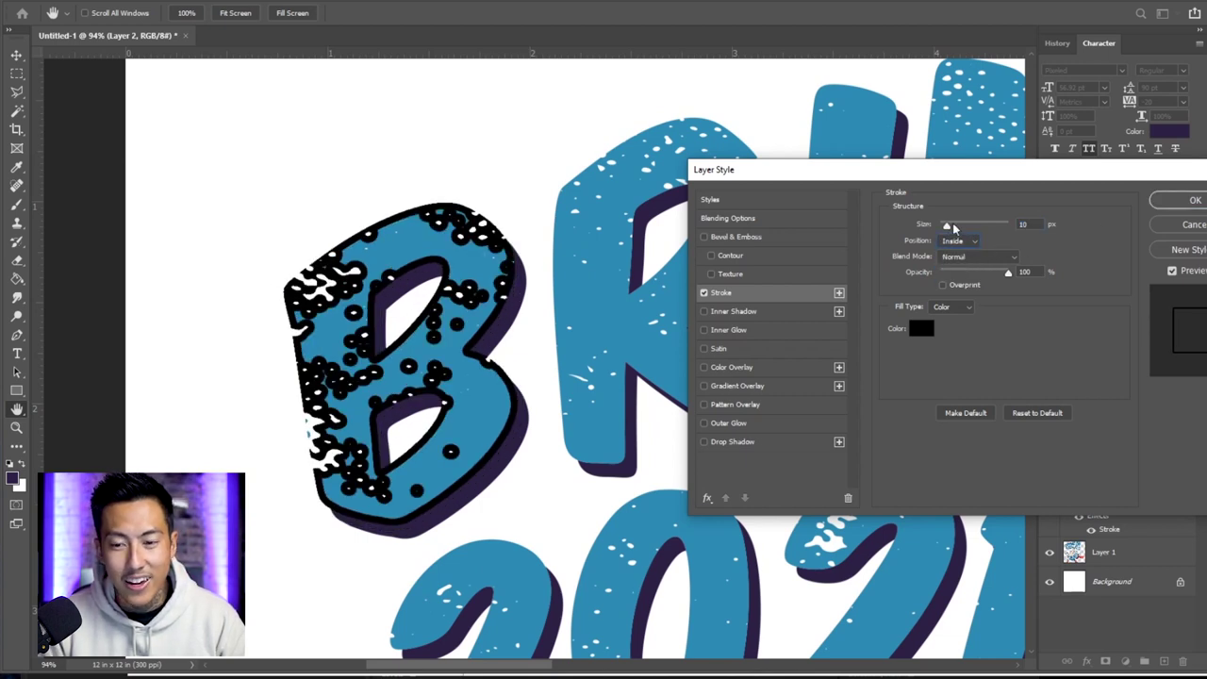
drag(952, 230, 947, 230)
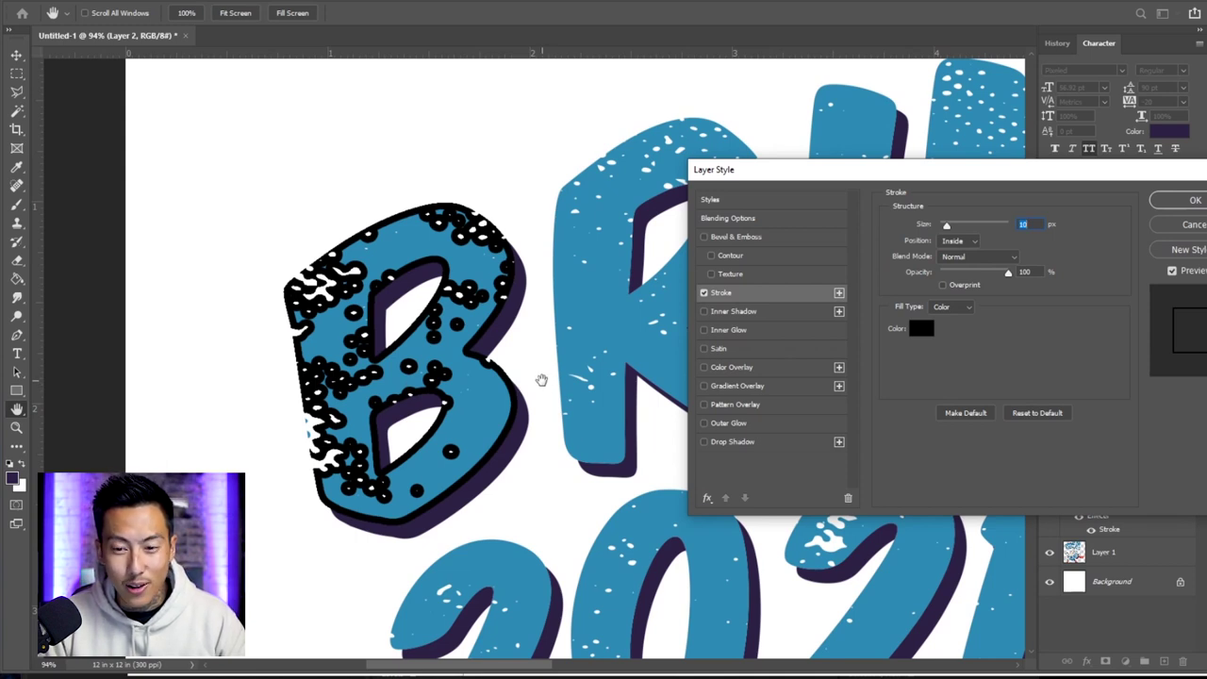
text(6)
click(954, 240)
click(956, 252)
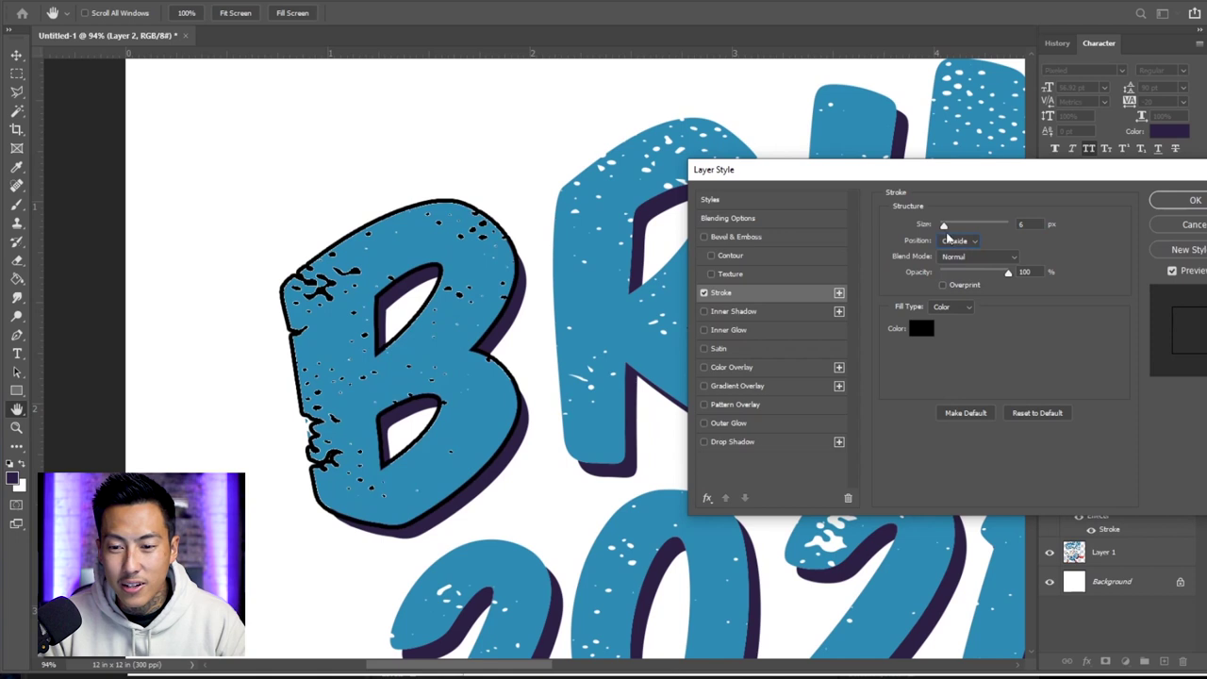
drag(943, 225, 951, 225)
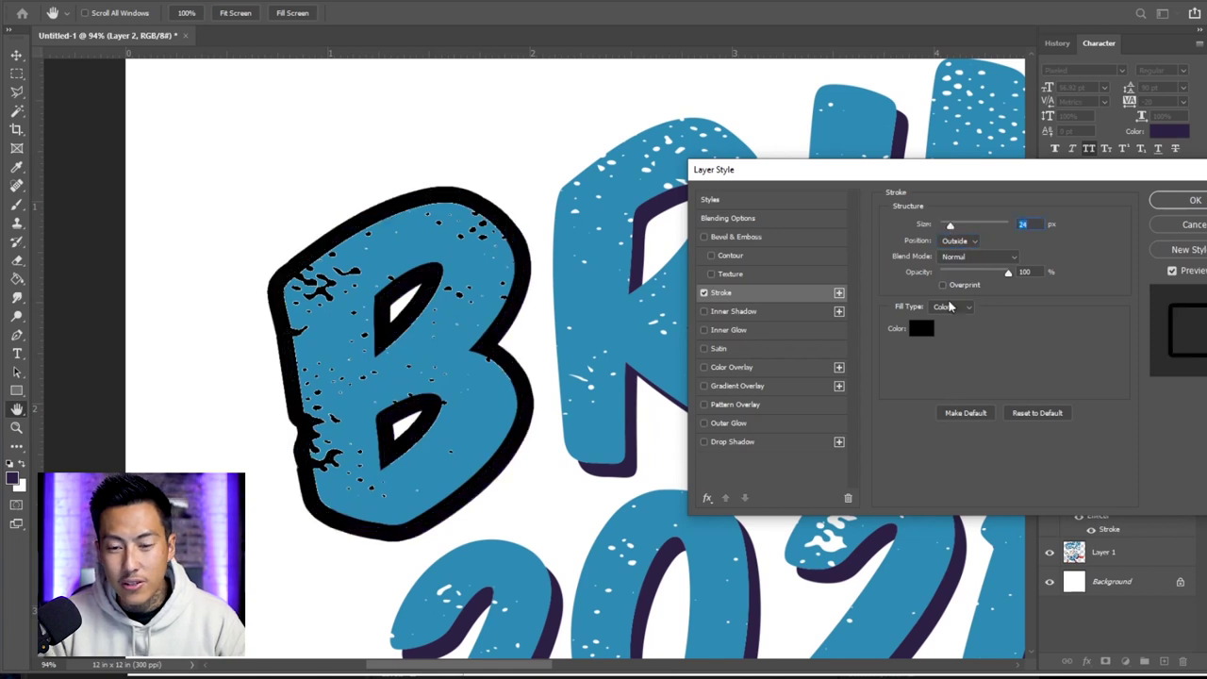
click(722, 368)
Try a bright green Color Overlay and a grey radial Gradient Overlay, then turn both off.
click(1029, 226)
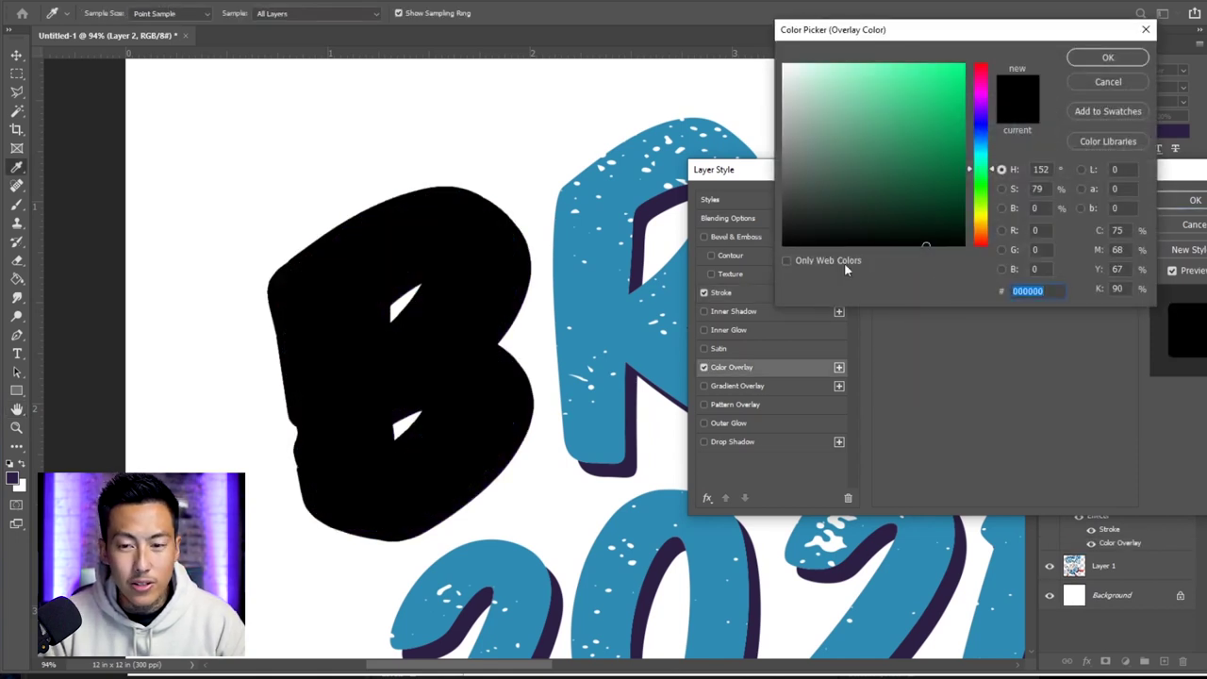
click(962, 84)
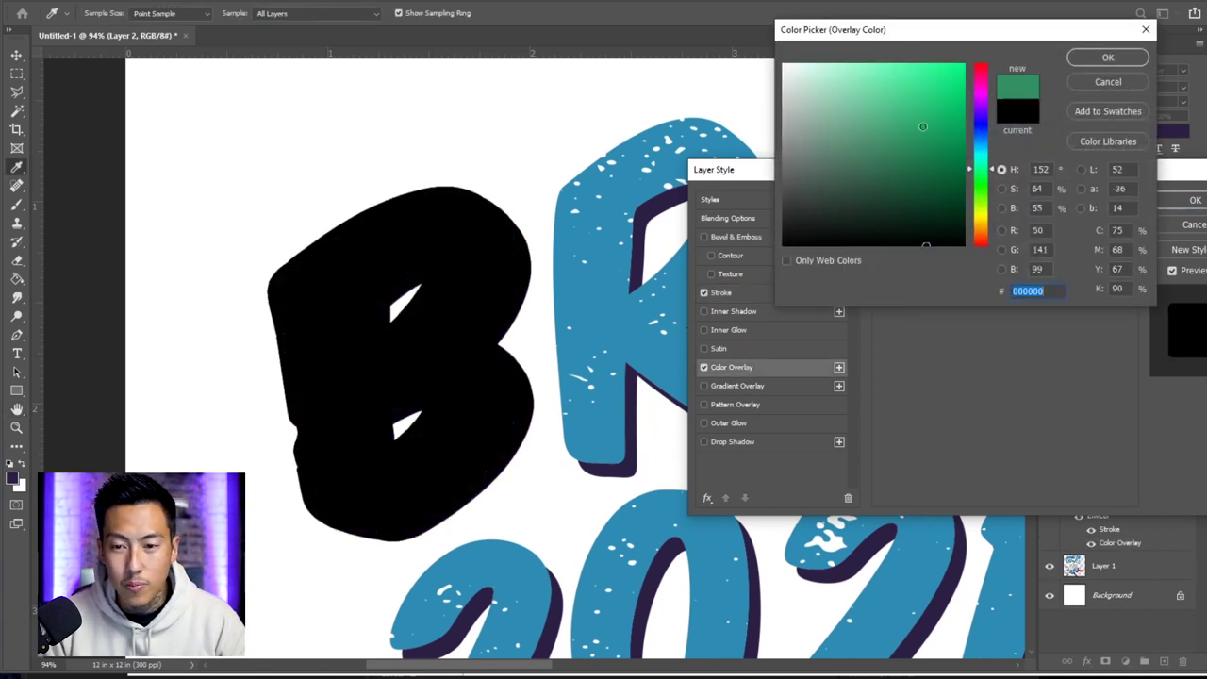
click(1107, 57)
click(703, 368)
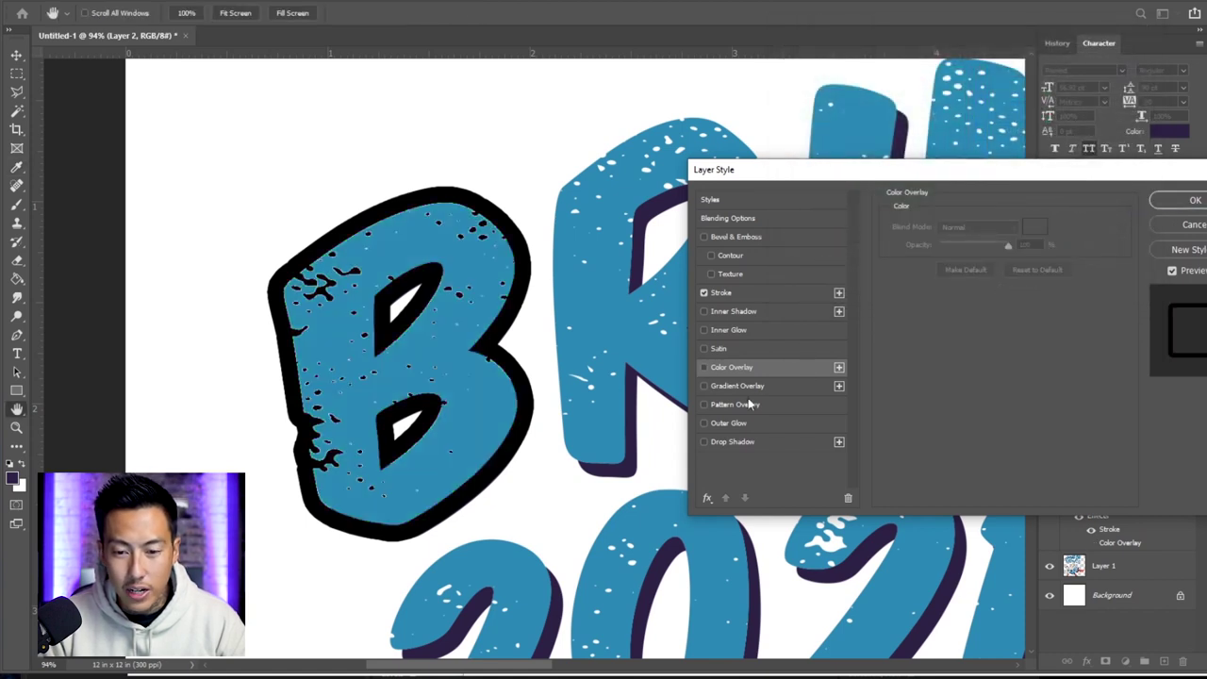
click(759, 387)
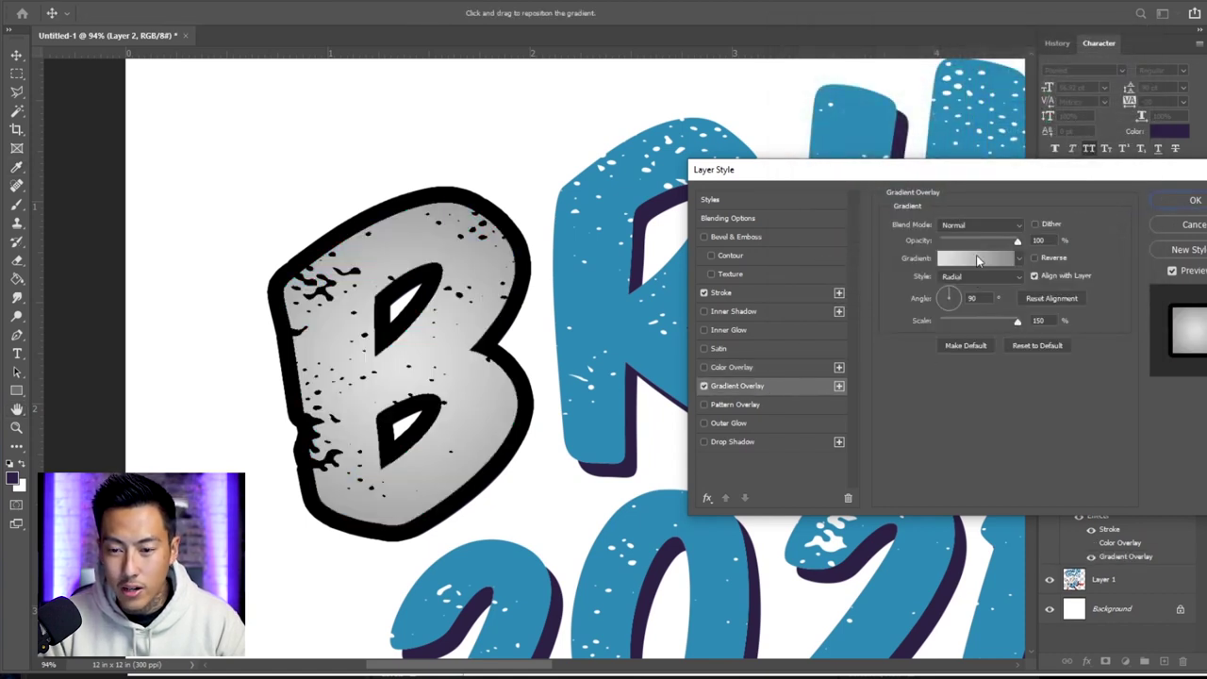
drag(463, 355, 567, 226)
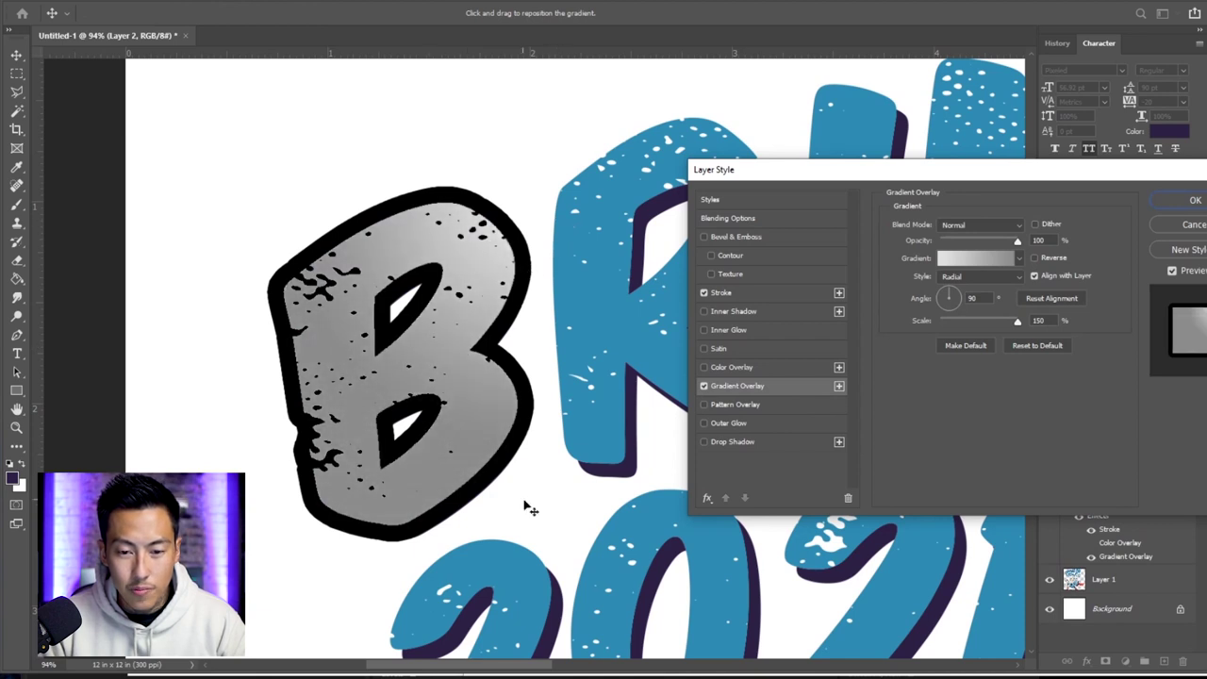
click(703, 386)
Apply a leaf Pattern Overlay at scale around 41 and reposition it inside the B.
click(744, 403)
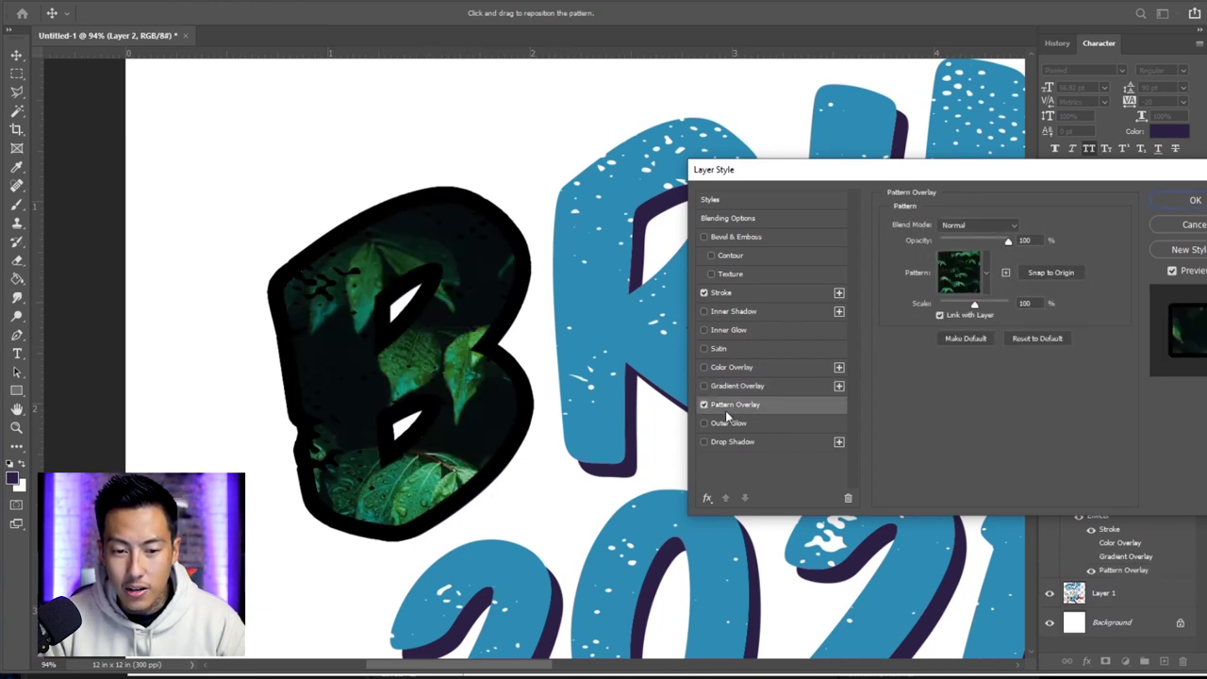
drag(955, 306, 957, 307)
drag(405, 390, 326, 349)
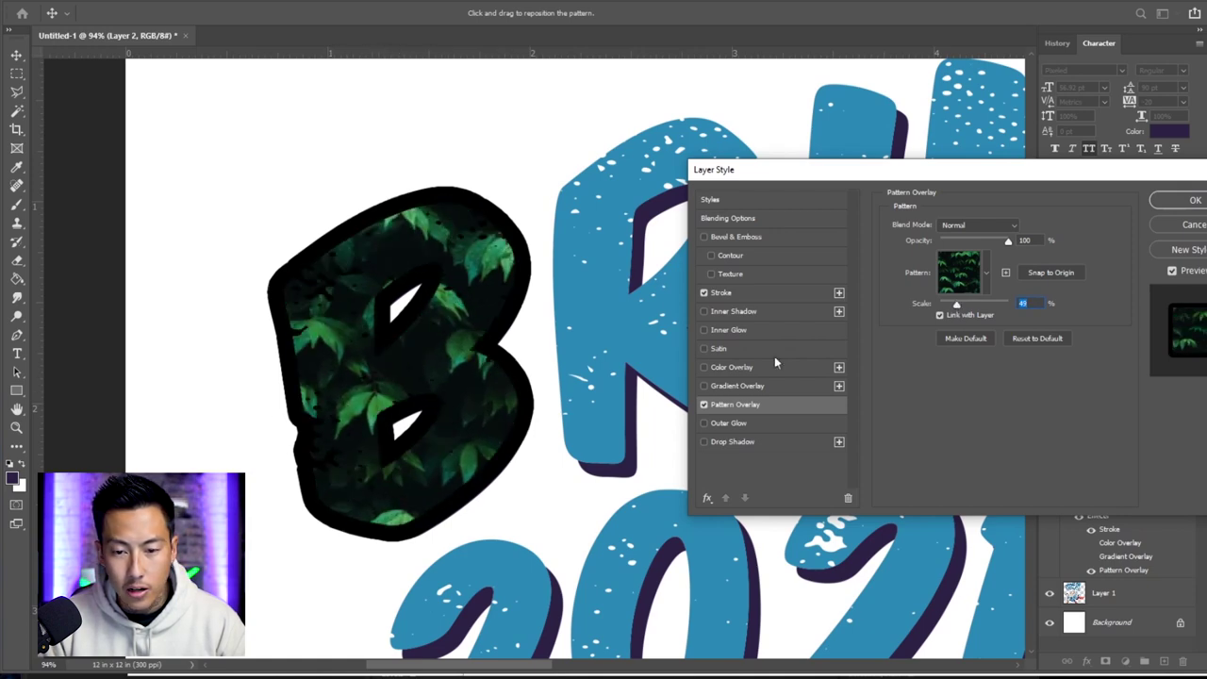
Change the B's stroke to a thin 7 px red outline, after trying white, and apply the style.
click(733, 293)
click(915, 331)
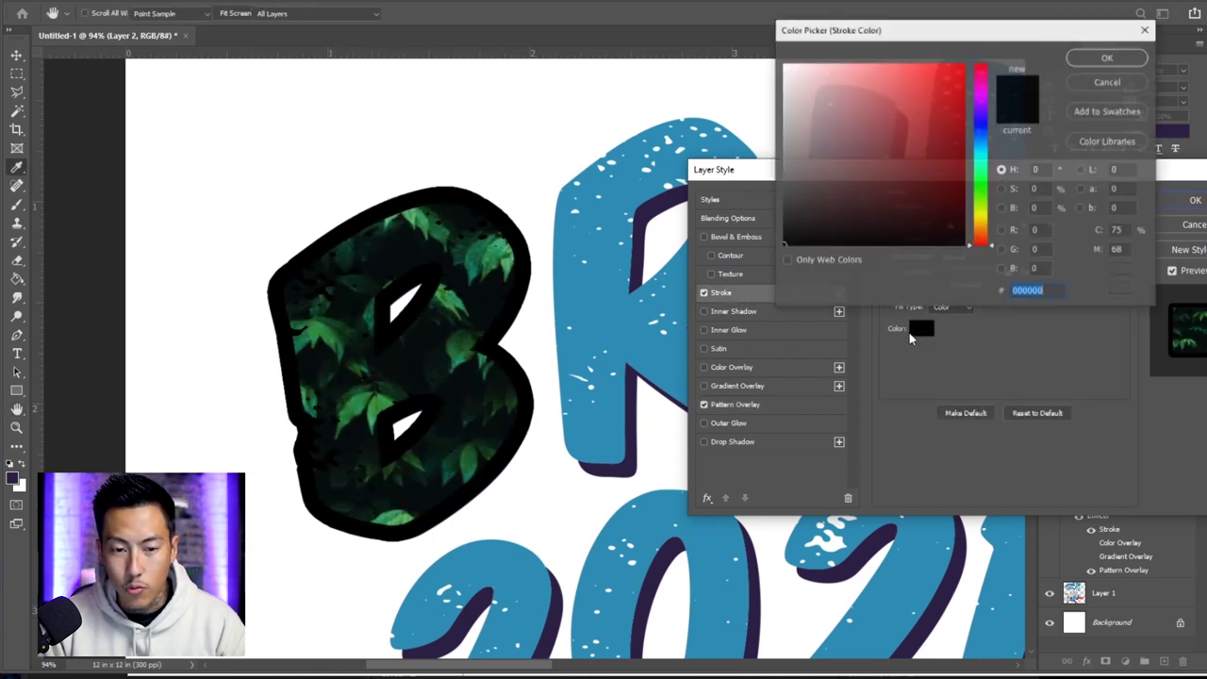
text(ffffff)
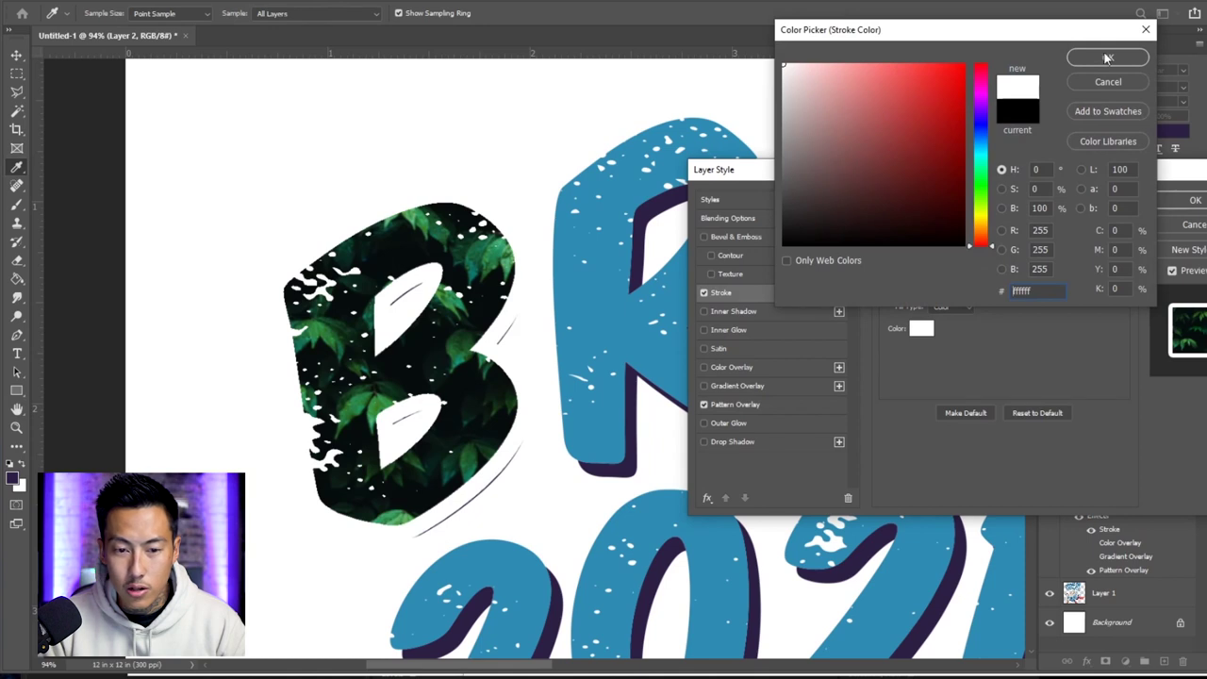
click(1106, 59)
drag(949, 227, 945, 227)
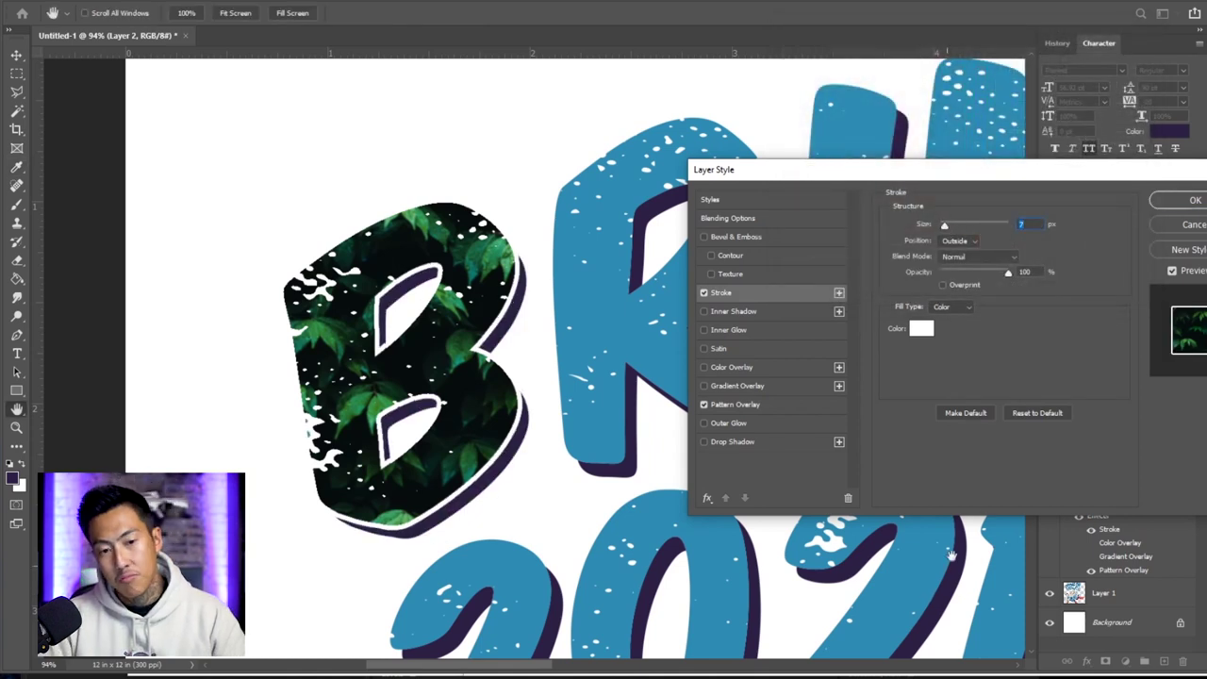
click(922, 330)
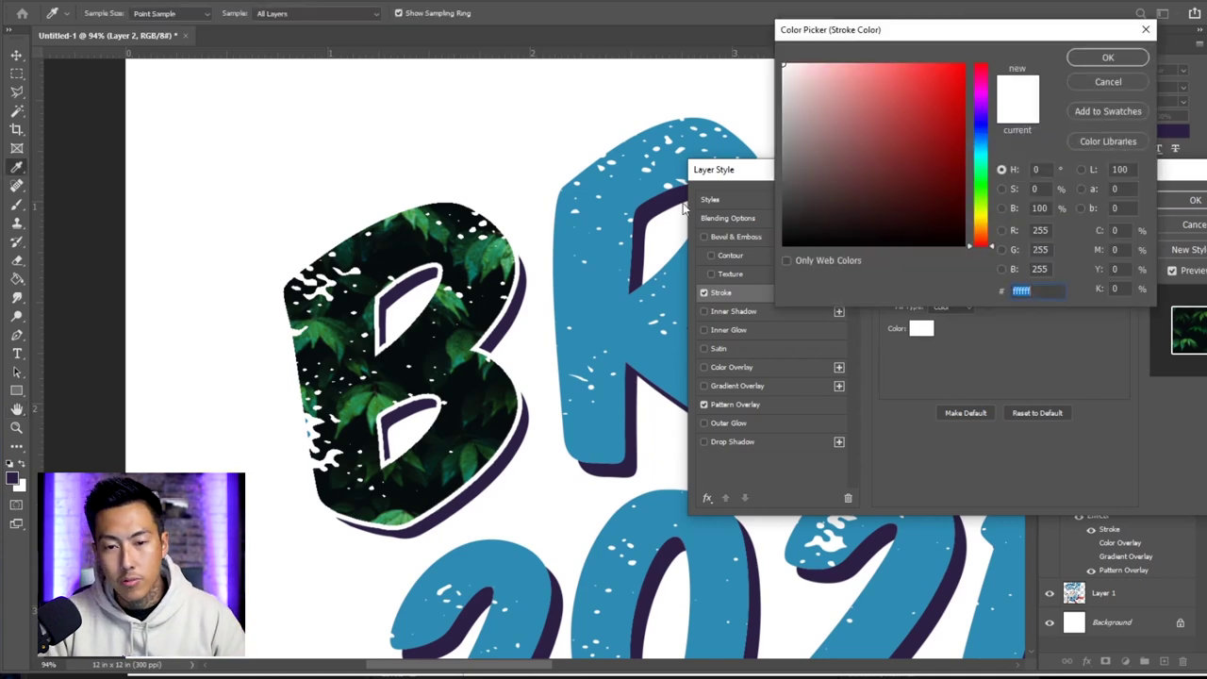
click(942, 98)
click(1101, 54)
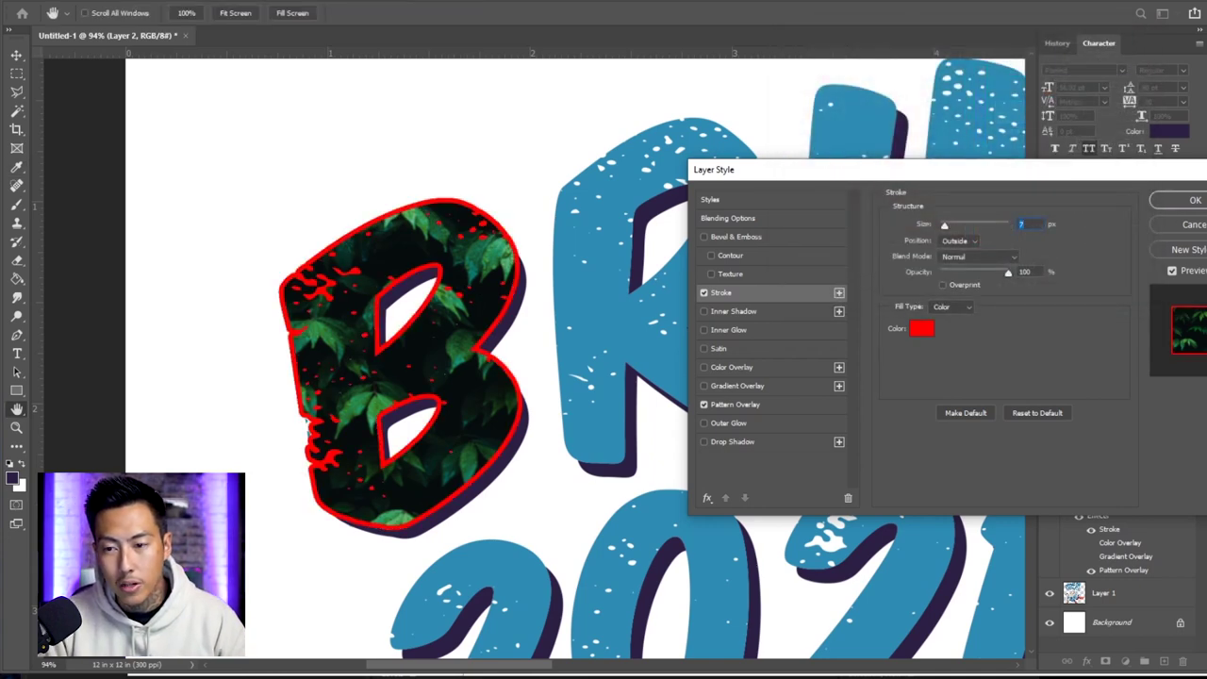
click(1189, 200)
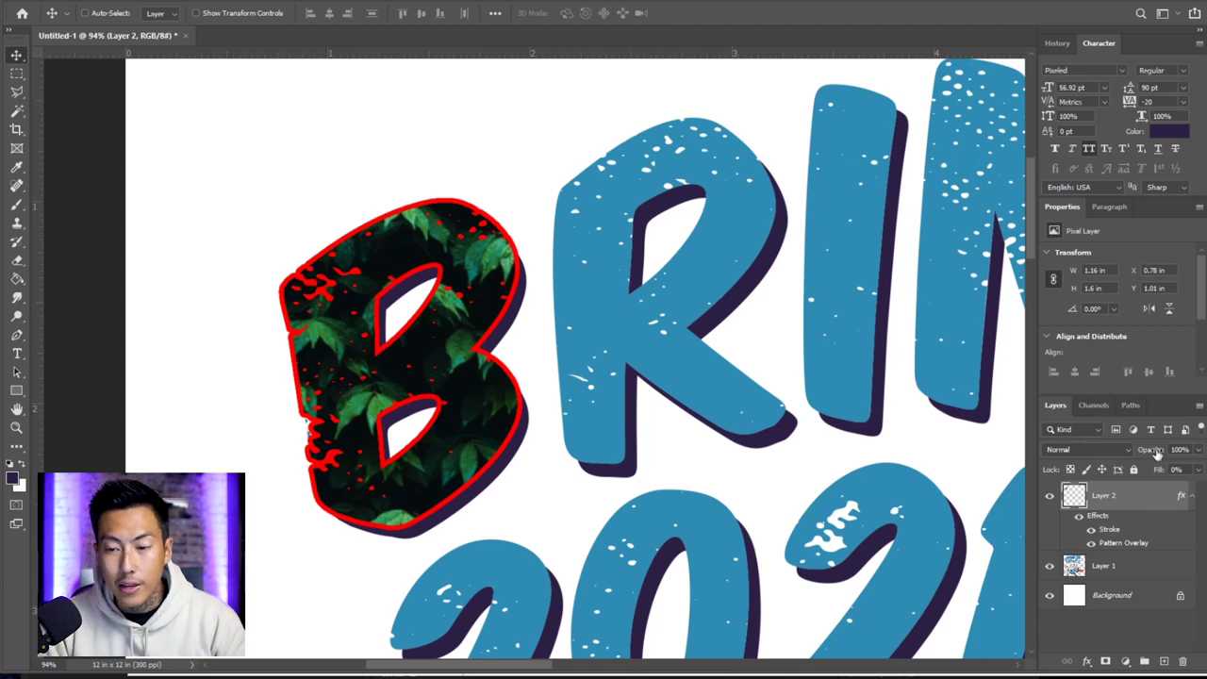
Hide Layer 2 and Layer 1 so only the white Background shows.
mouse_move(1154, 452)
mouse_down()
mouse_move(1141, 453)
mouse_move(1183, 453)
mouse_up()
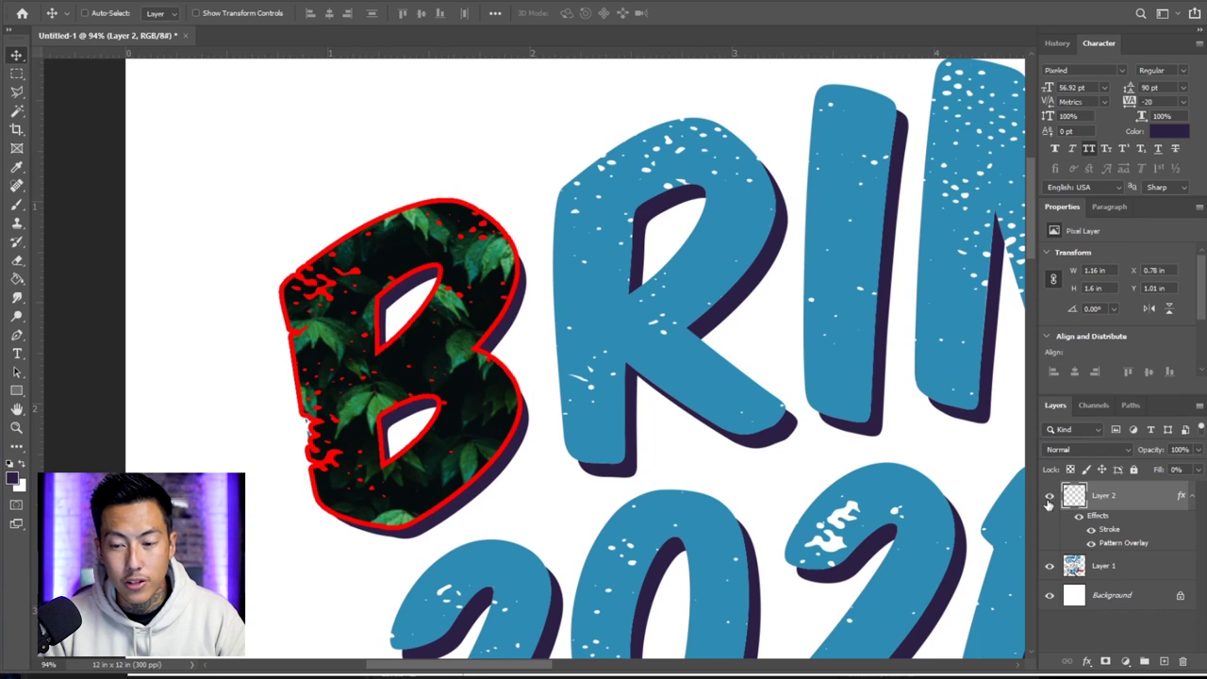
click(1048, 497)
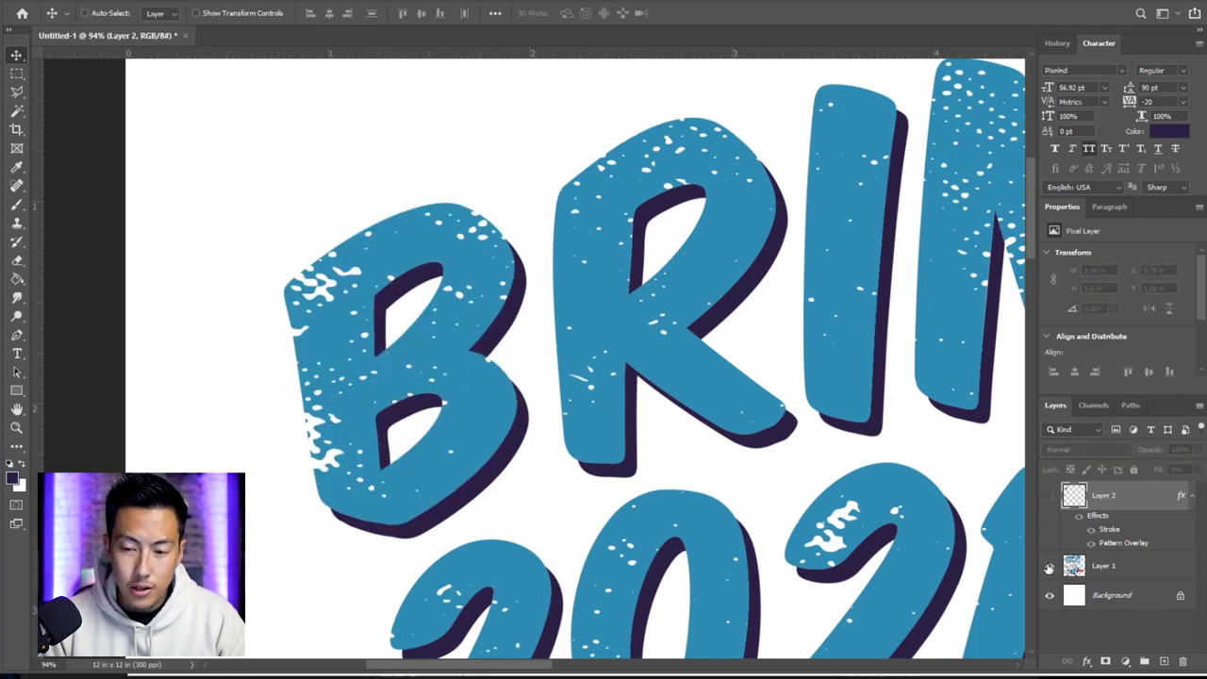
click(1049, 567)
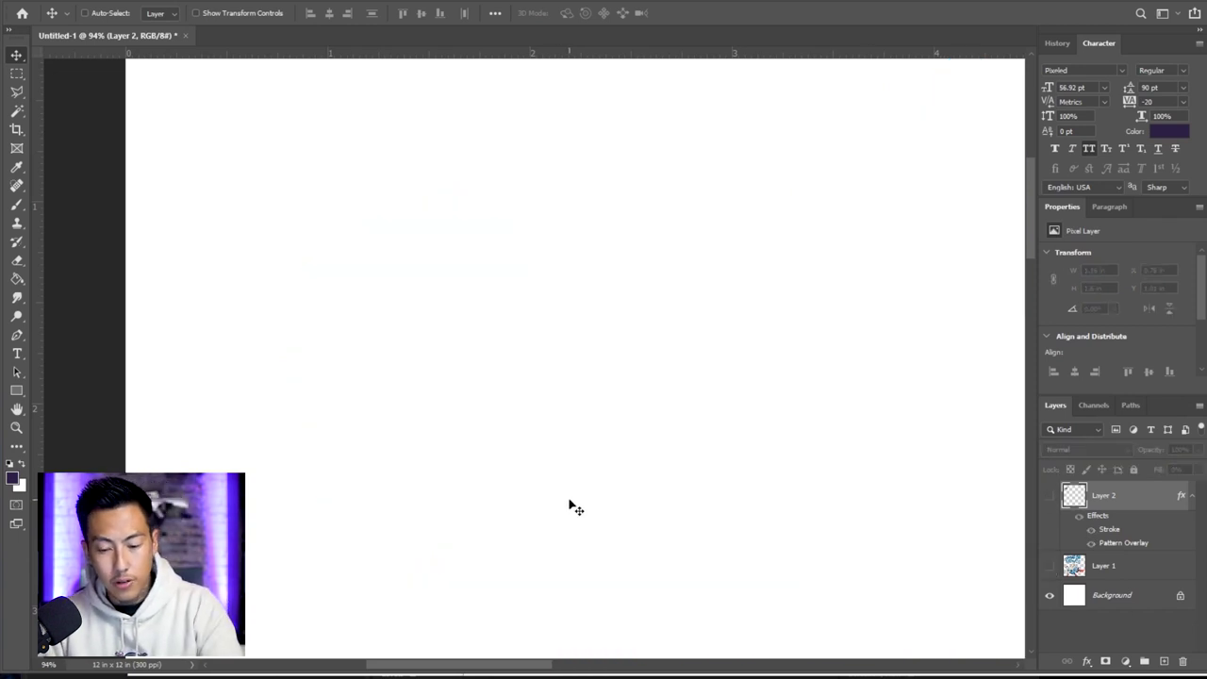
Show and select Layer 1, then draw a curved pen path from the shoulder rightward over the head.
key(p)
scroll(599, 438, down, 4)
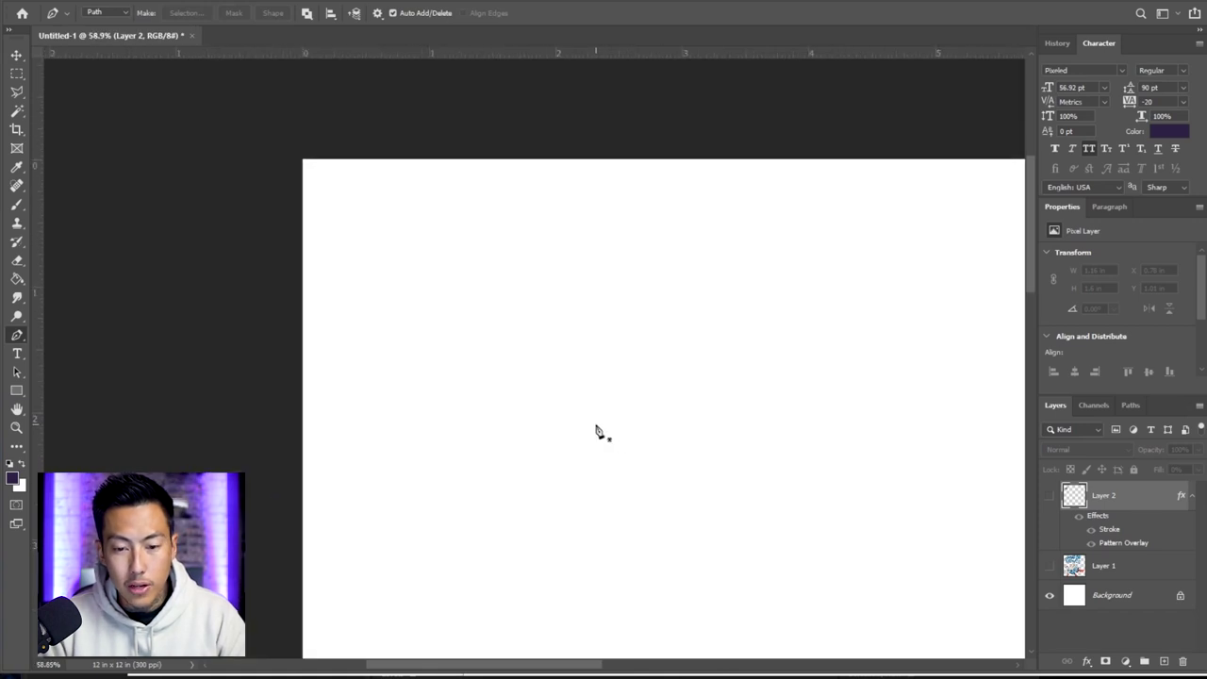
scroll(594, 451, down, 1)
scroll(570, 497, down, 1)
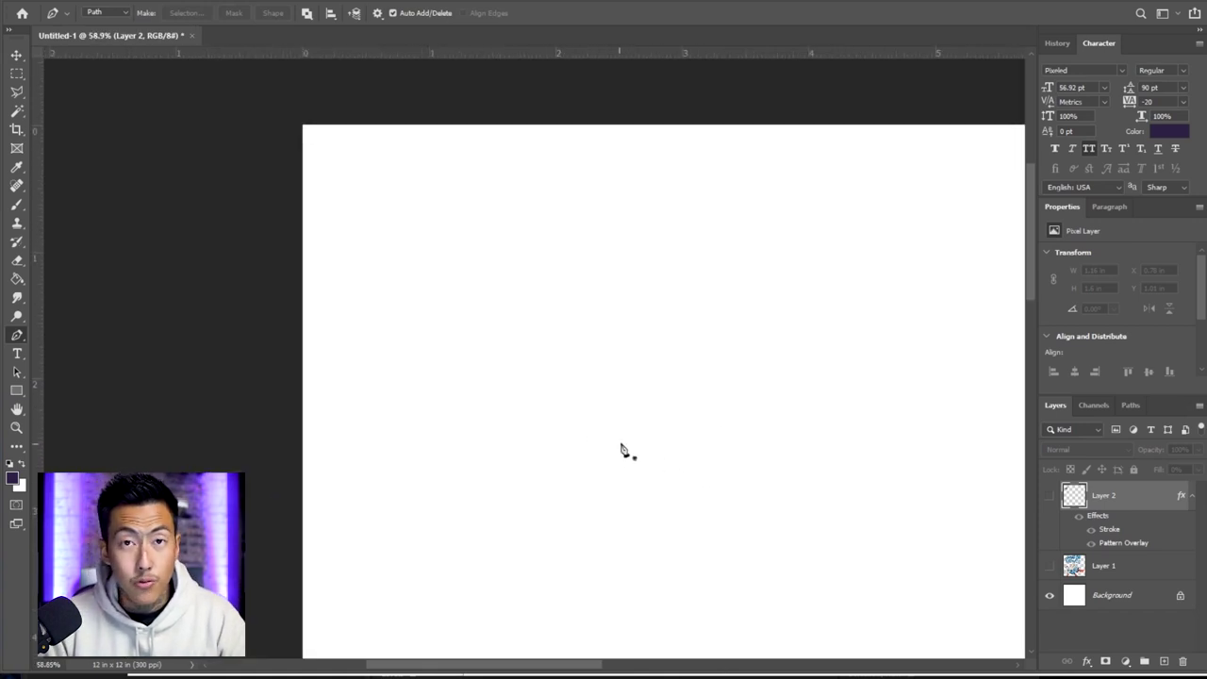
click(1047, 569)
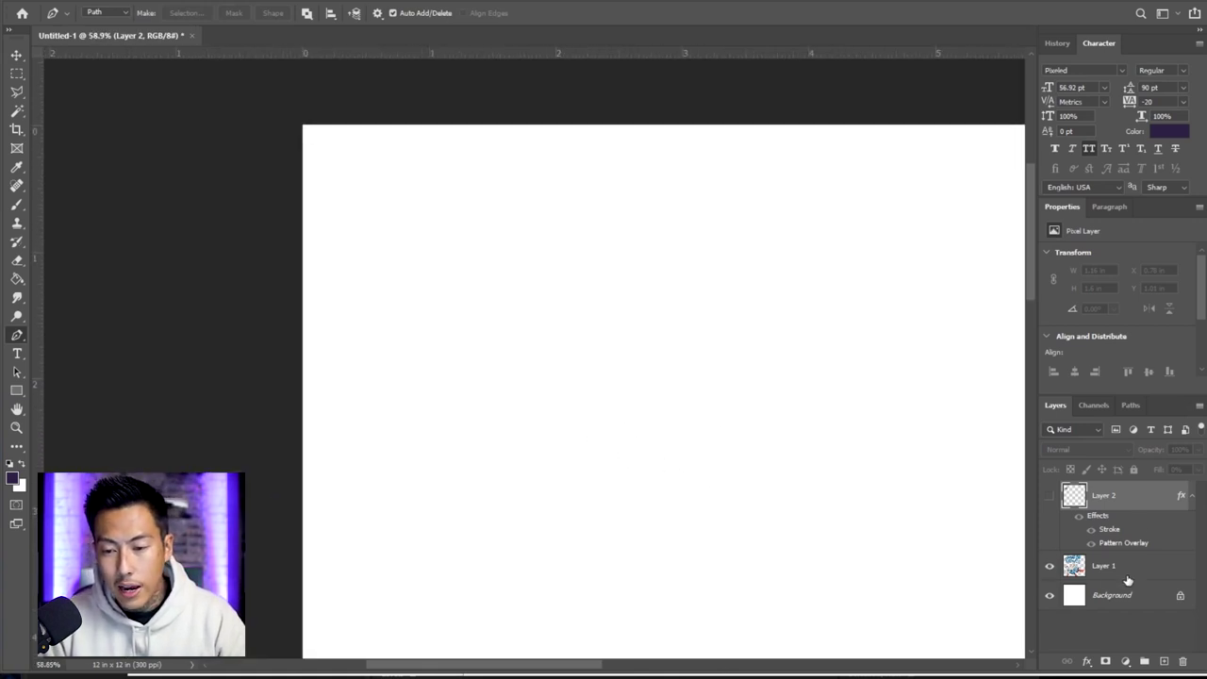
click(1096, 577)
scroll(783, 472, down, 20)
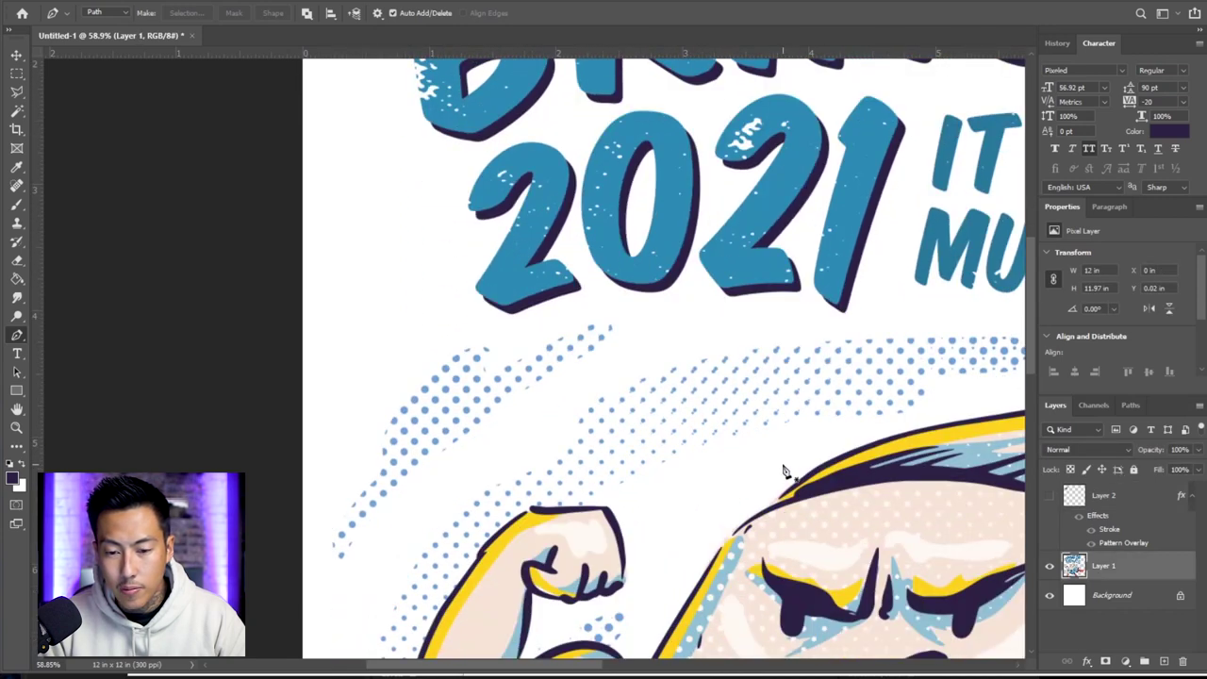
scroll(778, 472, down, 1)
scroll(783, 468, down, 1)
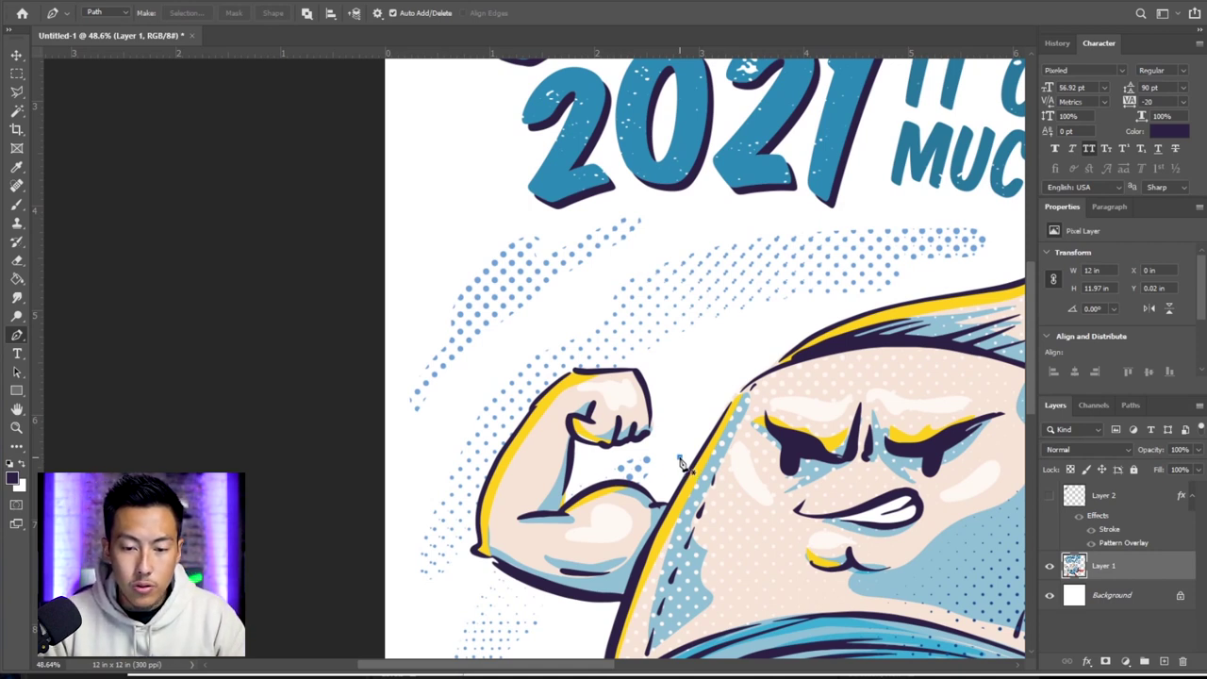
drag(772, 339, 822, 311)
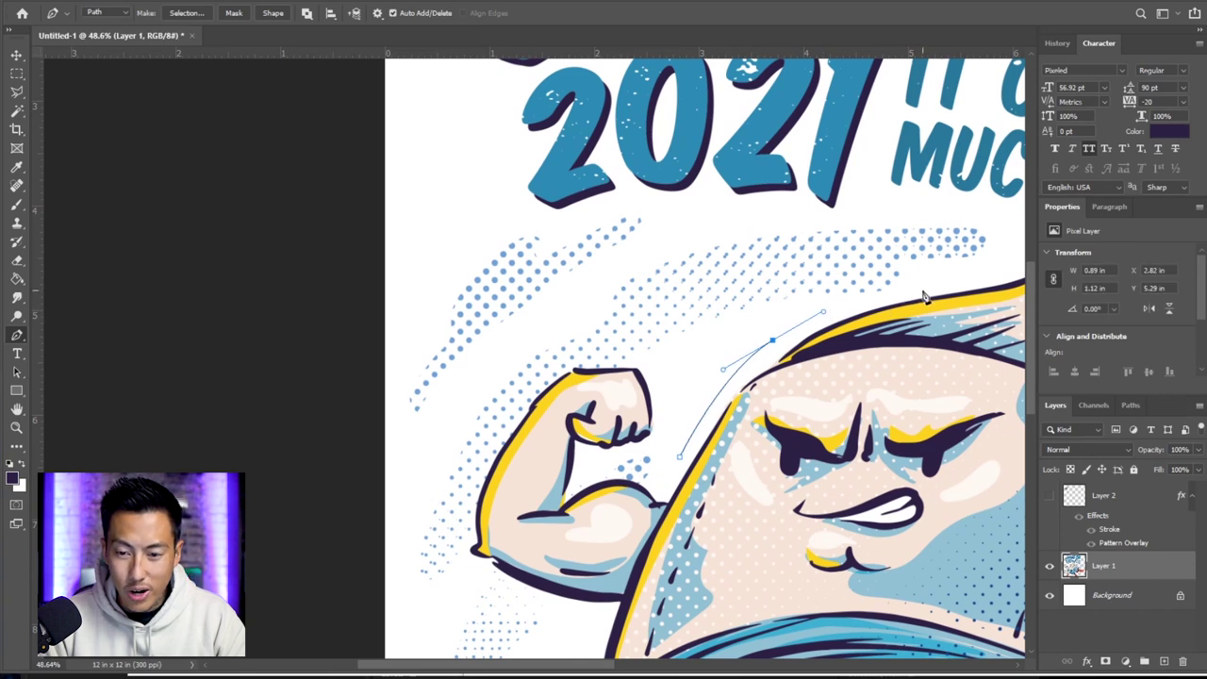
drag(922, 290, 983, 281)
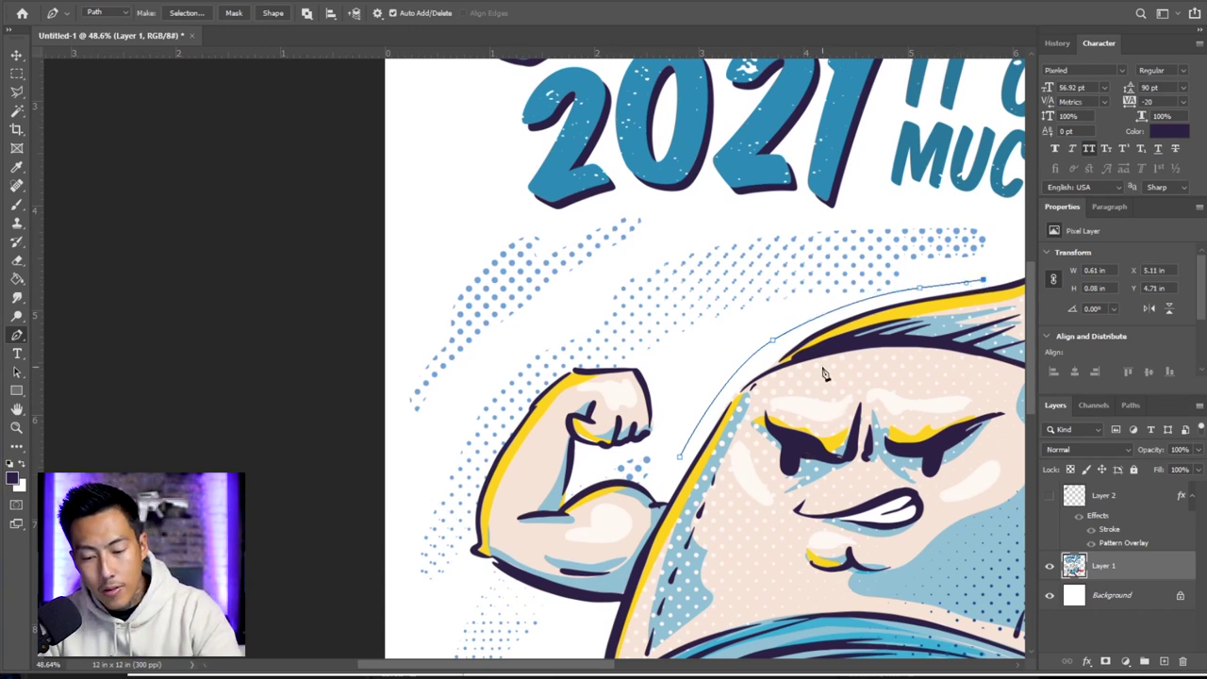
Replace the path's placeholder text with 'TOILET PAPER MAN' and commit it.
key(t)
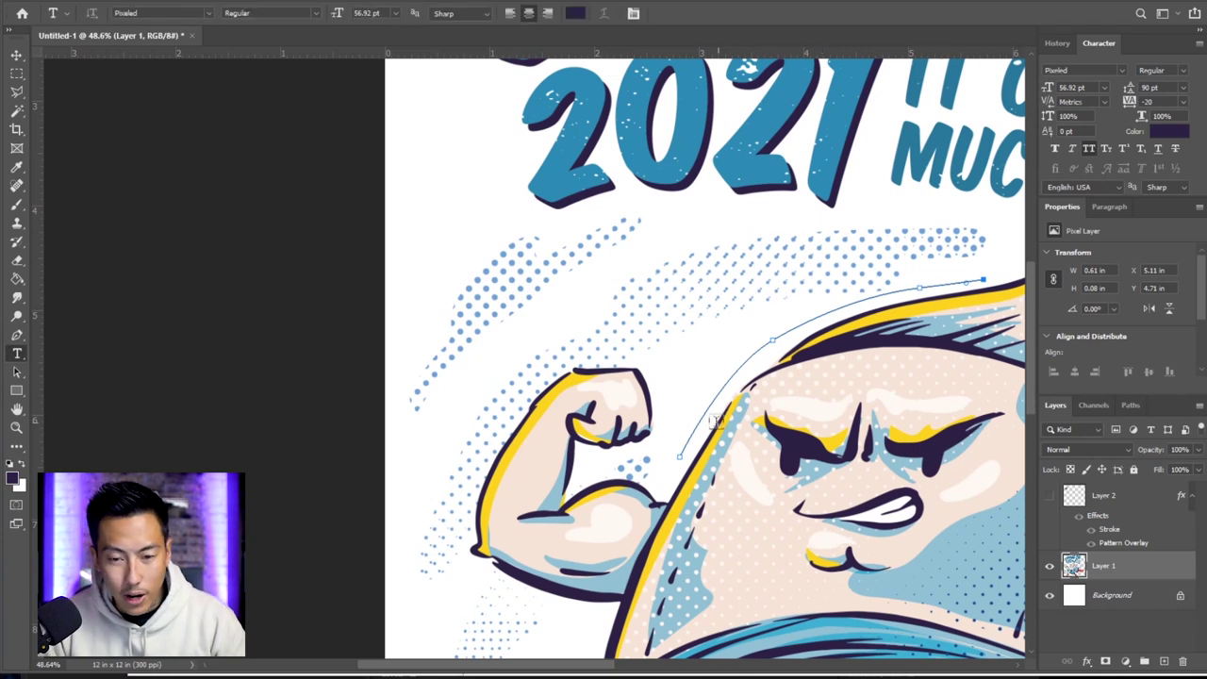
scroll(784, 271, down, 1)
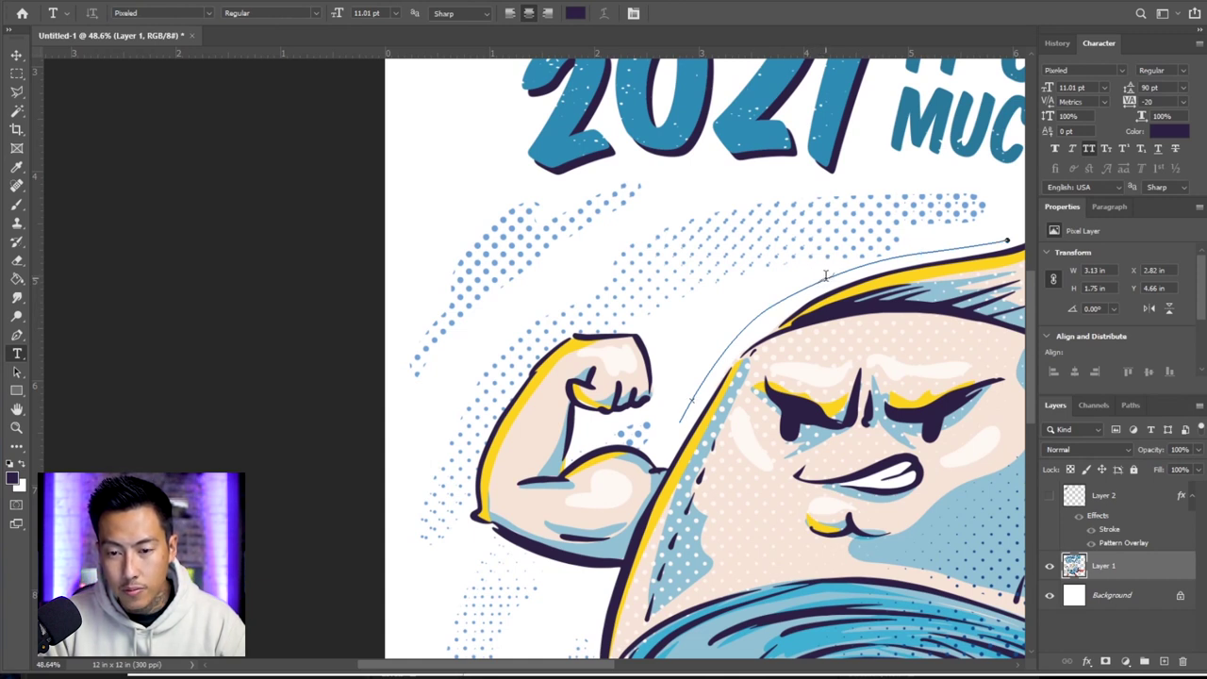
click(824, 275)
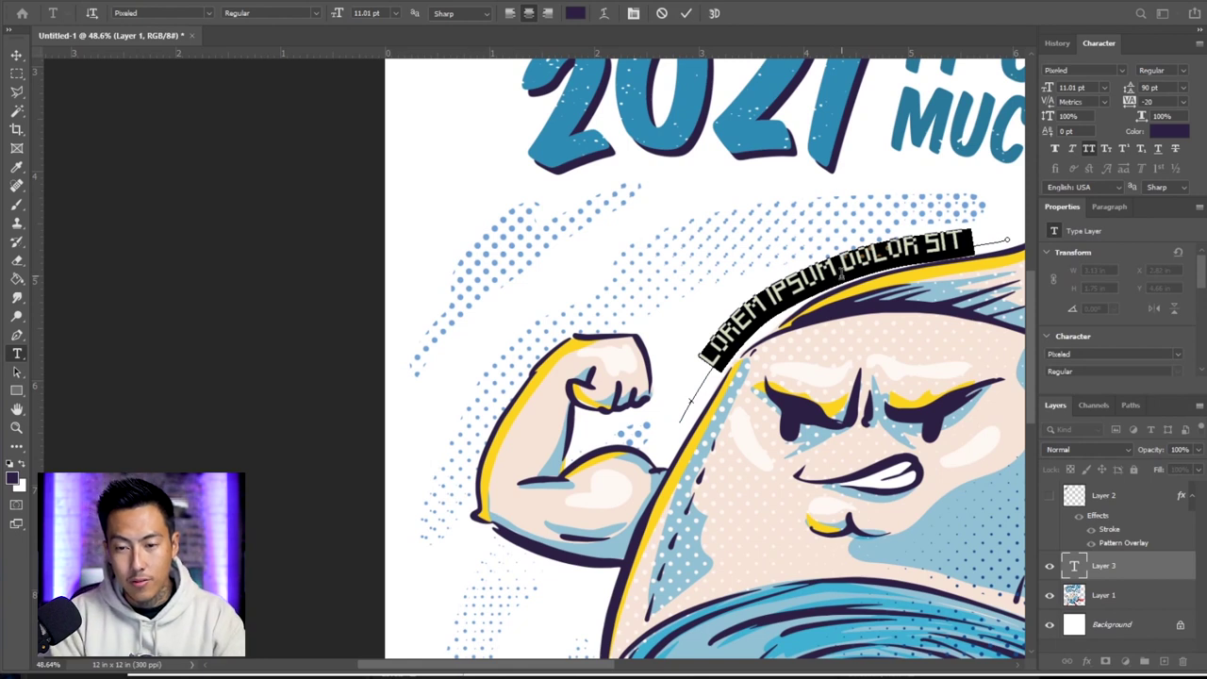
click(841, 273)
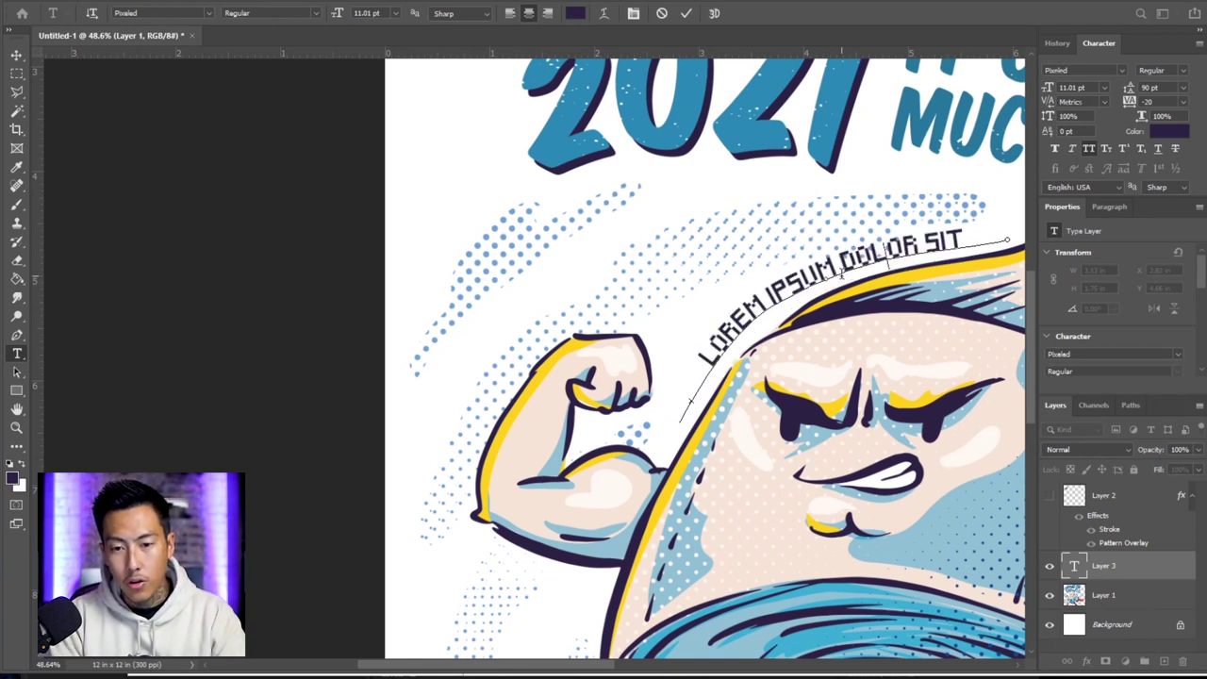
key(ctrl+a)
text(TOILET PAPER MAN)
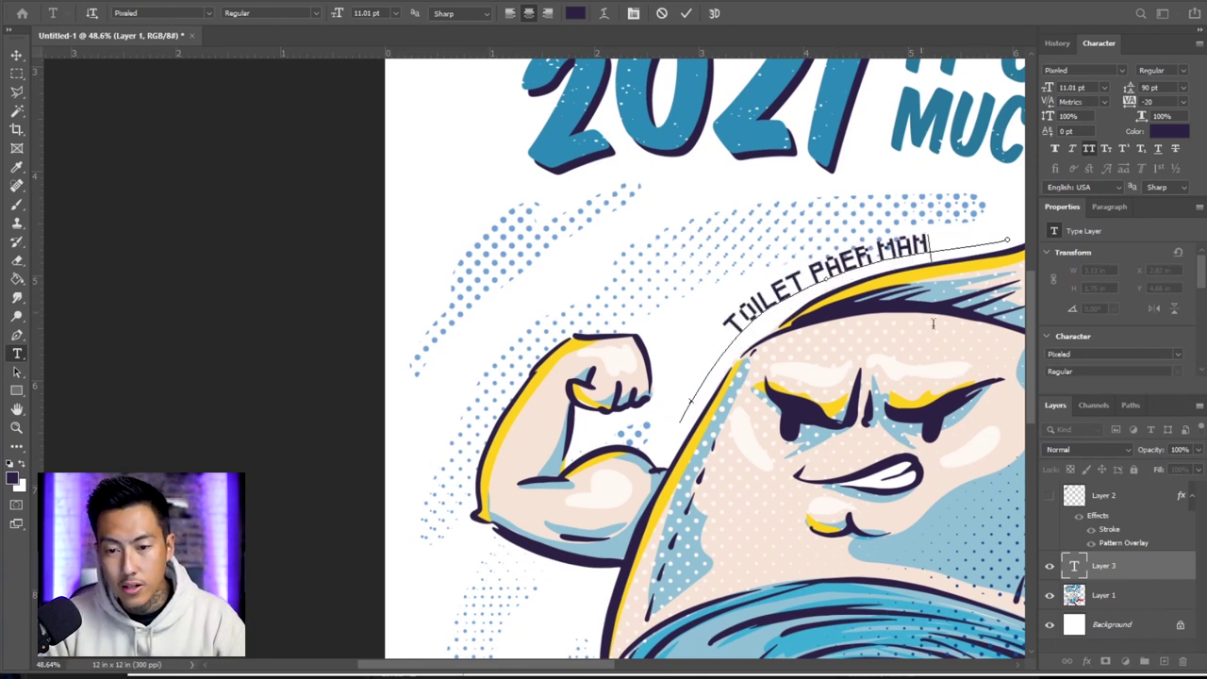
click(1128, 575)
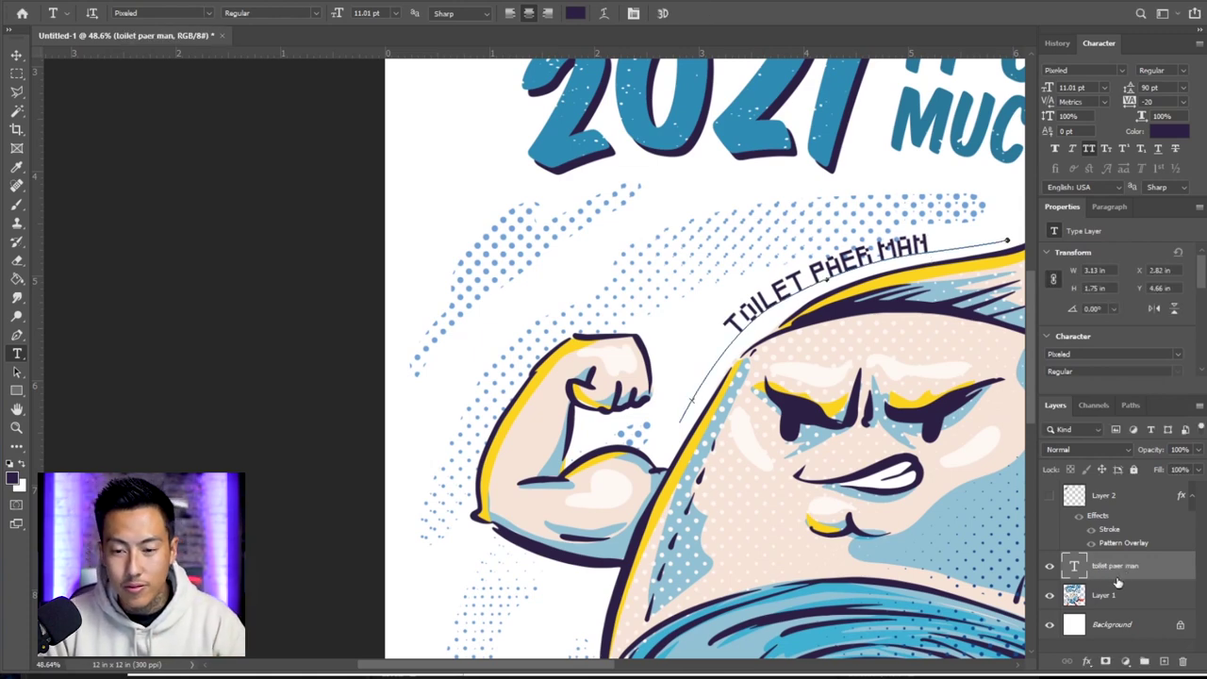
scroll(818, 579, up, 3)
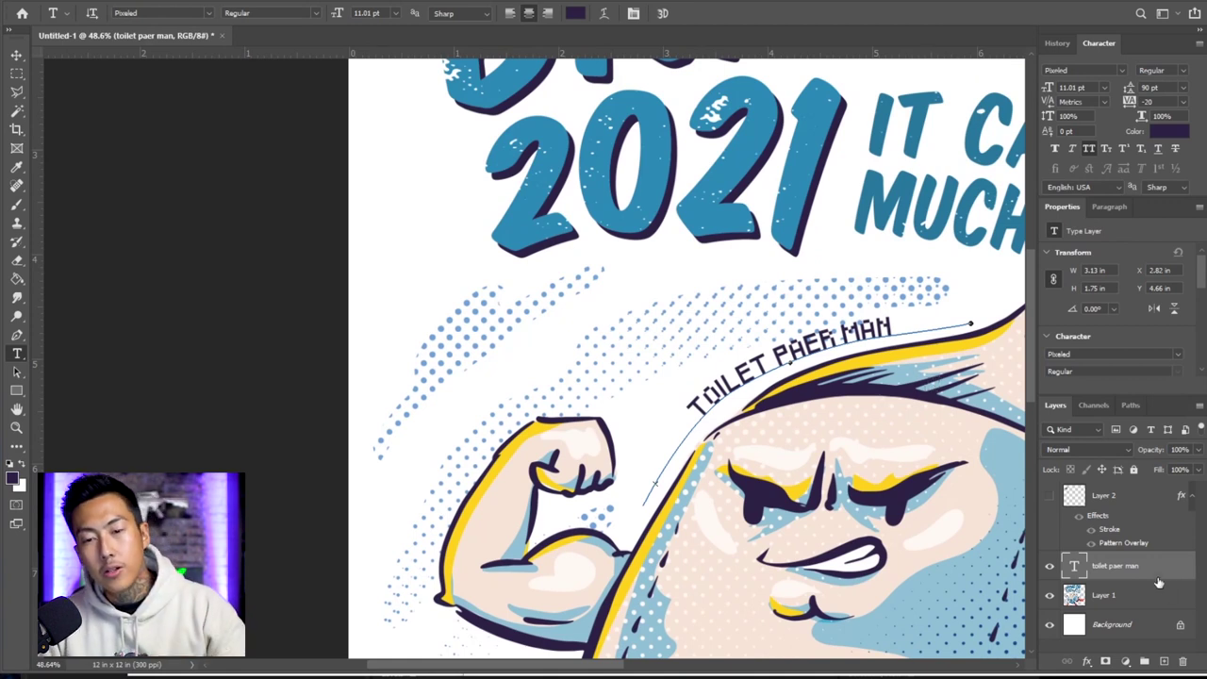
Hide the path text and artwork layers, select Background, and bring the whole canvas into view.
key(m)
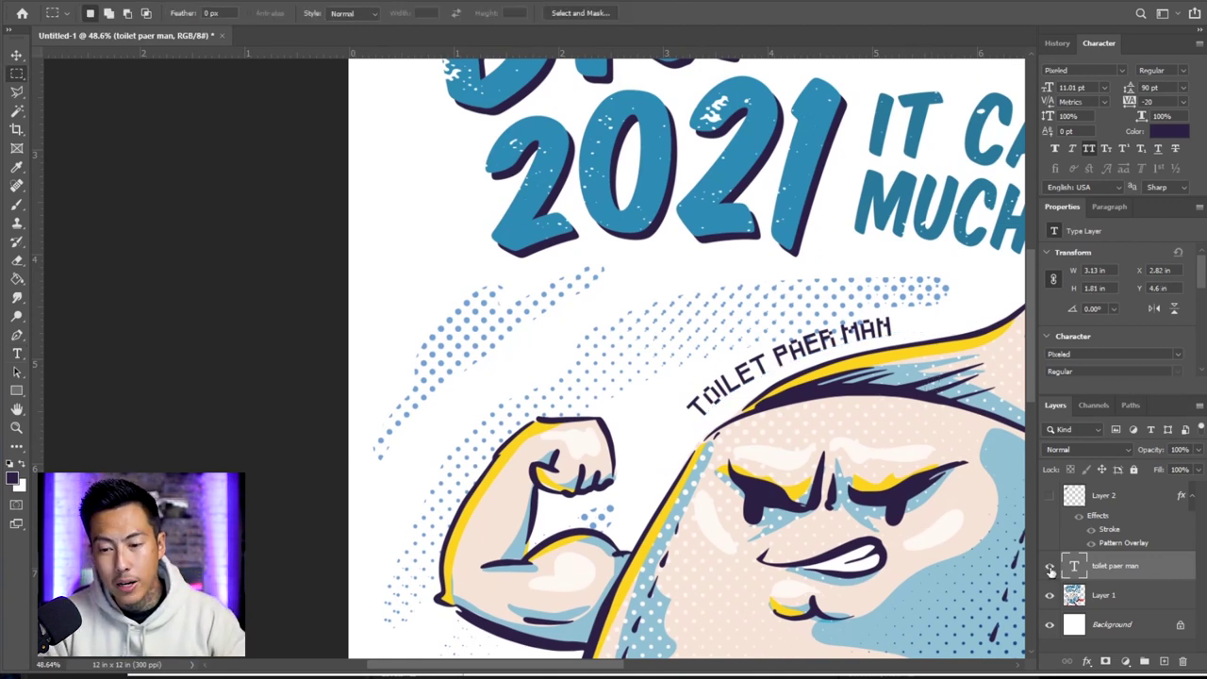
click(1049, 567)
click(1049, 595)
click(1112, 624)
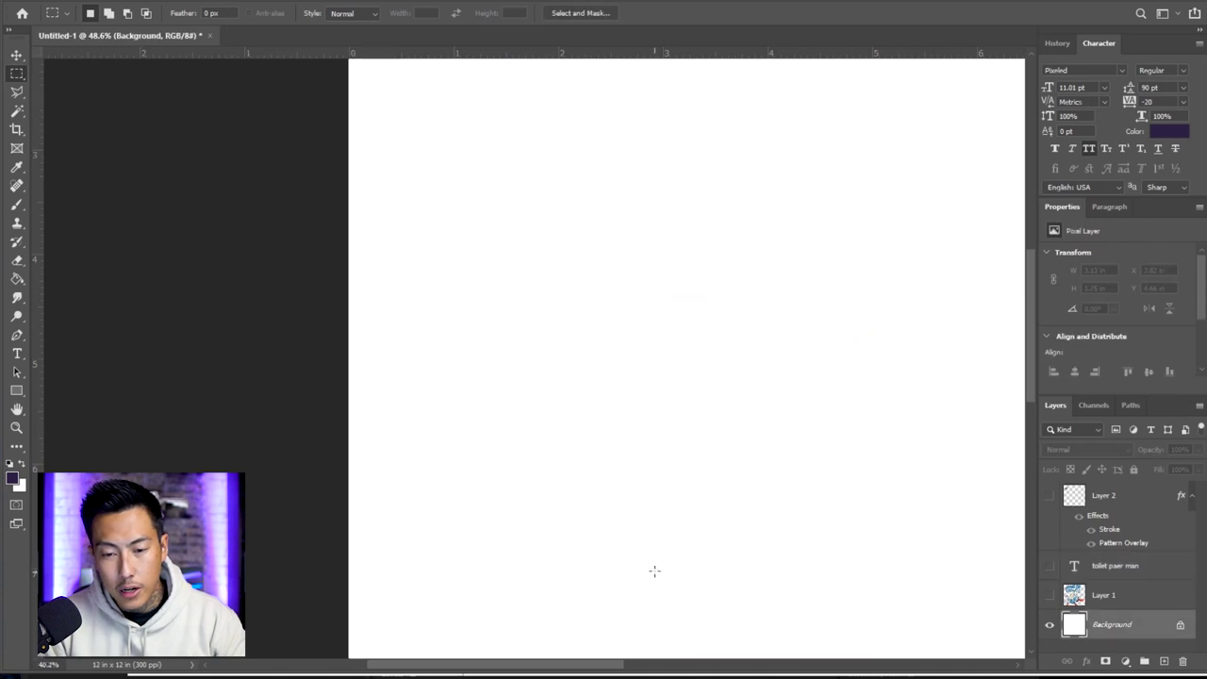
scroll(654, 570, down, 4)
key(h)
drag(703, 447, 480, 348)
Reset colours to default black and type 'toilet paper' as a new text layer.
key(t)
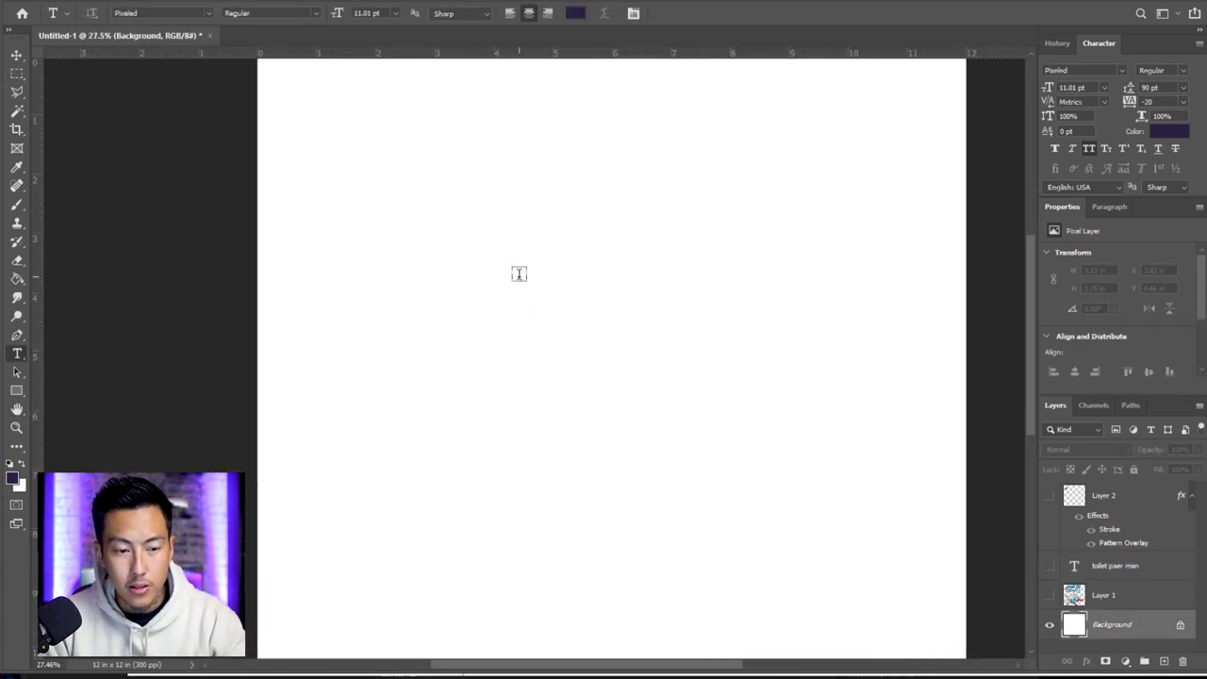
click(10, 463)
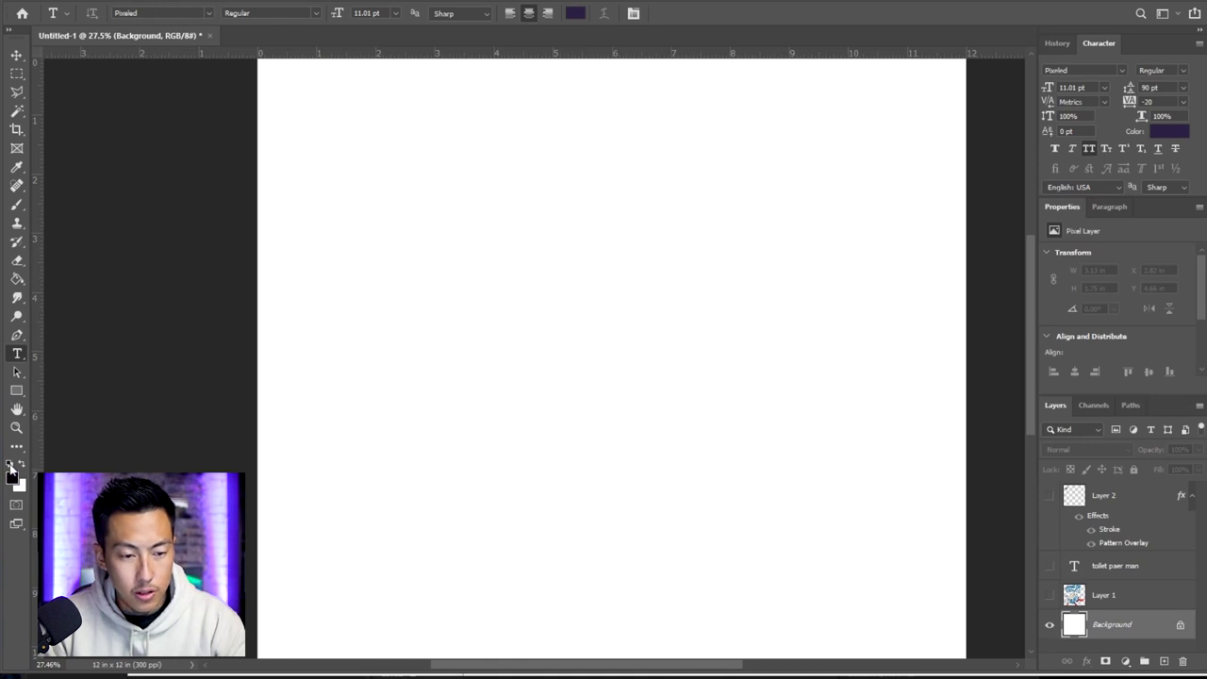
click(533, 270)
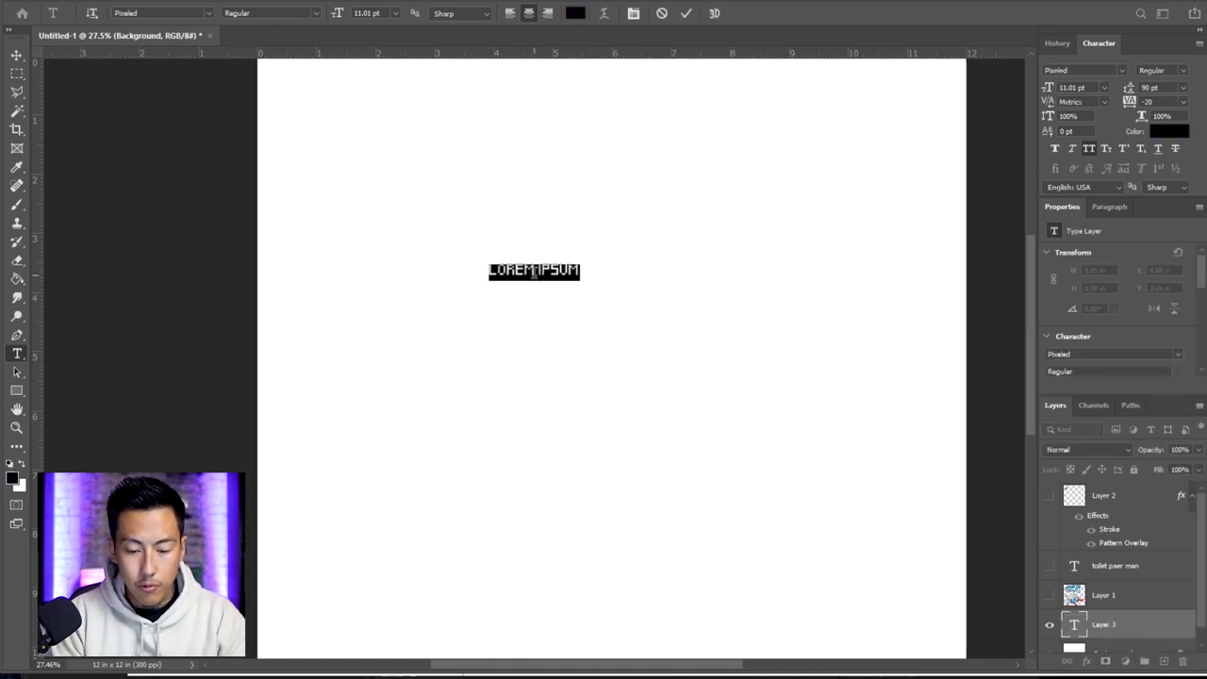
text(toilet )
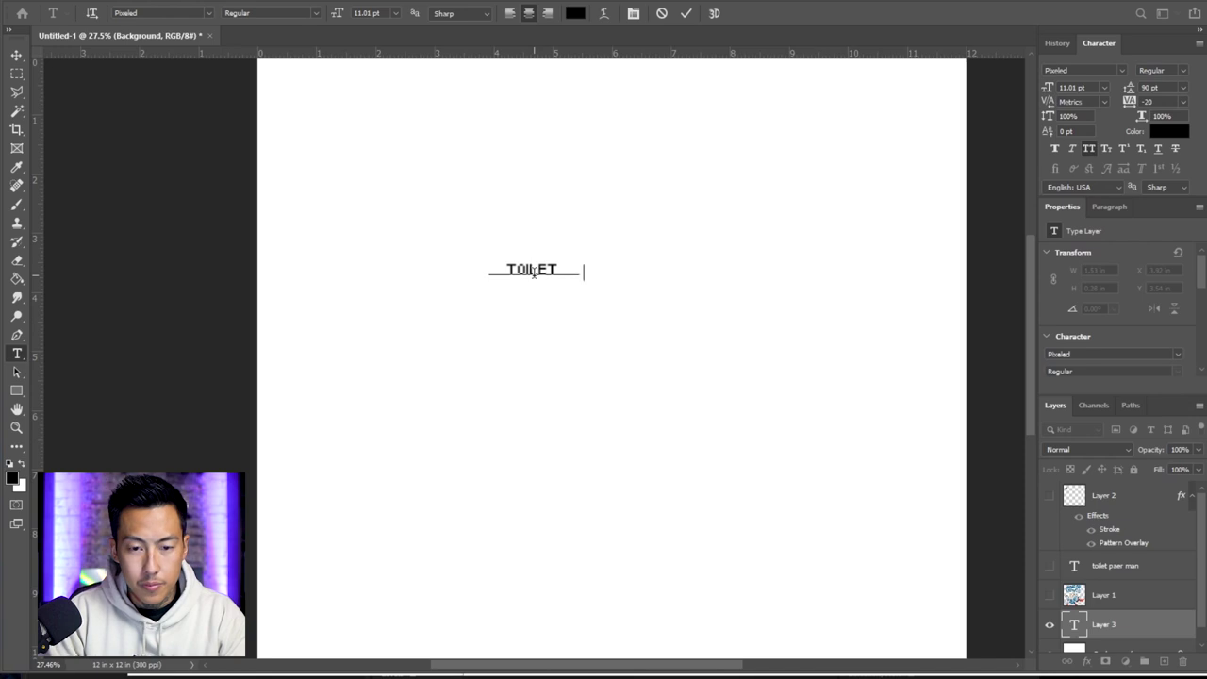
text(paper)
Enlarge the text, set it in Bebas Neue, float the Character panel, and widen tracking.
key(ctrl+a)
mouse_move(335, 13)
mouse_down()
mouse_move(433, 14)
mouse_move(368, 38)
mouse_move(345, 13)
mouse_up()
click(484, 261)
key(ctrl+a)
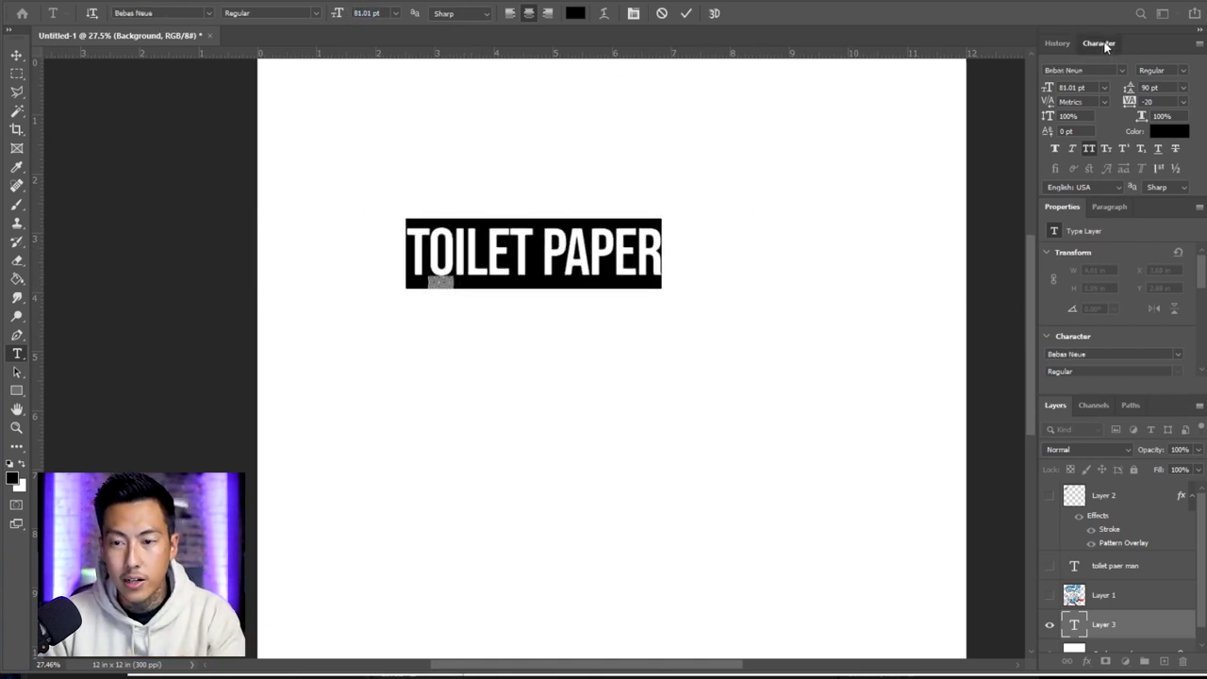
drag(1104, 47, 687, 229)
click(499, 242)
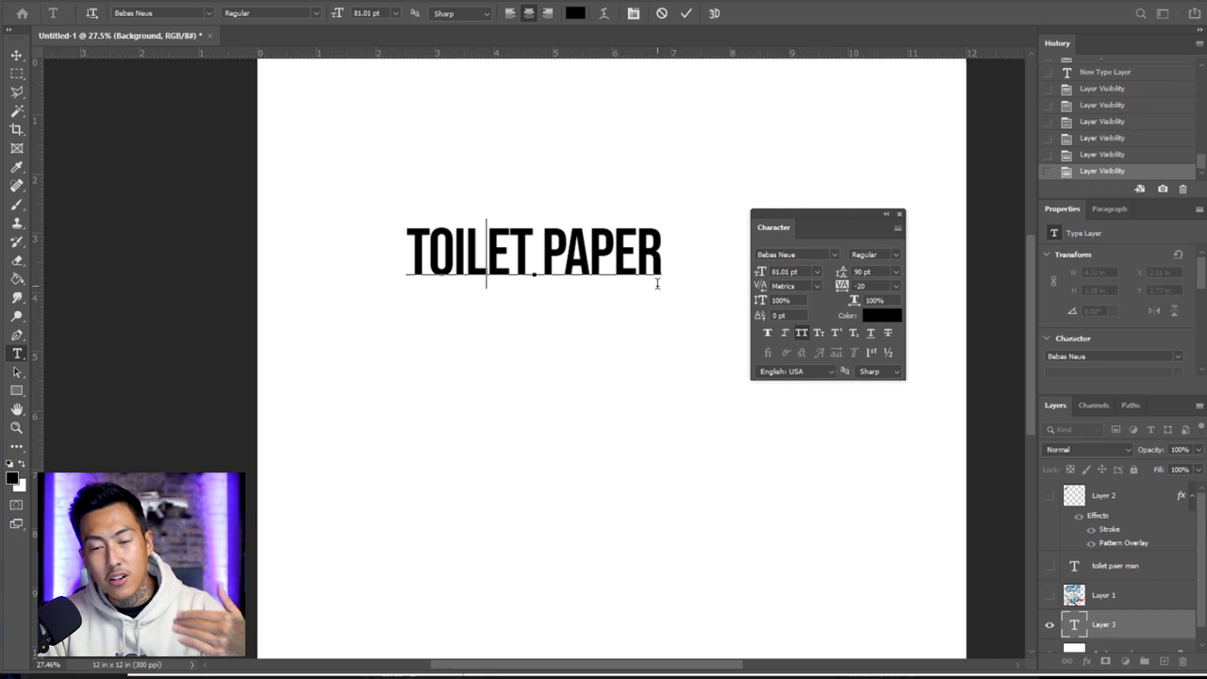
key(ctrl+a)
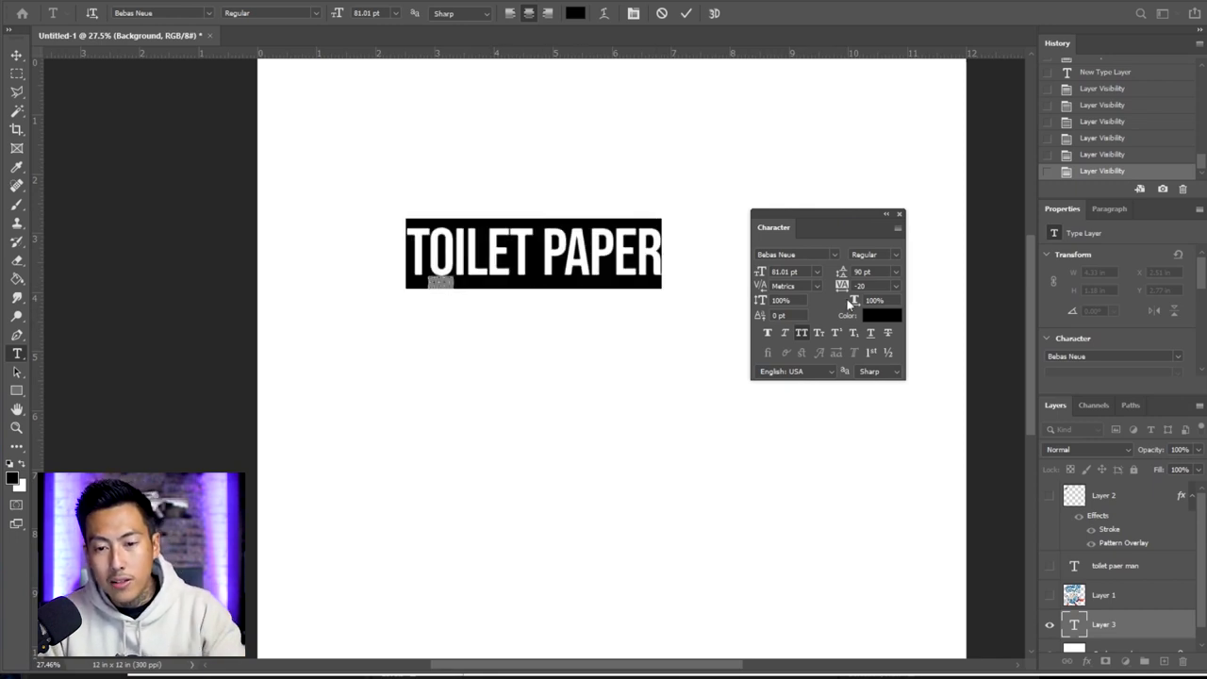
drag(842, 286, 858, 289)
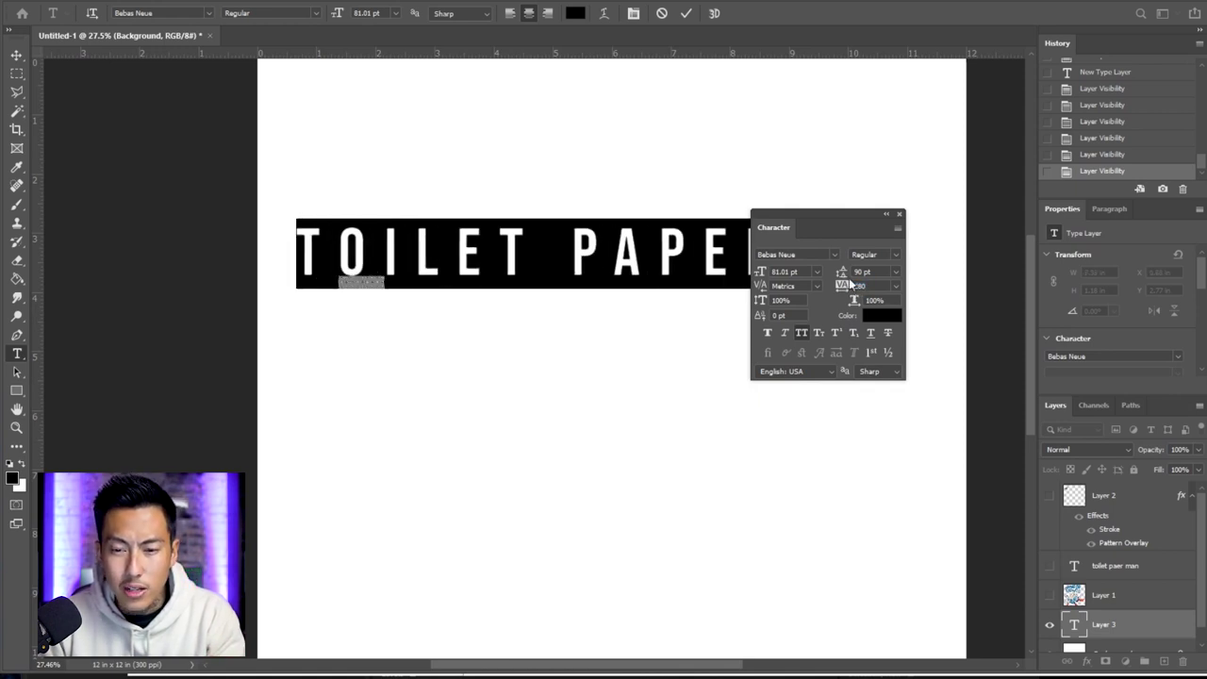
Break the text before PAPER into two lines and increase leading, size and horizontal scale to 200%.
click(560, 267)
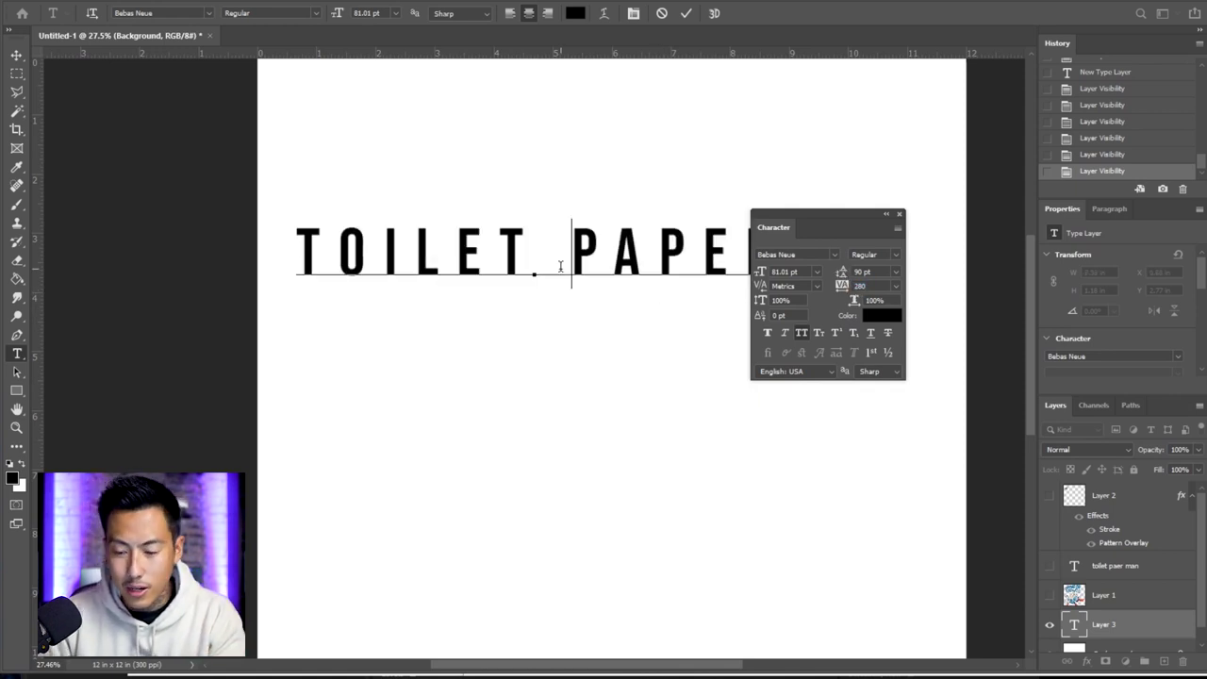
key(Left)
key(Return)
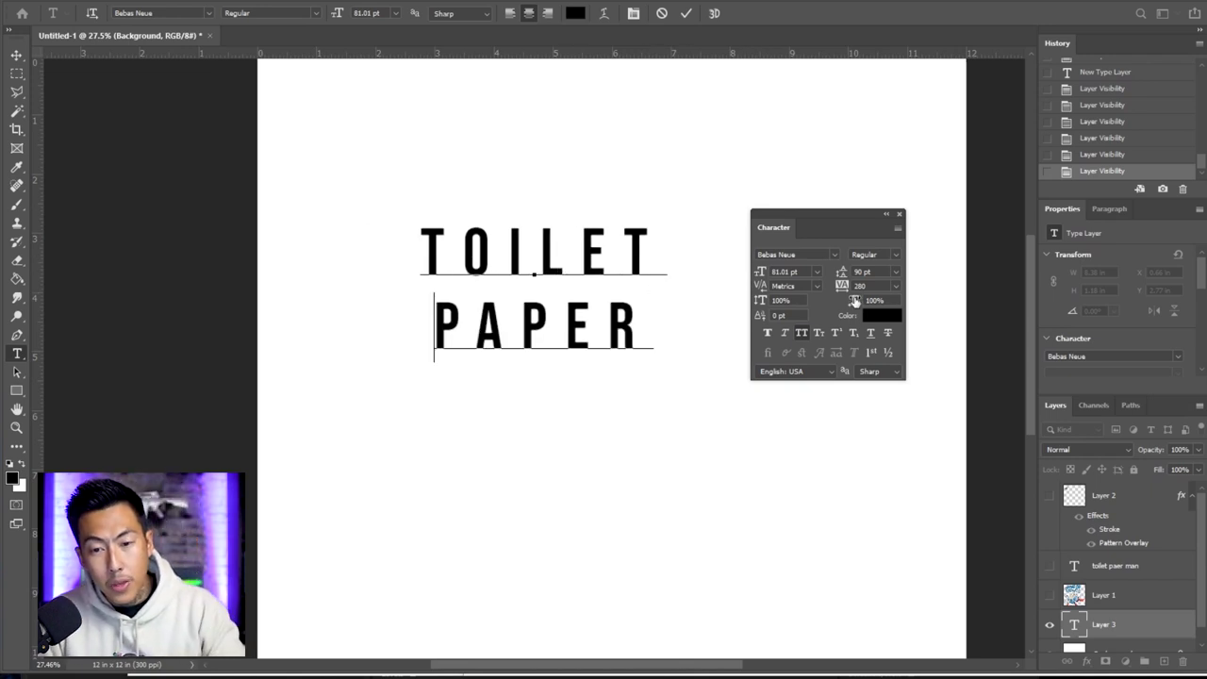
key(ctrl+a)
drag(843, 274, 850, 273)
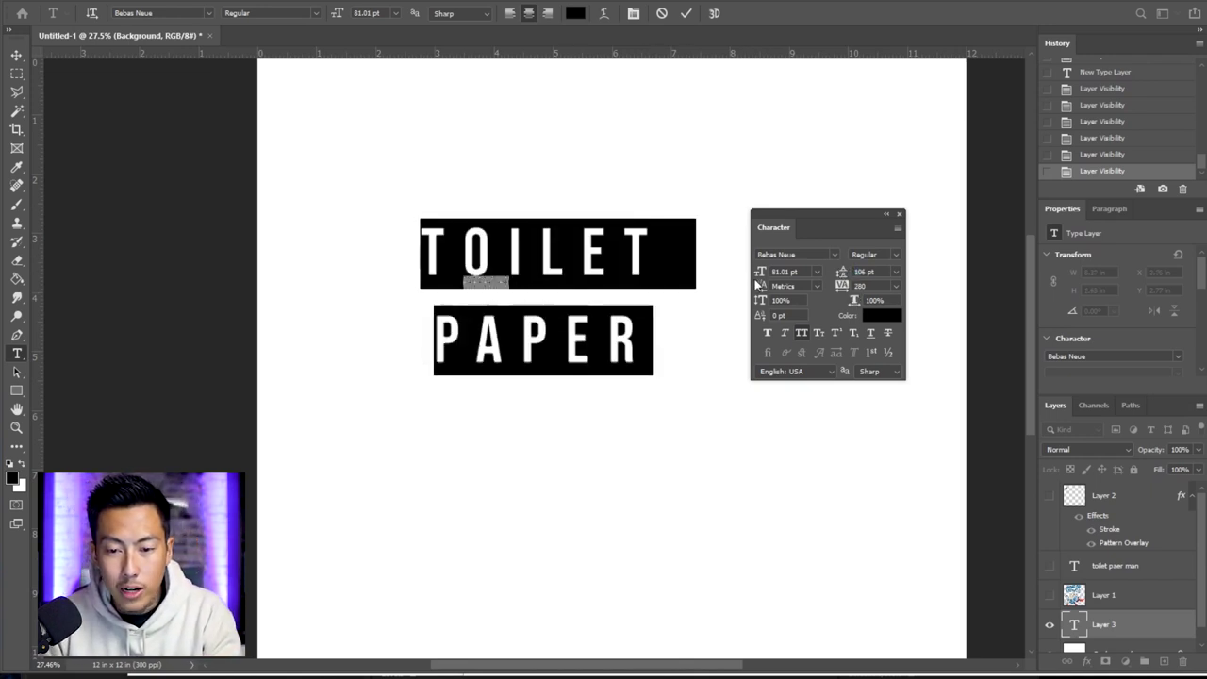
drag(760, 272, 847, 271)
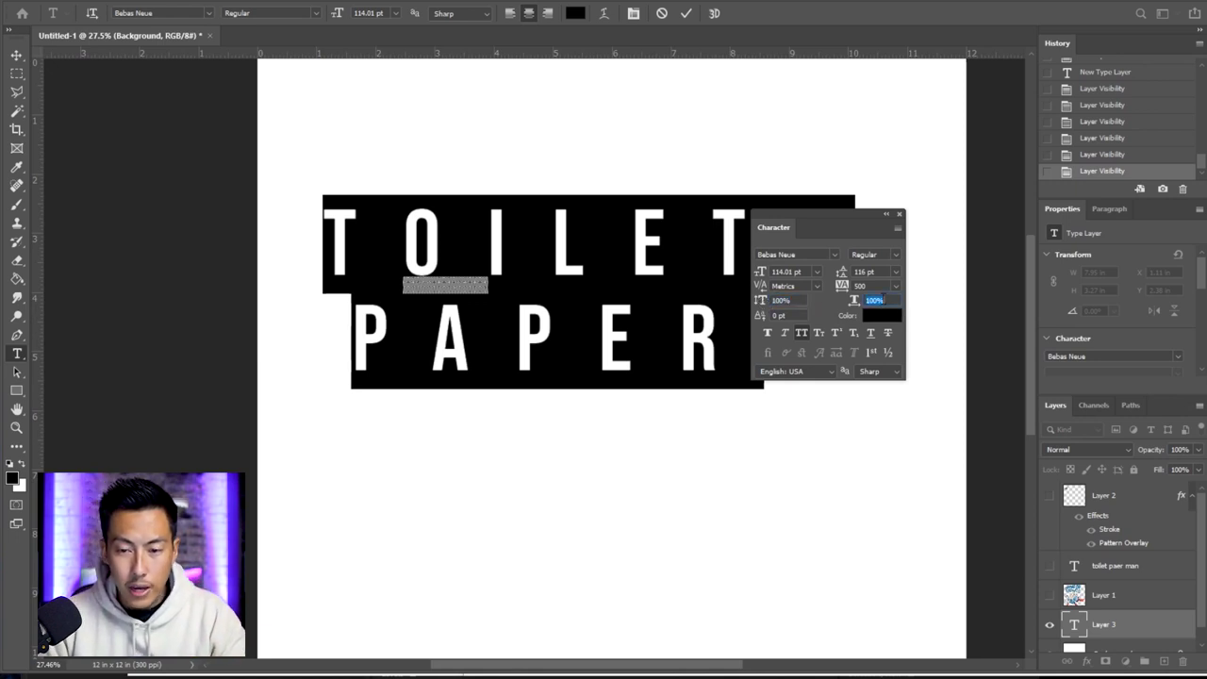
text(200)
key(Return)
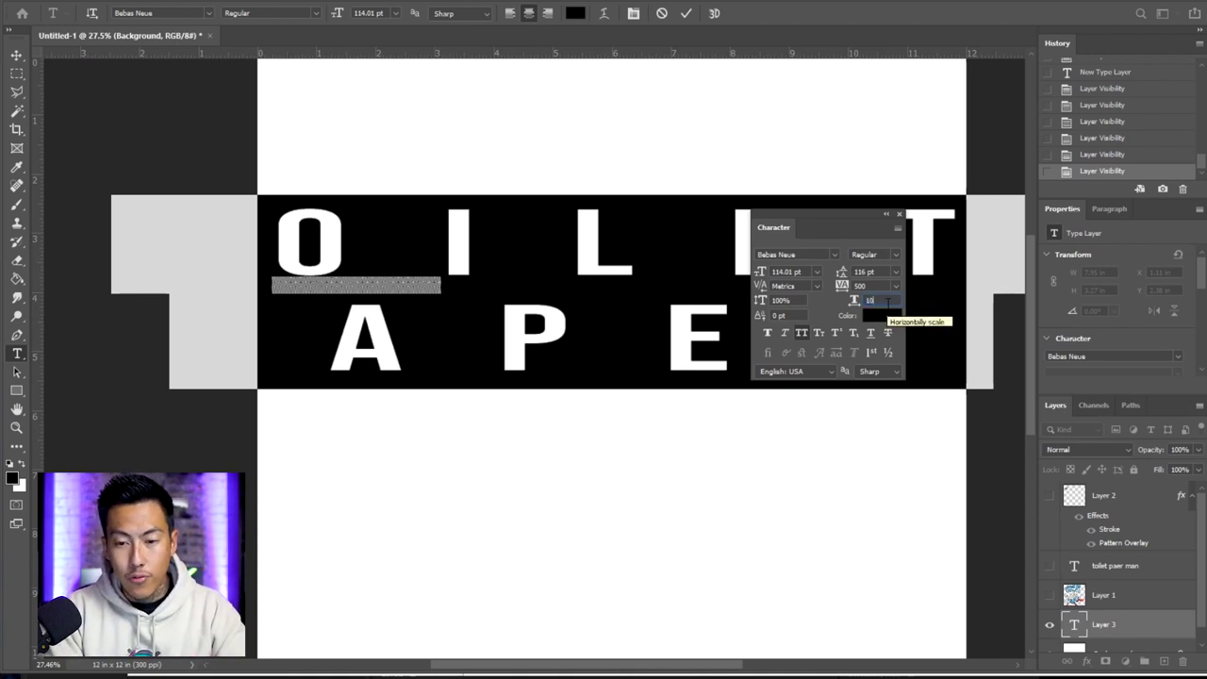
Reset horizontal scale to 100% and tracking to 0, and rejoin PAPER onto one line.
text(0)
key(Return)
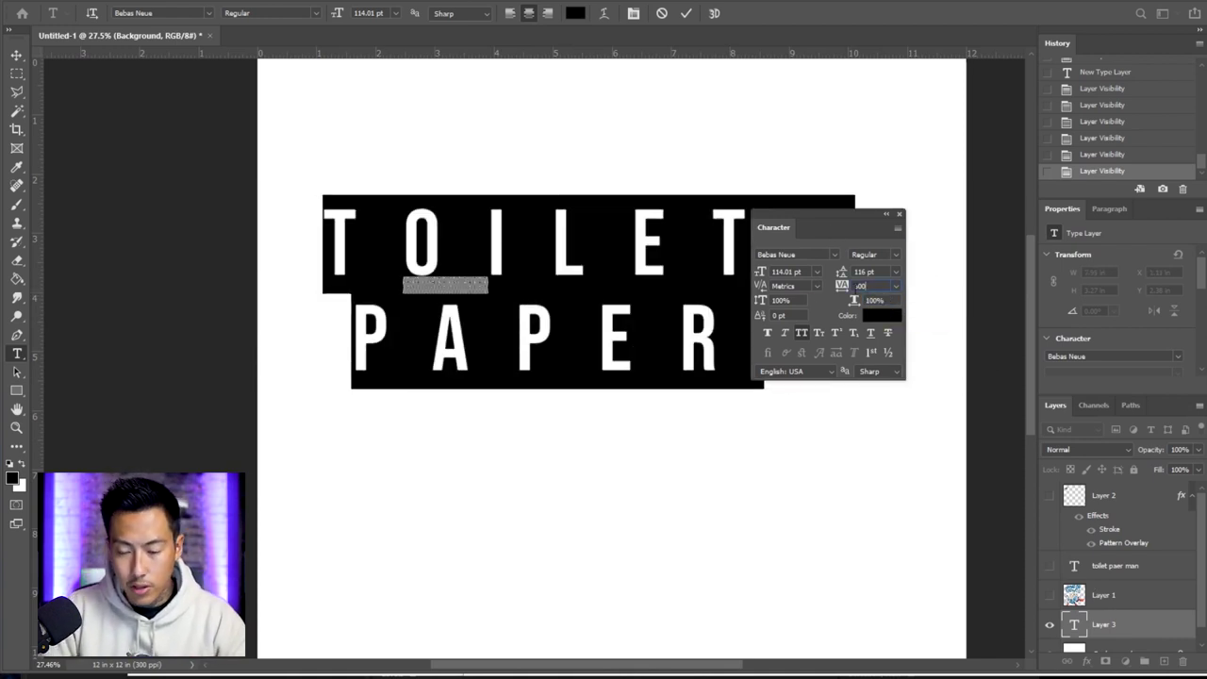
double_click(859, 286)
text(0)
key(Return)
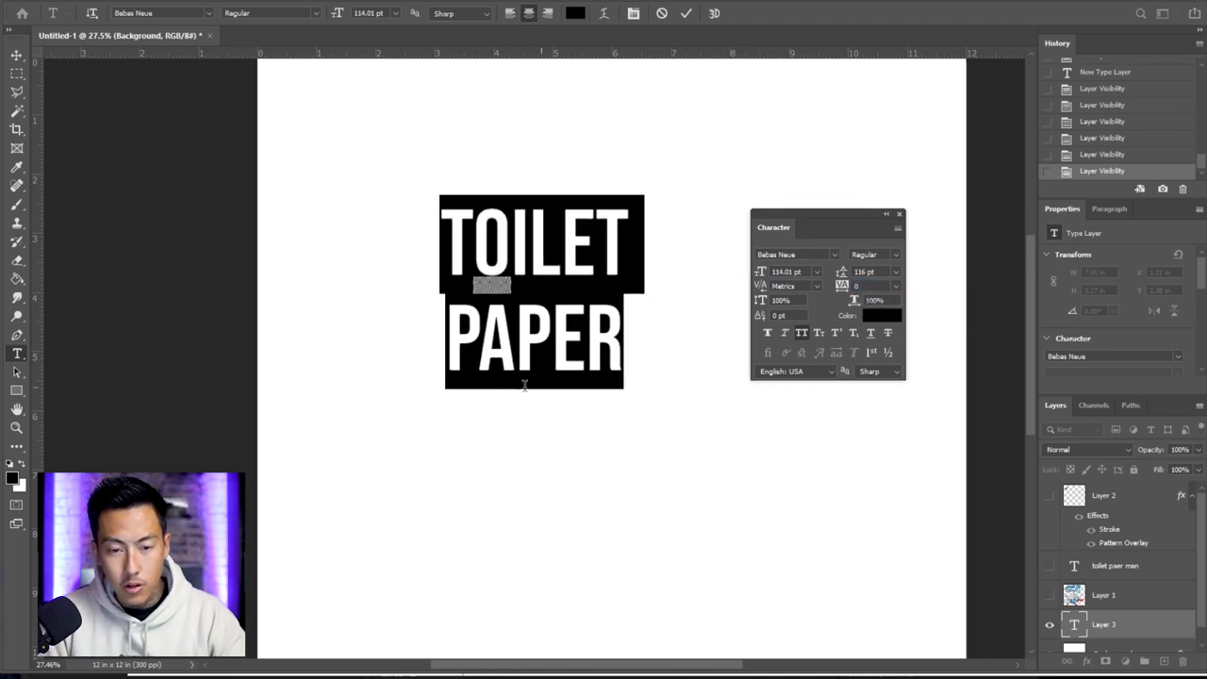
click(447, 347)
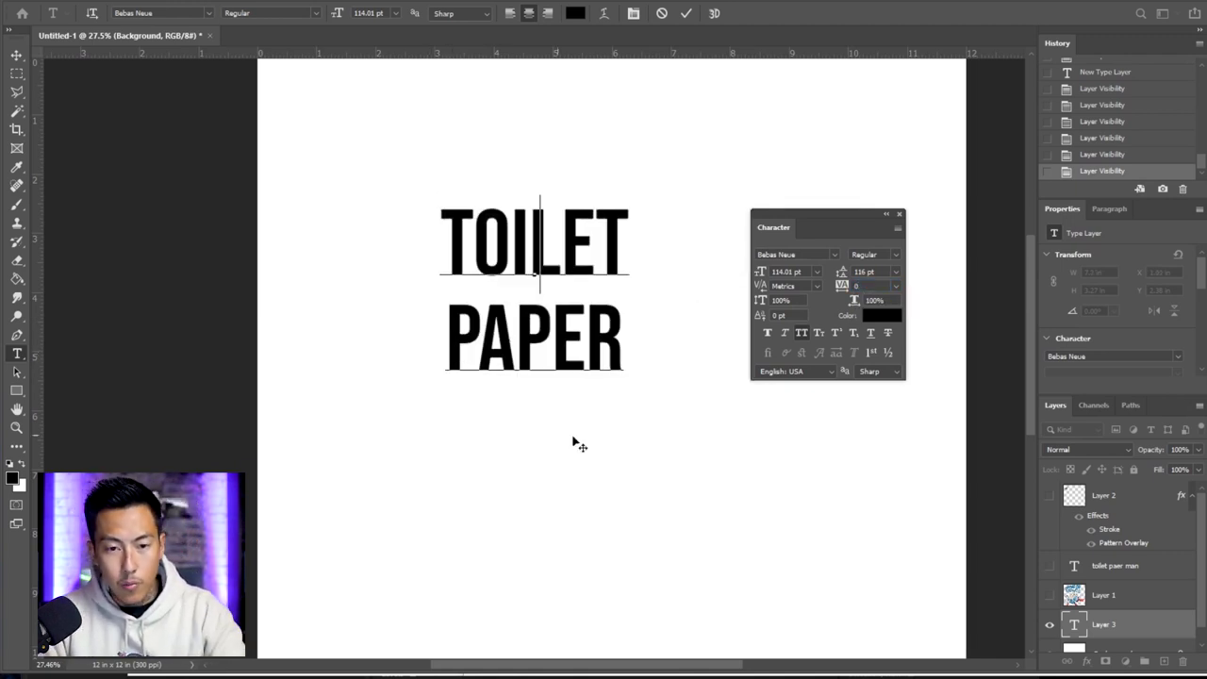
key(BackSpace)
Apply an Arc warp with a gentle +20% bend to the TOILET PAPER text and commit it.
key(ctrl+a)
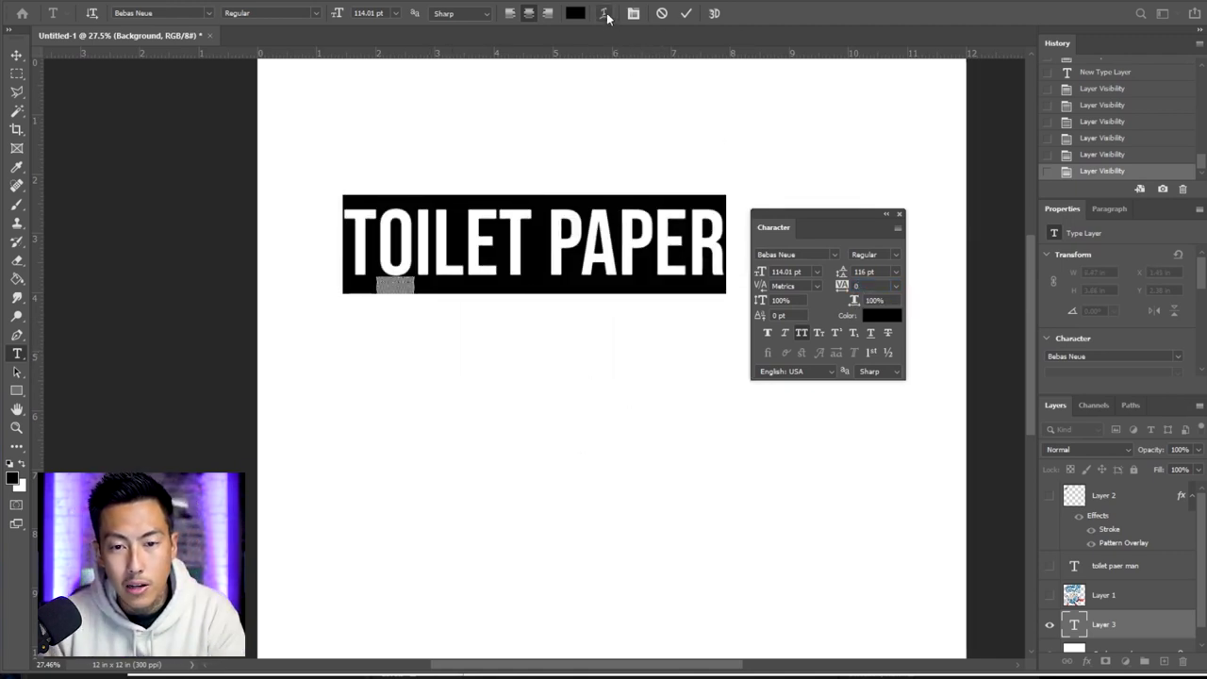
click(604, 14)
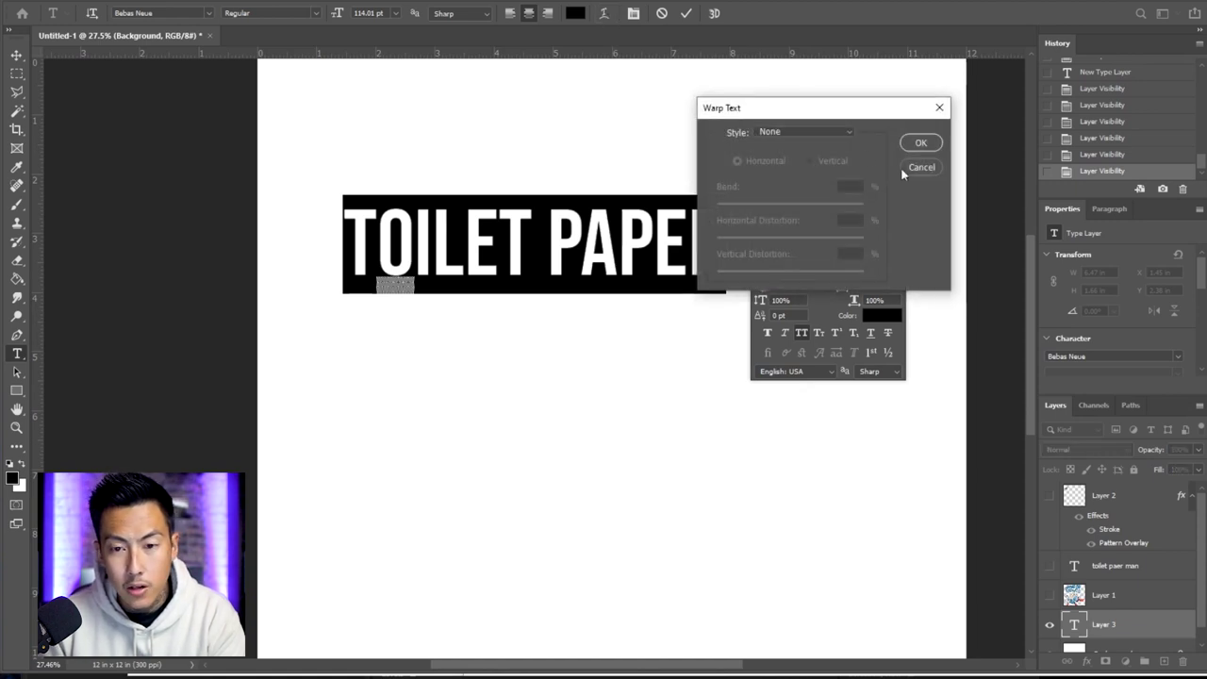
drag(803, 111, 732, 65)
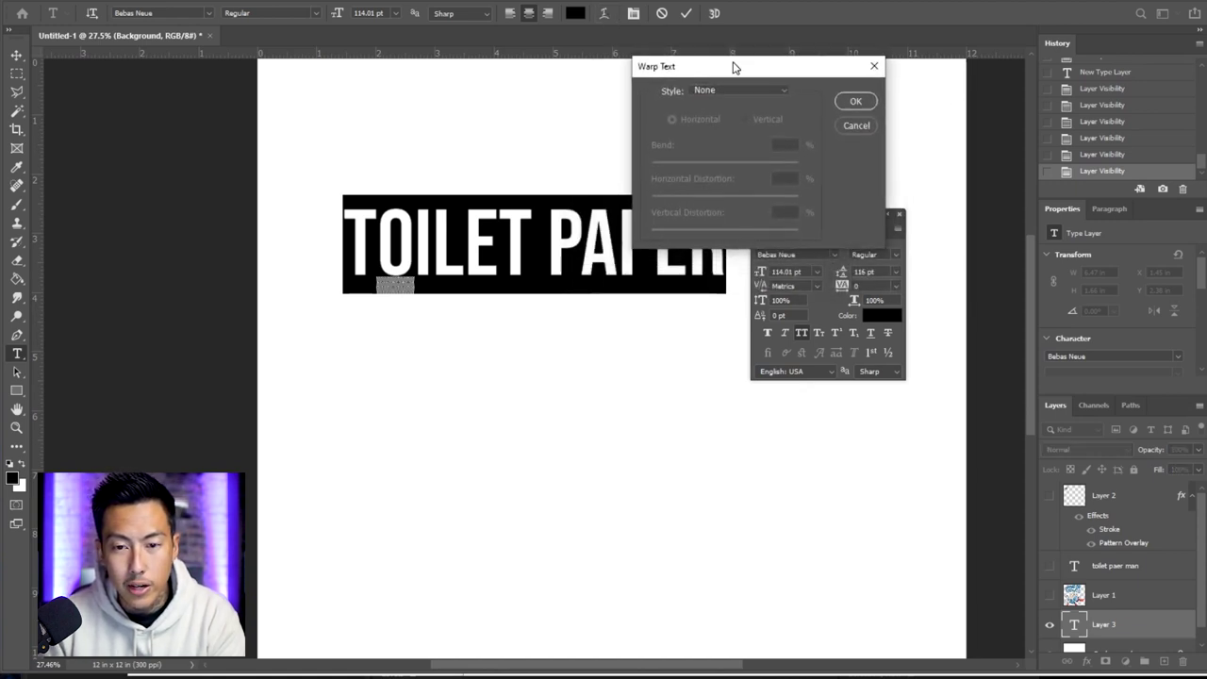
click(738, 90)
click(722, 131)
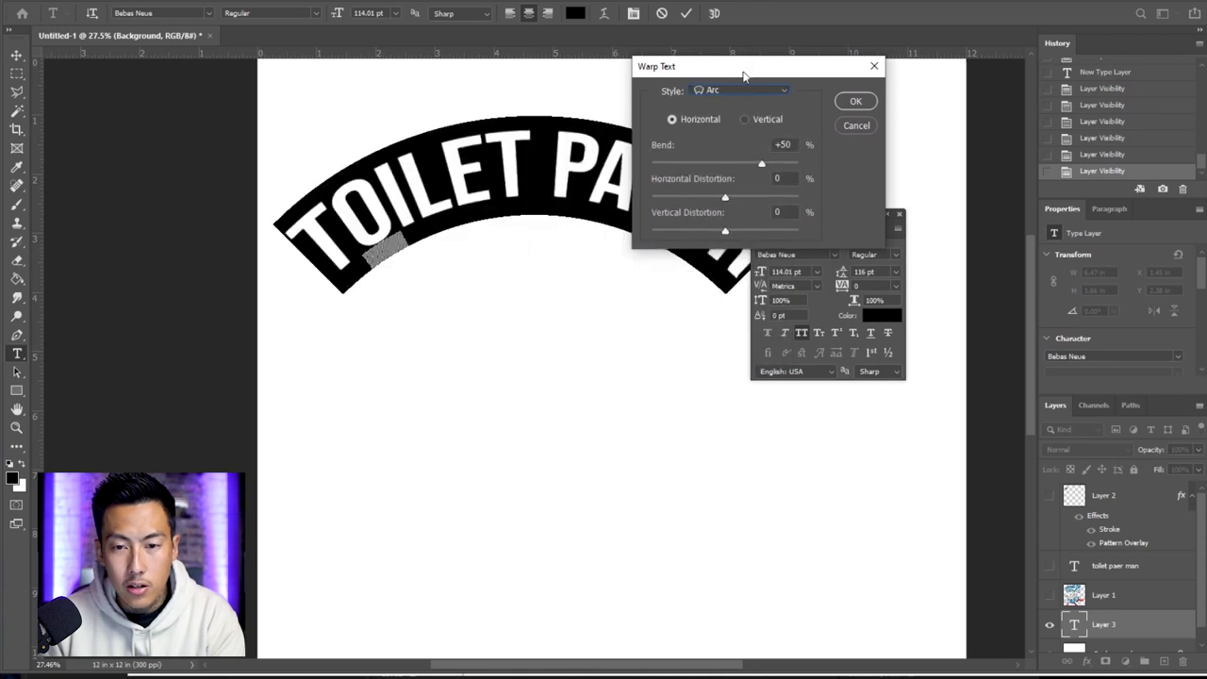
drag(759, 68, 917, 34)
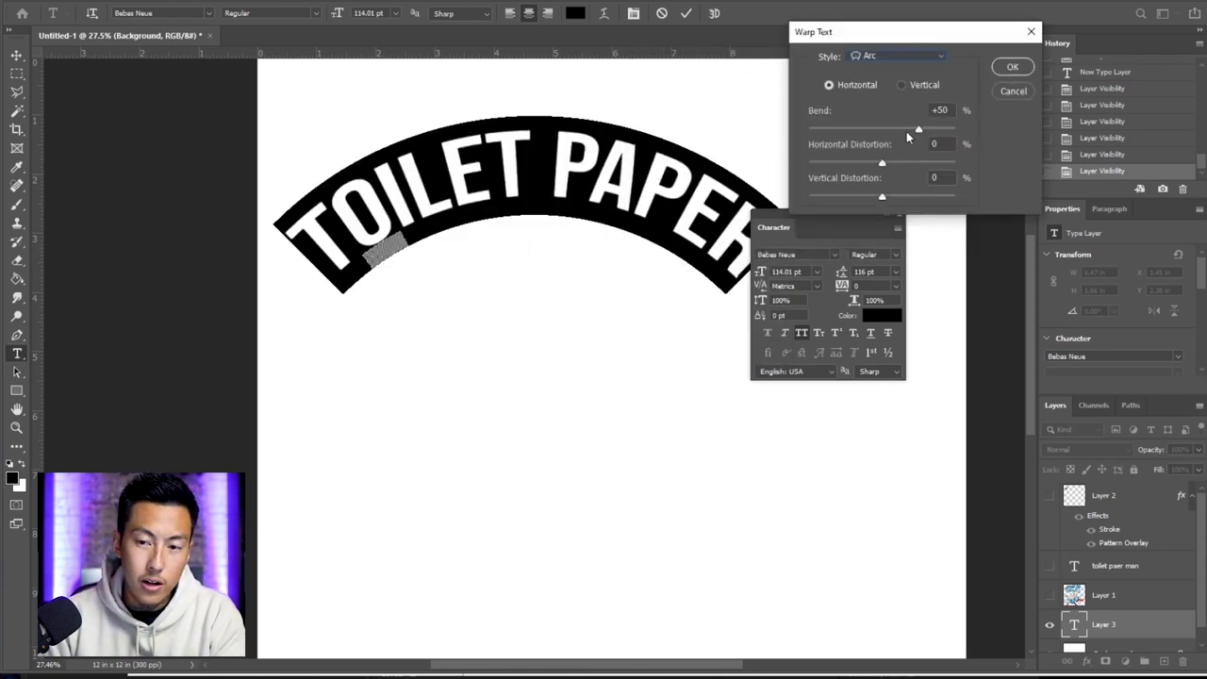
drag(907, 130, 898, 133)
key(Return)
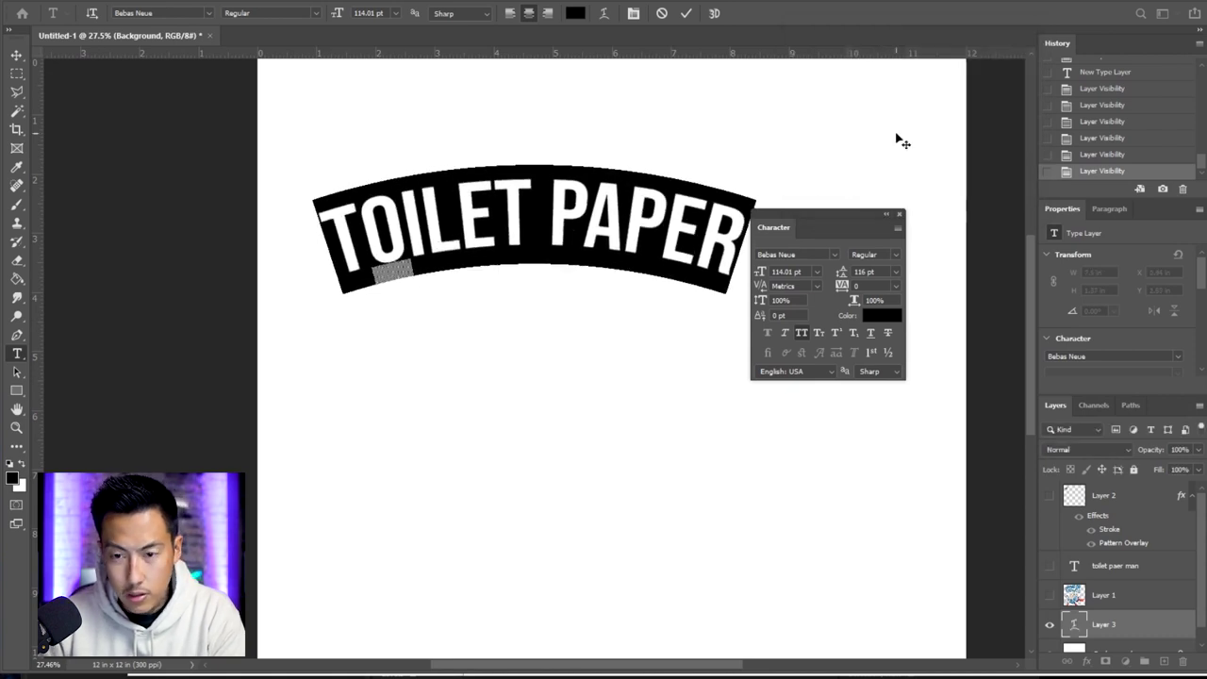
click(510, 251)
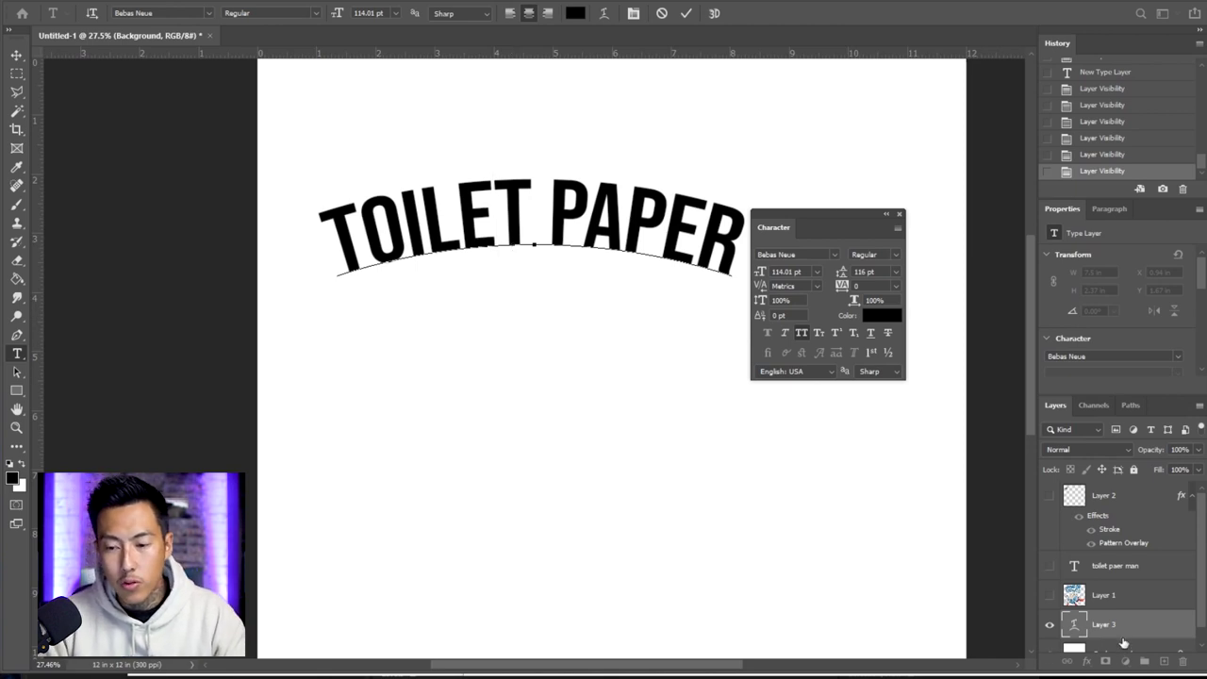
key(ctrl+Return)
Duplicate the TOILET PAPER text below the original and switch the copy's font to Impact.
key(v)
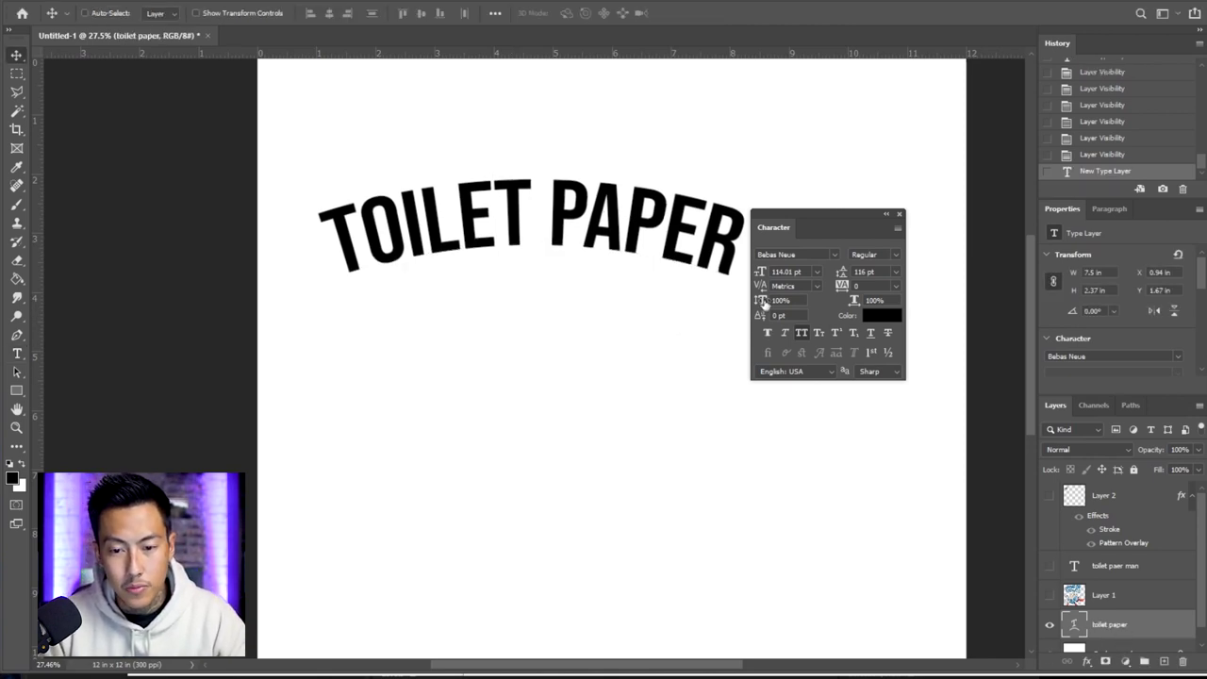
drag(509, 208, 544, 359)
key(t)
click(544, 359)
key(ctrl+a)
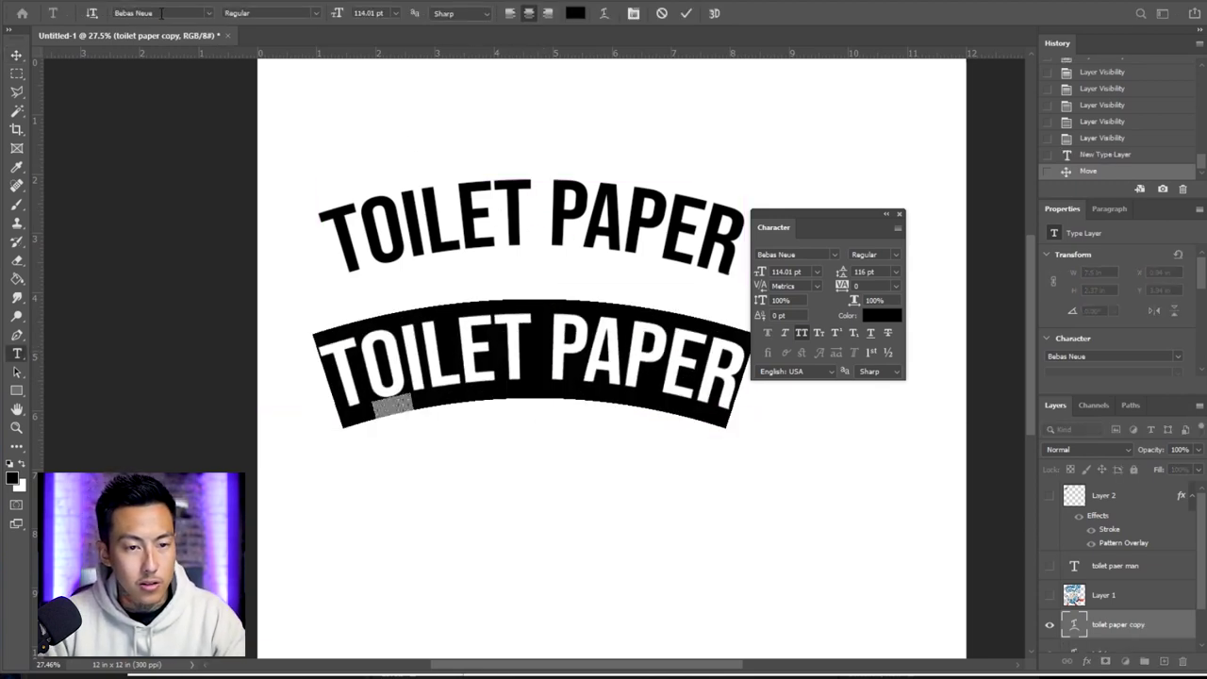
click(161, 16)
click(160, 16)
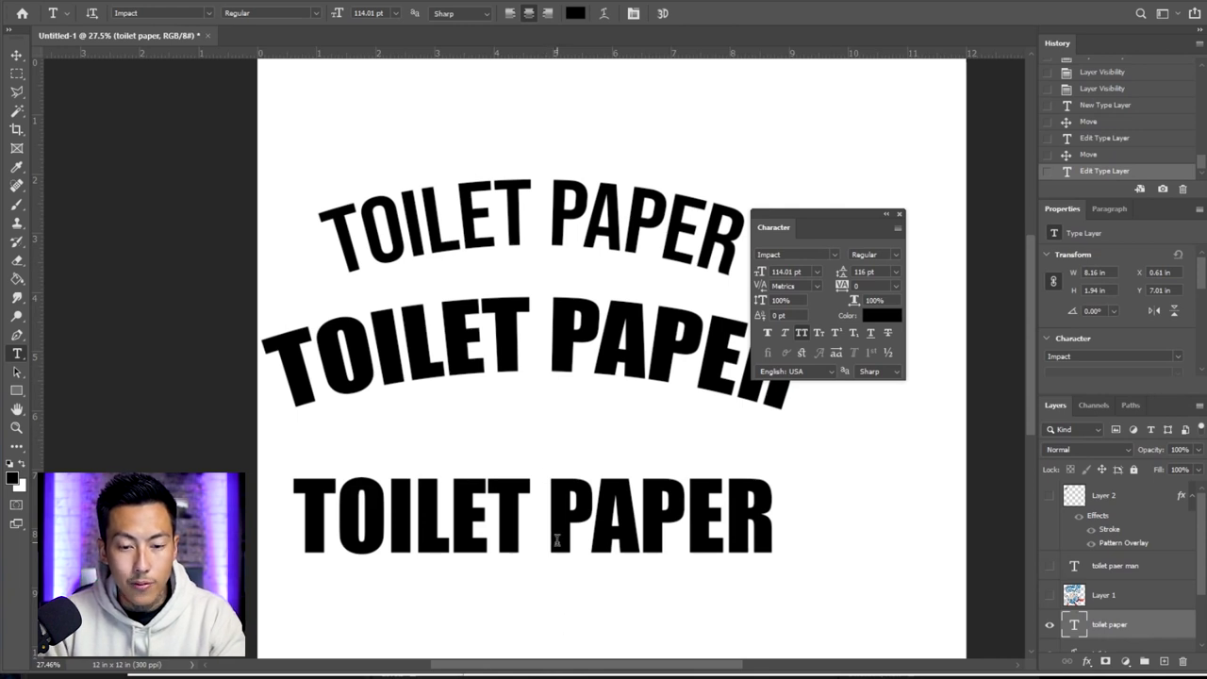
Steepen the middle text's Arc warp to +61% bend and move it lower on the canvas.
click(443, 377)
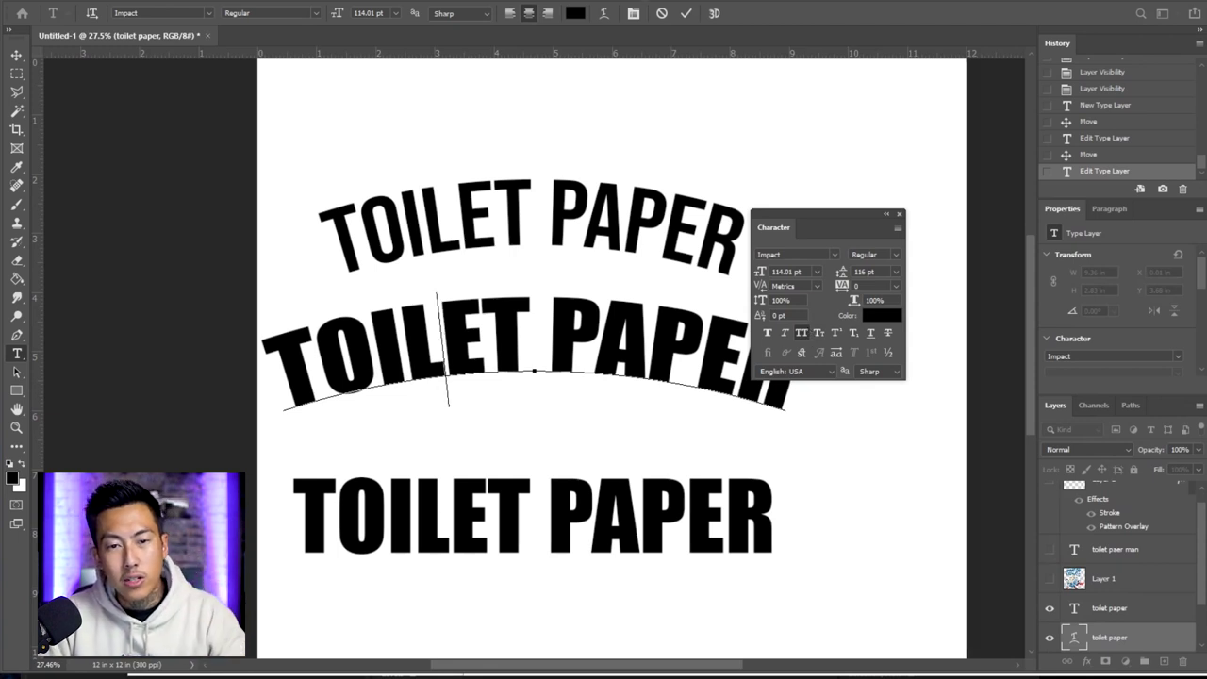
key(ctrl+a)
click(604, 14)
drag(919, 127, 926, 130)
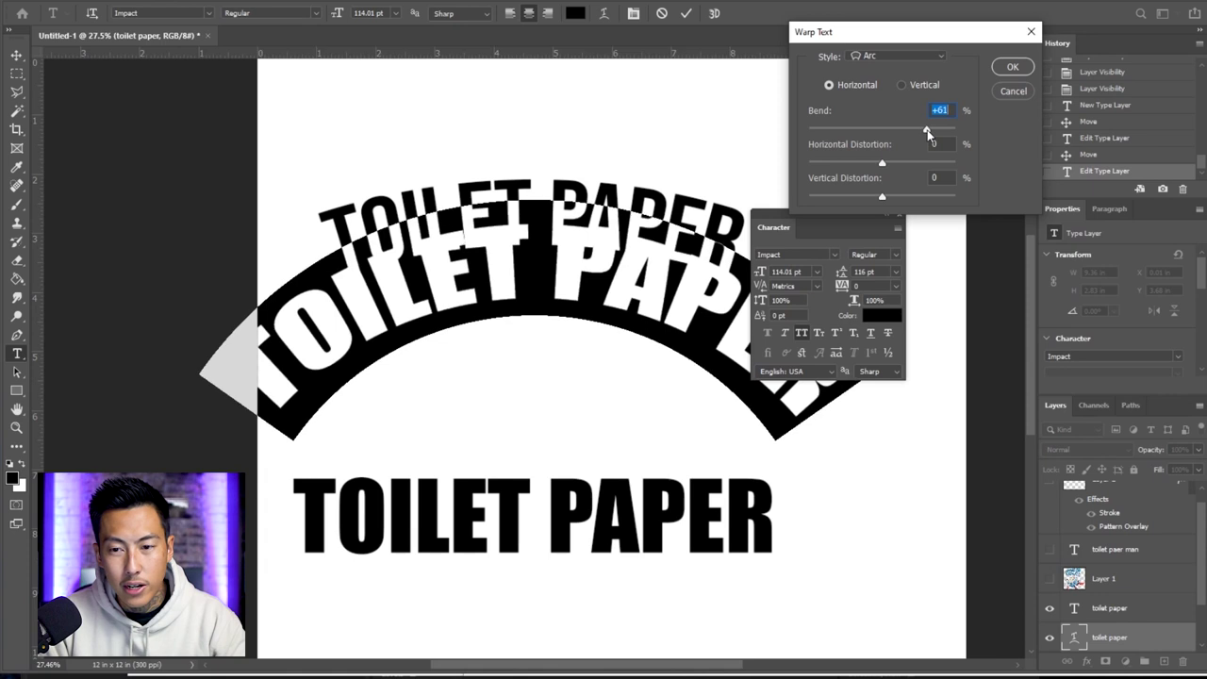
click(1001, 71)
key(ctrl+Return)
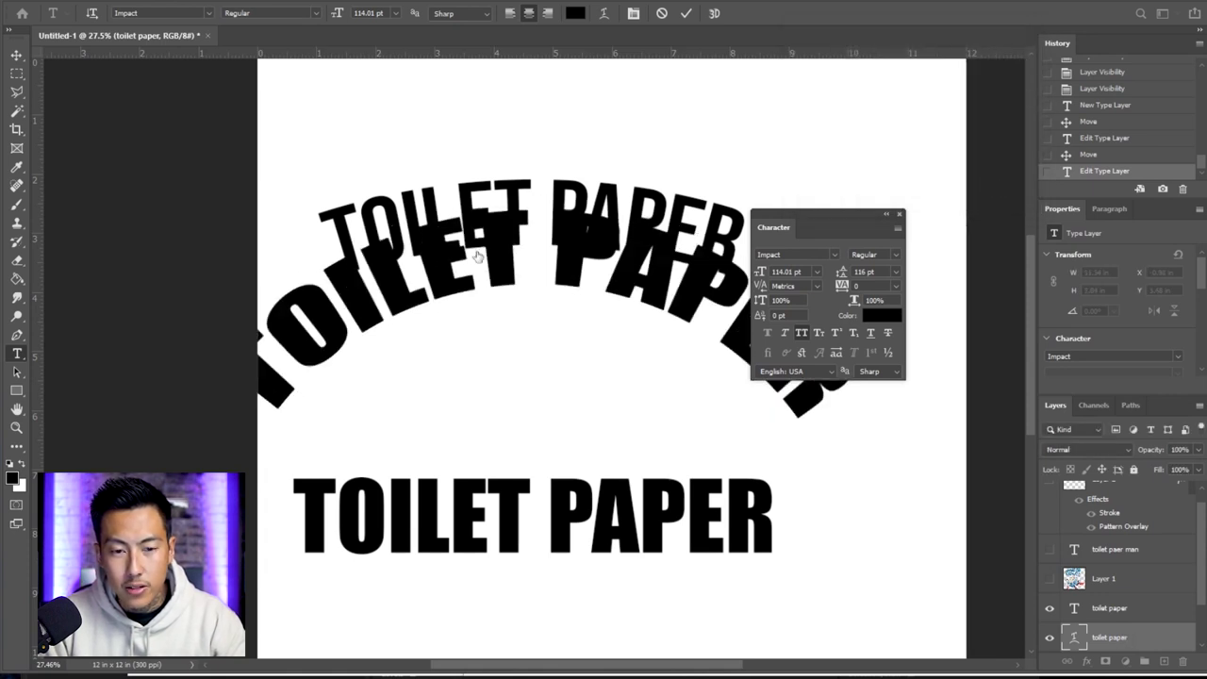
key(v)
drag(533, 241, 548, 330)
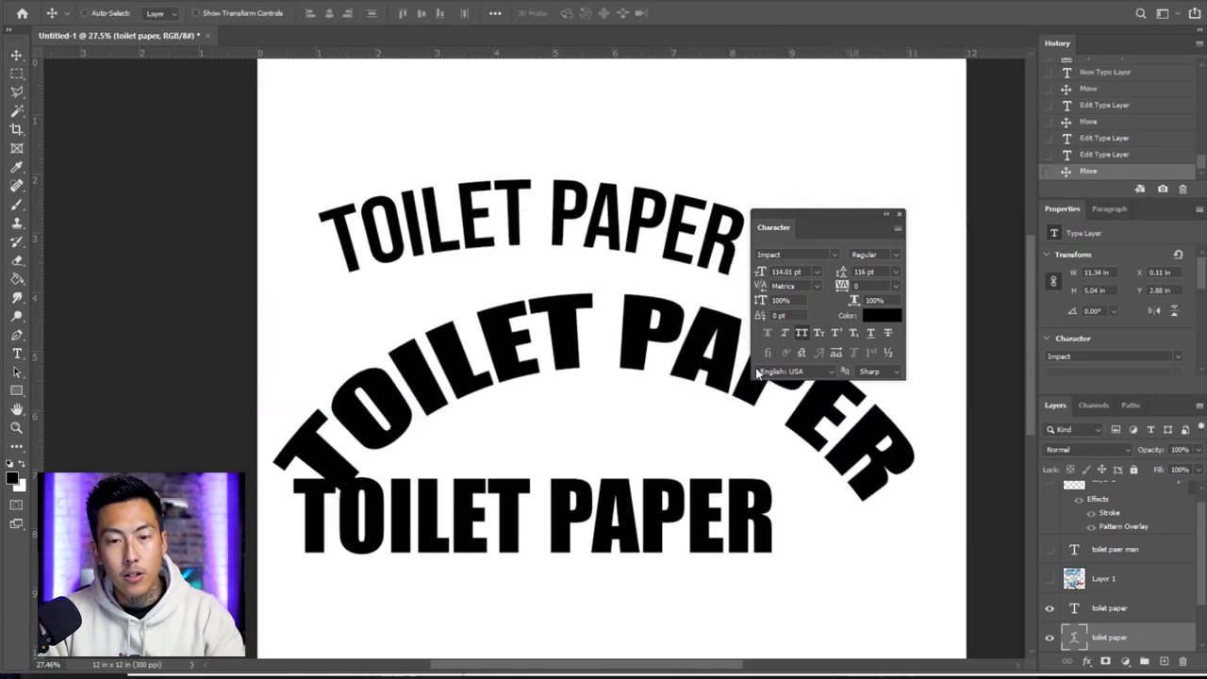
Set the arched Impact TOILET PAPER text to 150% vertical scale and commit the edit.
double_click(654, 346)
key(ctrl+a)
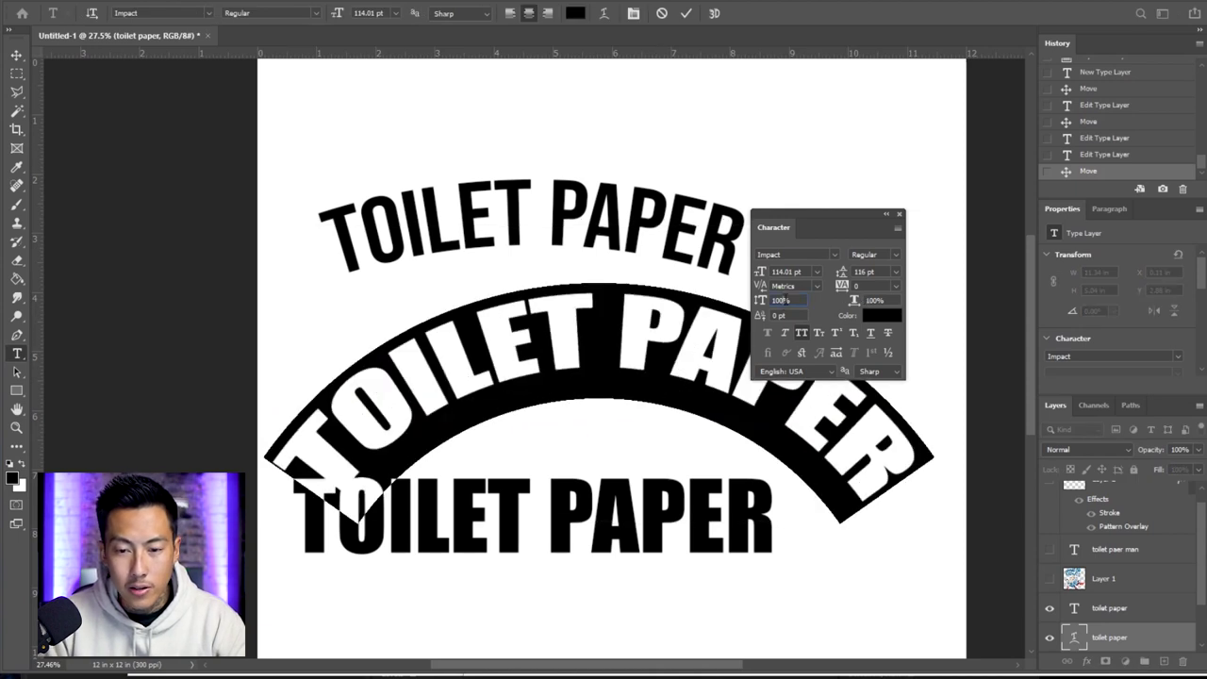
key(Return)
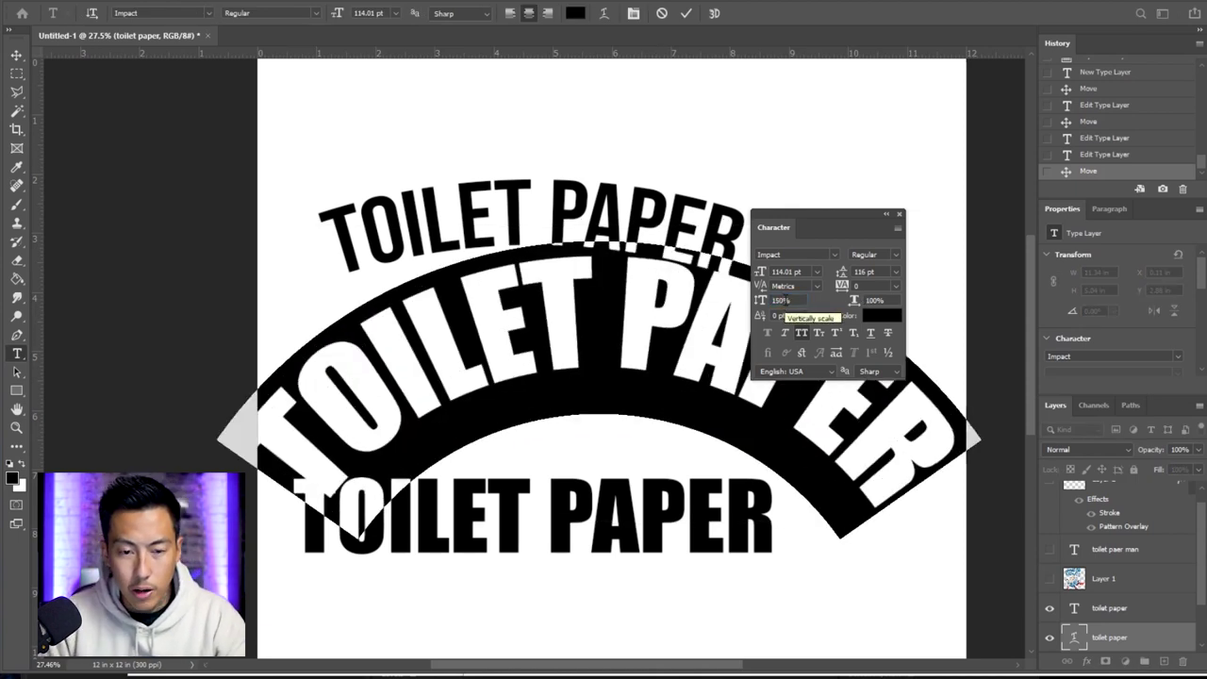
key(ctrl+Return)
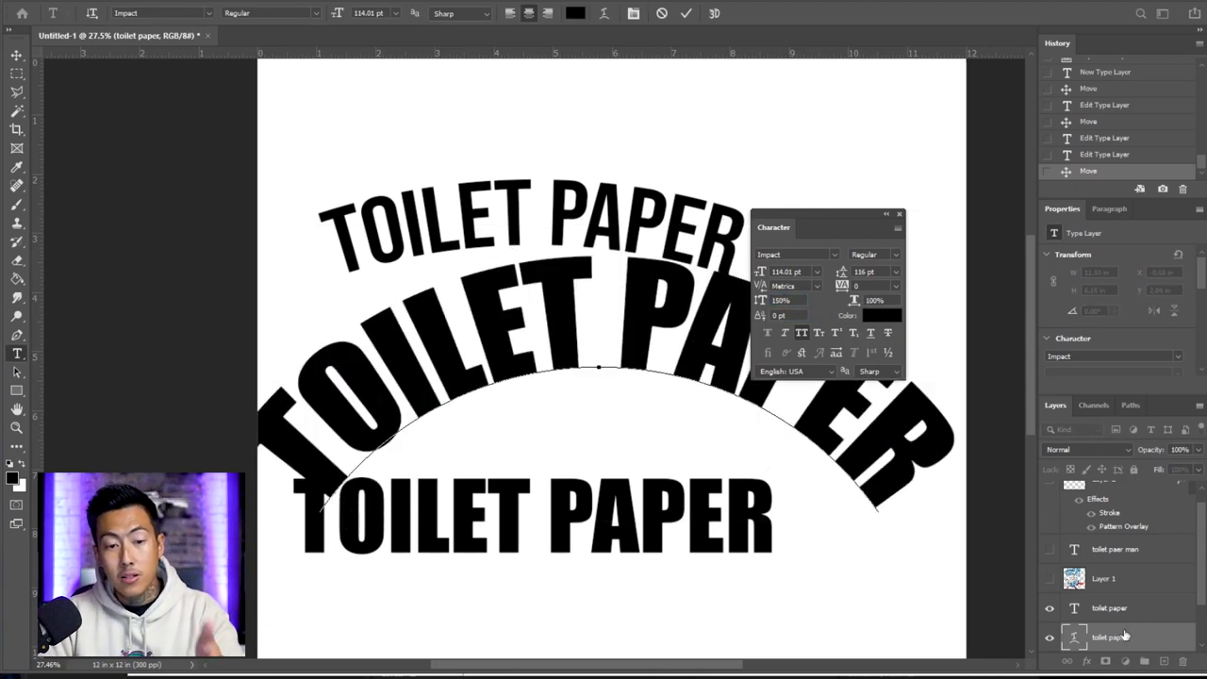
click(801, 332)
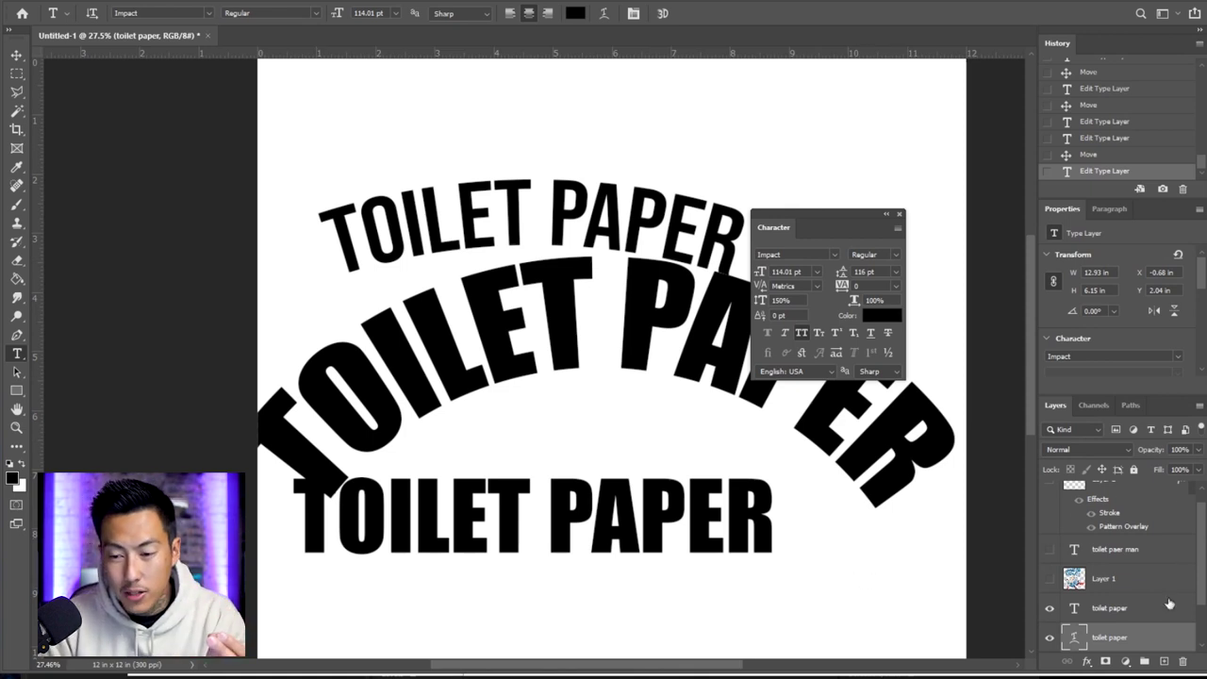
Dock the Character panel into the right-hand dock beside History.
scroll(1169, 603, up, 1)
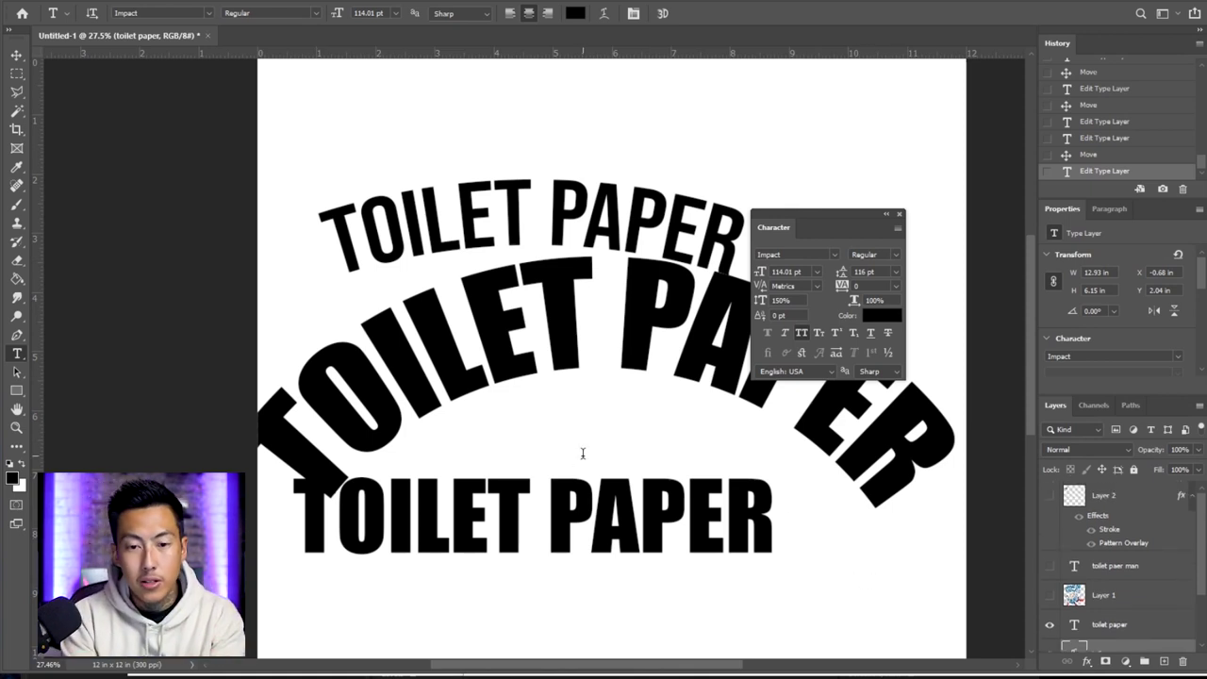
scroll(766, 532, down, 1)
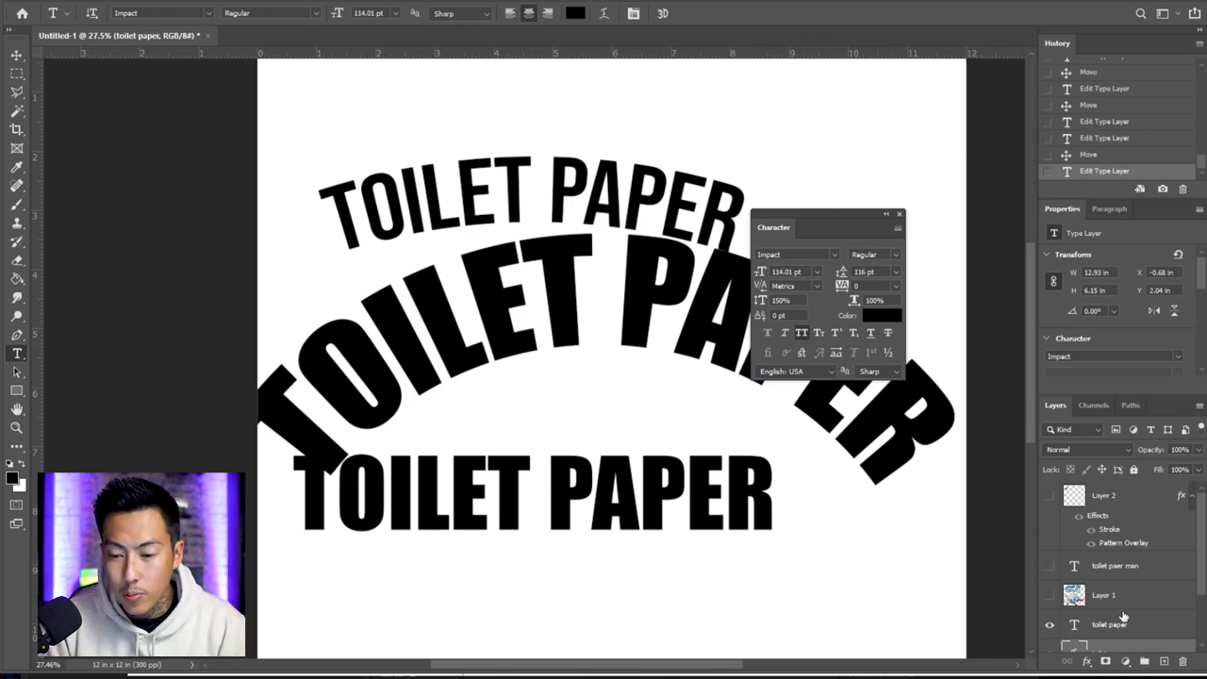
scroll(1112, 622, down, 4)
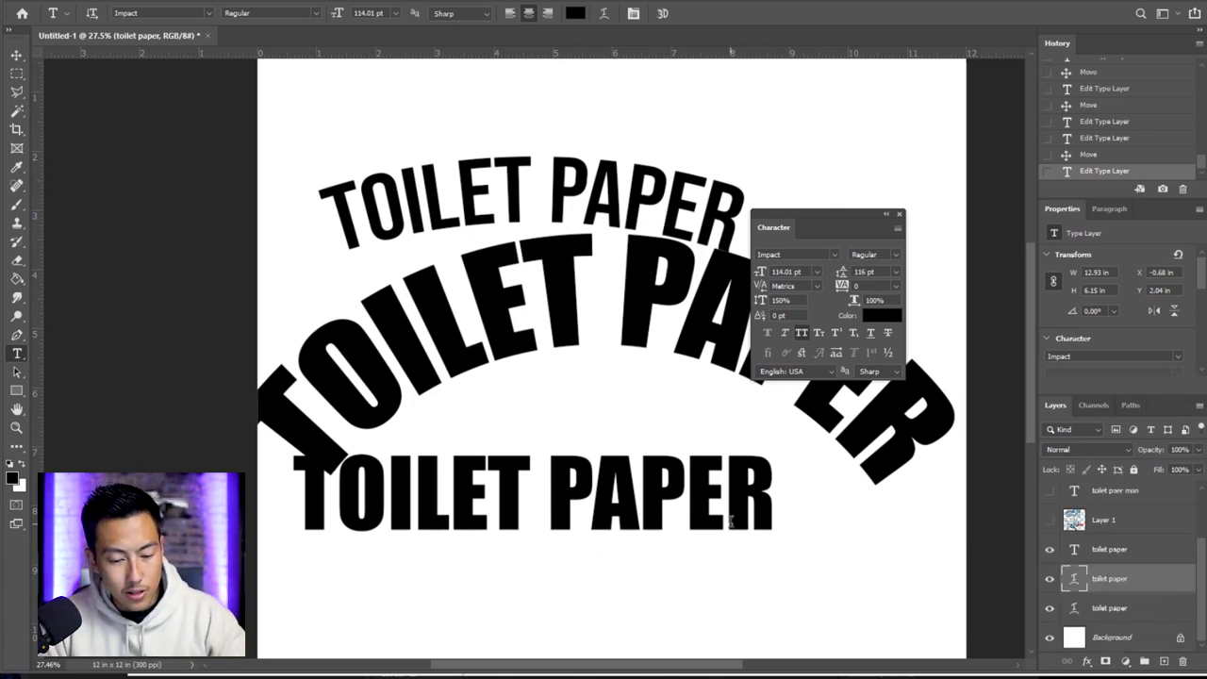
key(v)
drag(783, 225, 1098, 43)
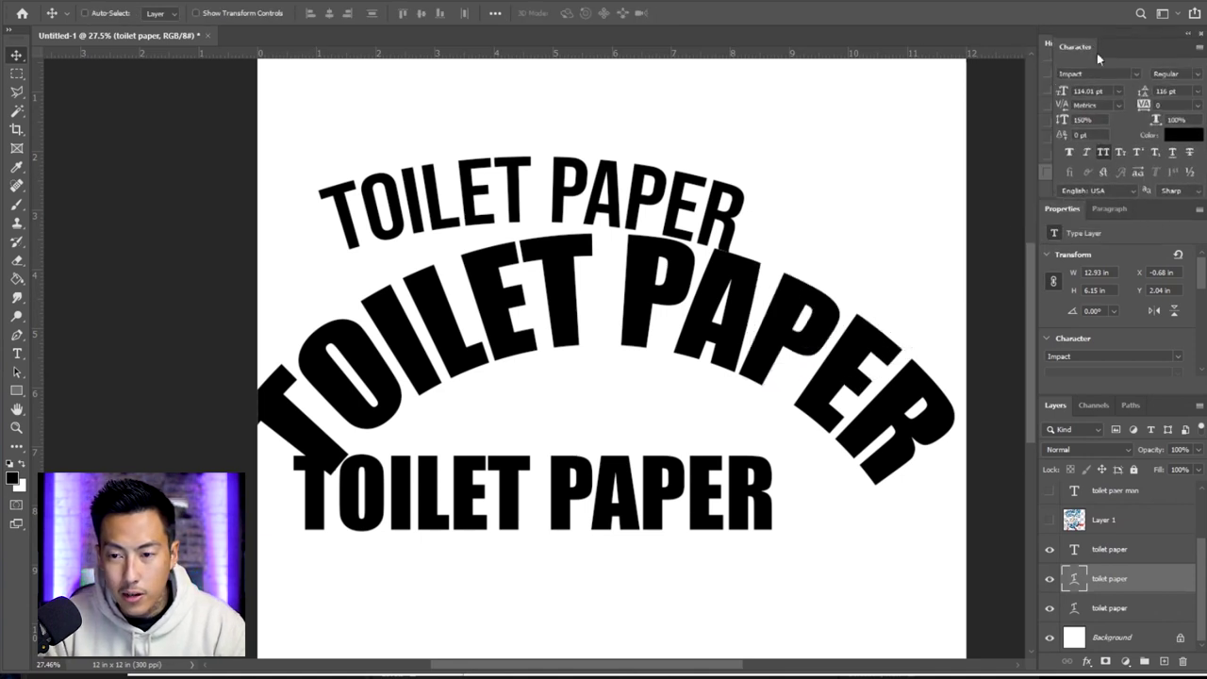
Shift the big arched TOILET PAPER right and try canvas alignments to centre it horizontally.
drag(500, 328, 458, 386)
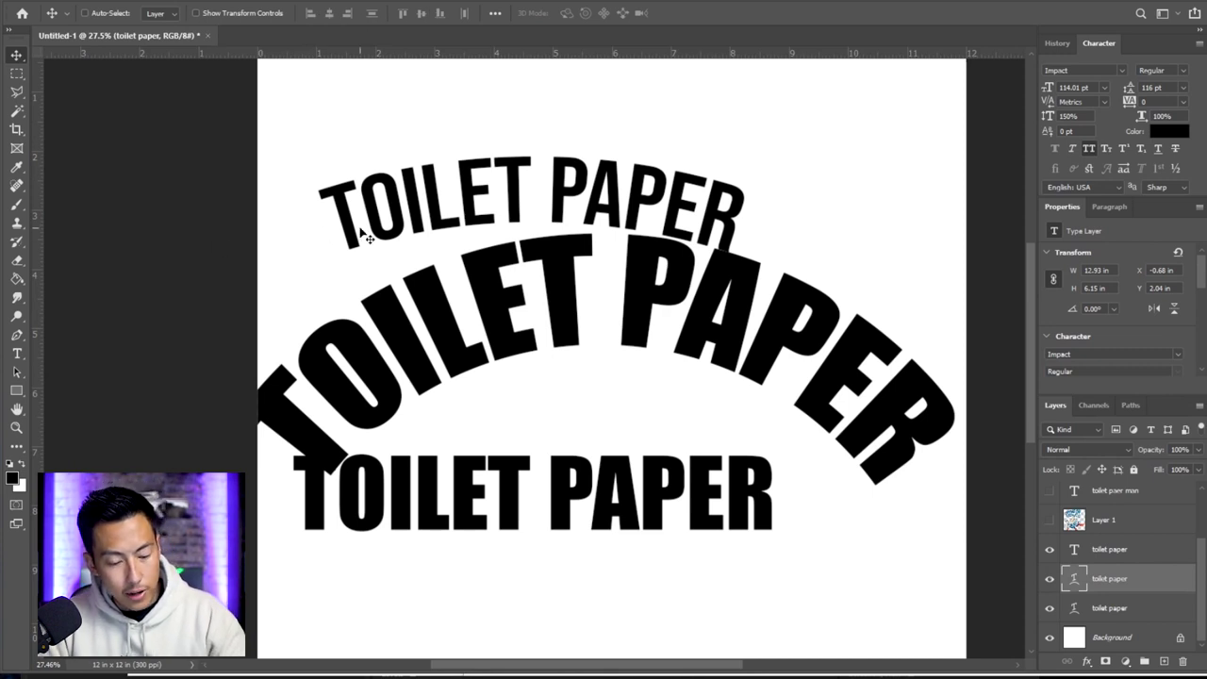
key(ctrl+a)
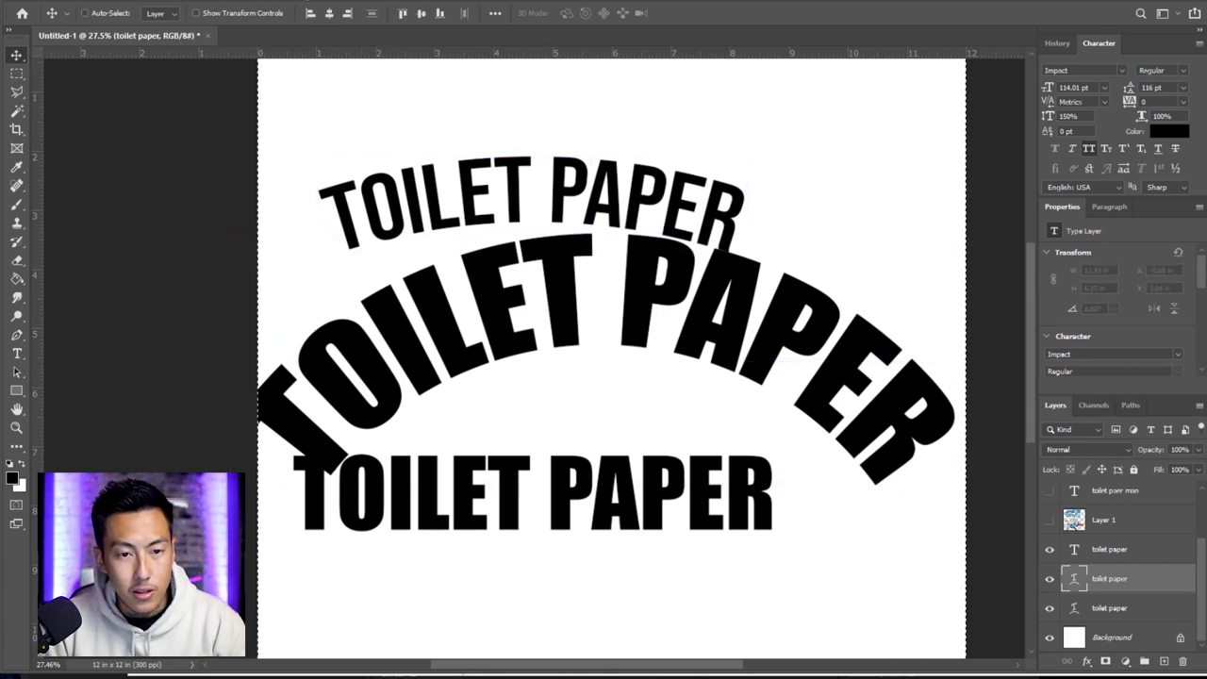
click(330, 12)
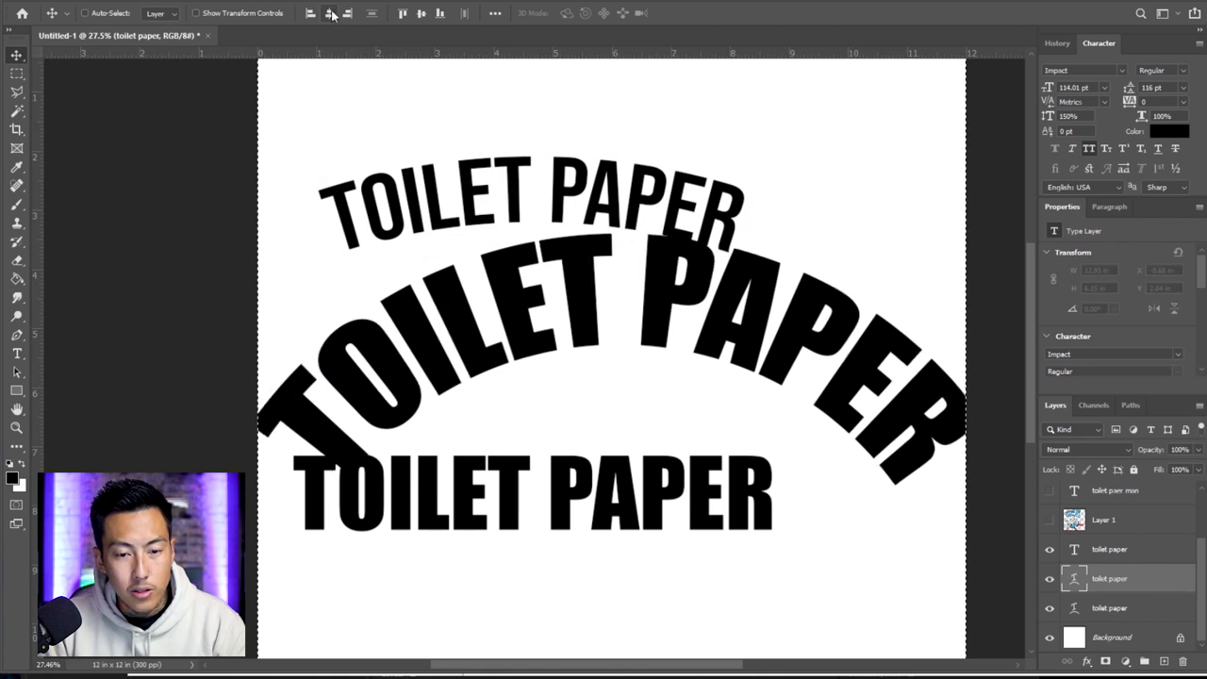
click(330, 14)
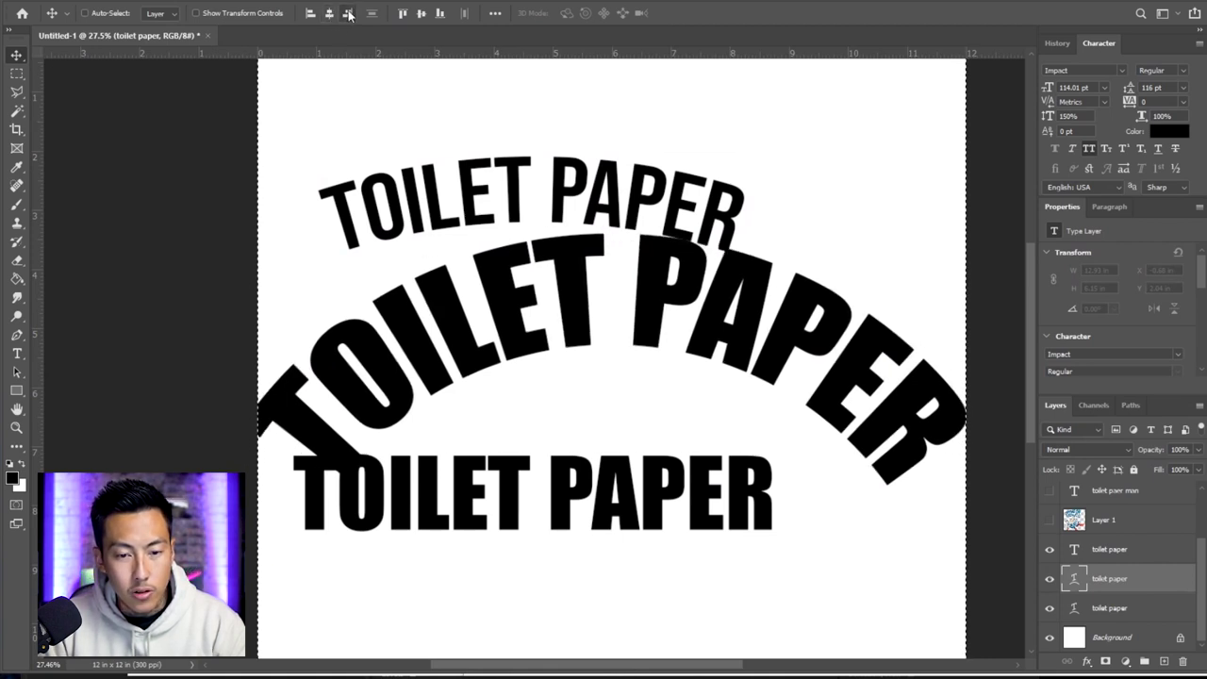
click(311, 13)
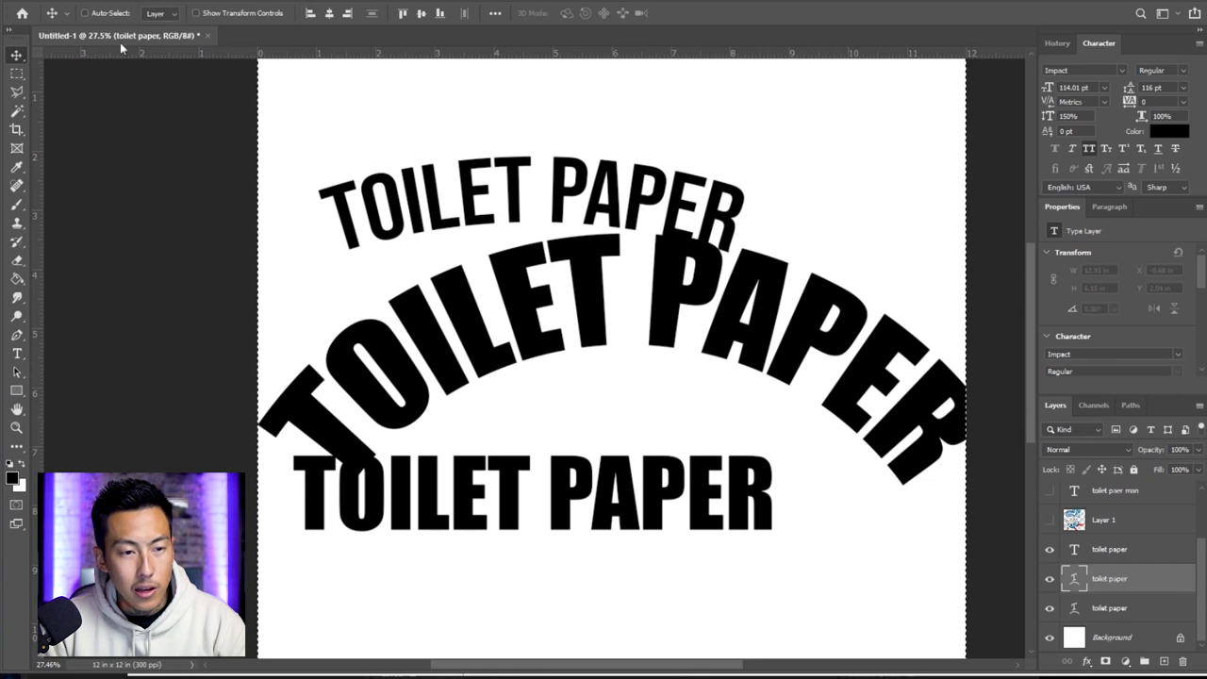
click(16, 75)
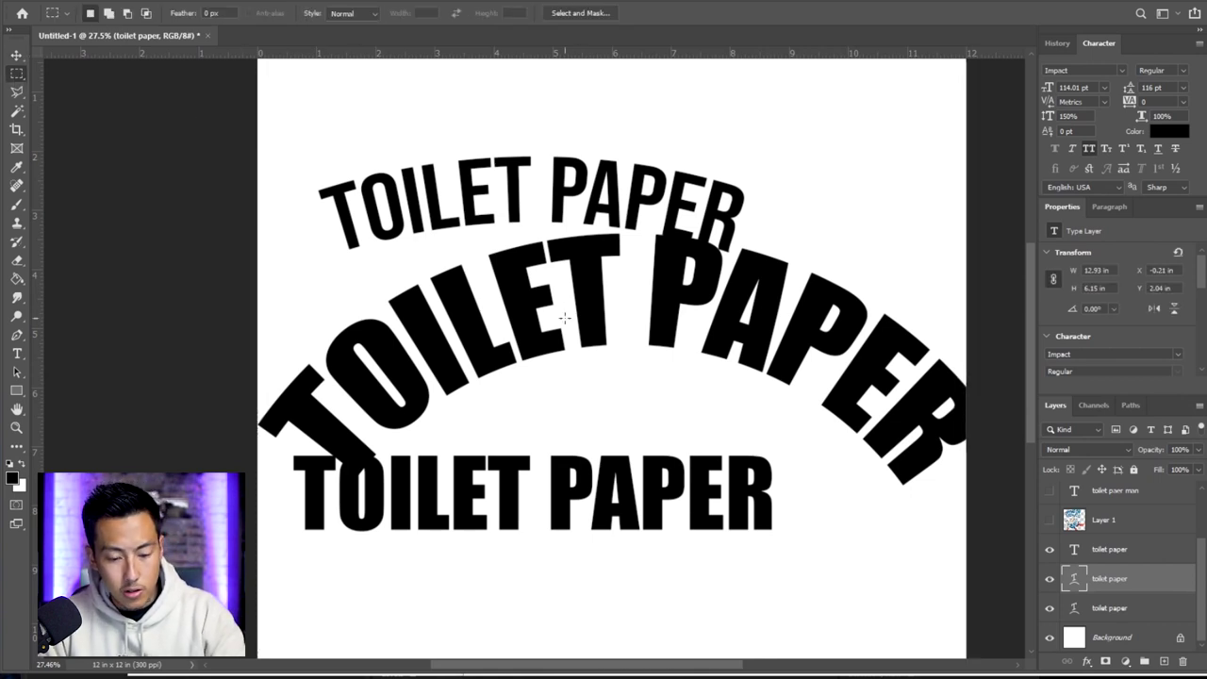
Shrink the arched text to 78.01 pt and centre it horizontally on the canvas.
key(t)
key(ctrl+z)
key(v)
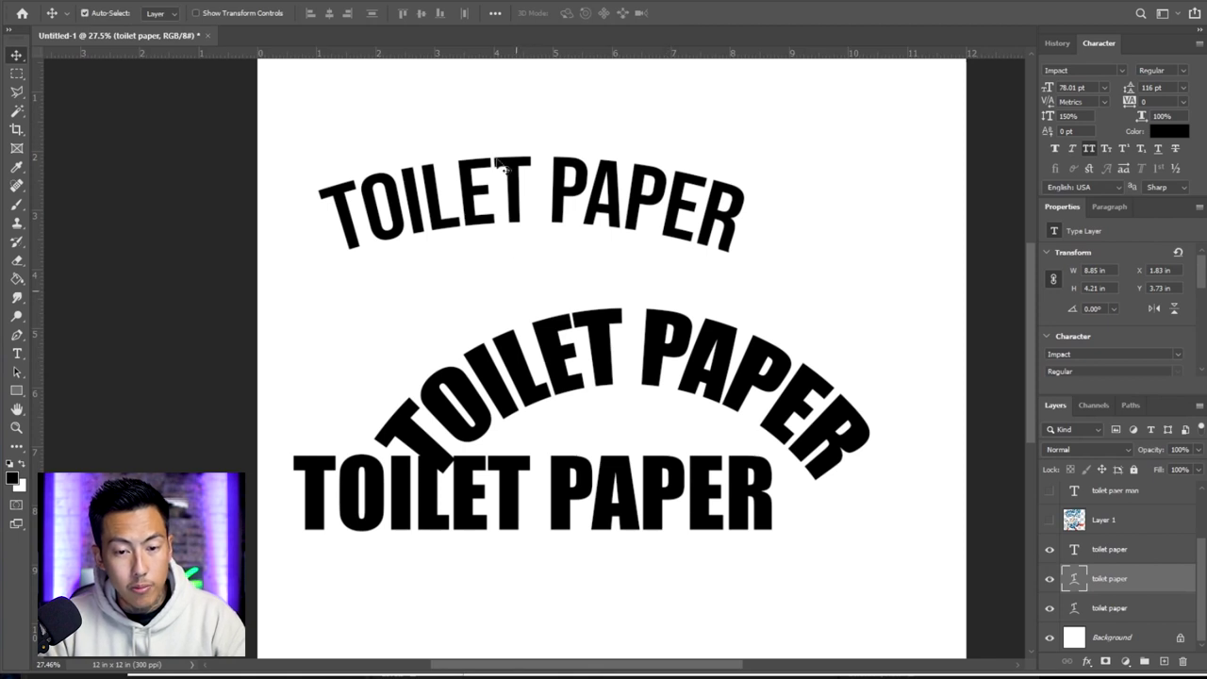
key(ctrl+a)
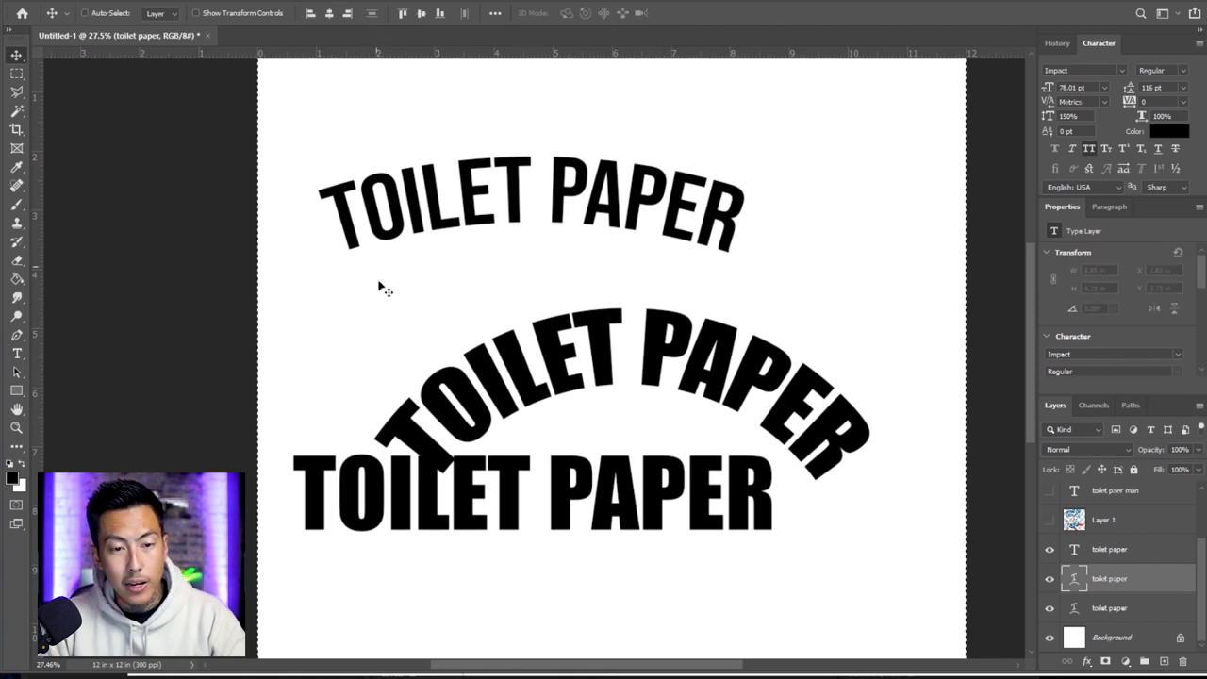
click(310, 14)
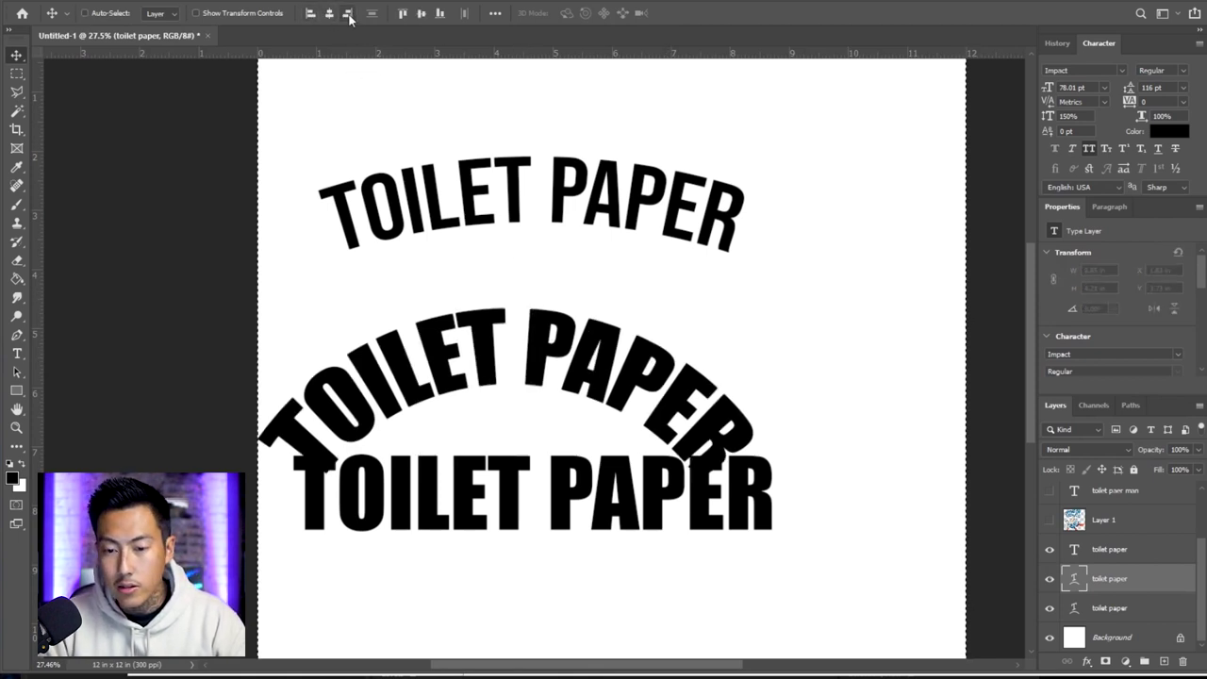
click(348, 14)
click(333, 14)
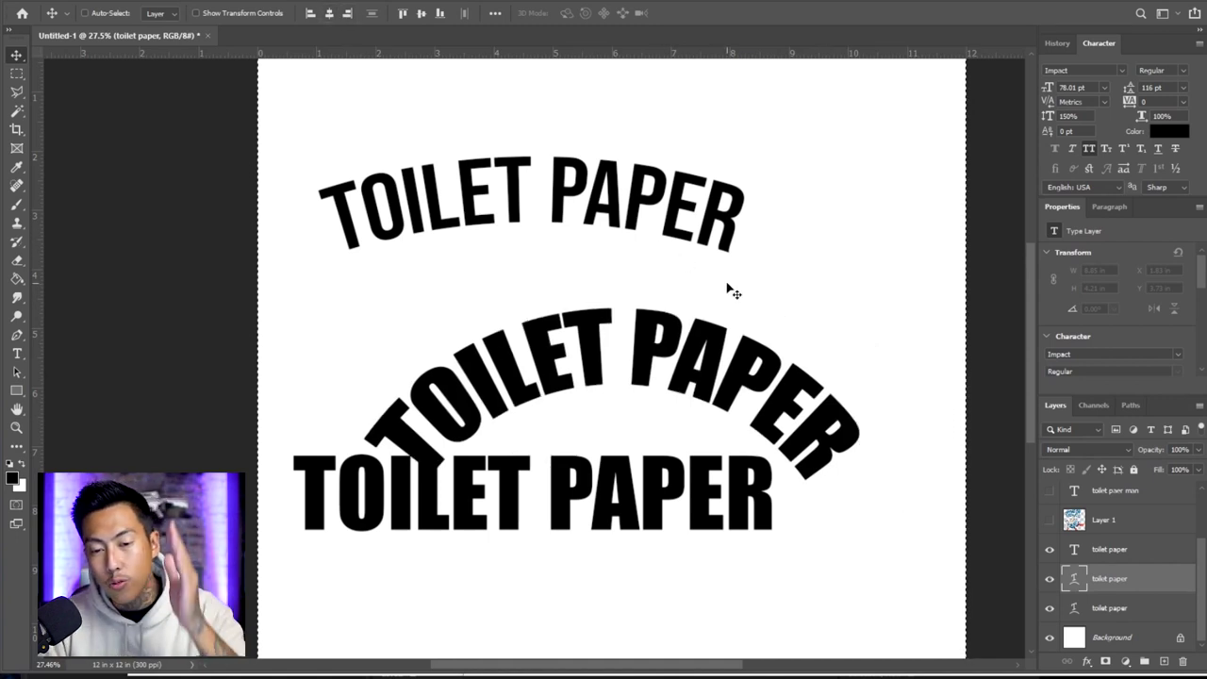
Select all three TOILET PAPER layers and align their horizontal centres on the canvas.
click(1157, 546)
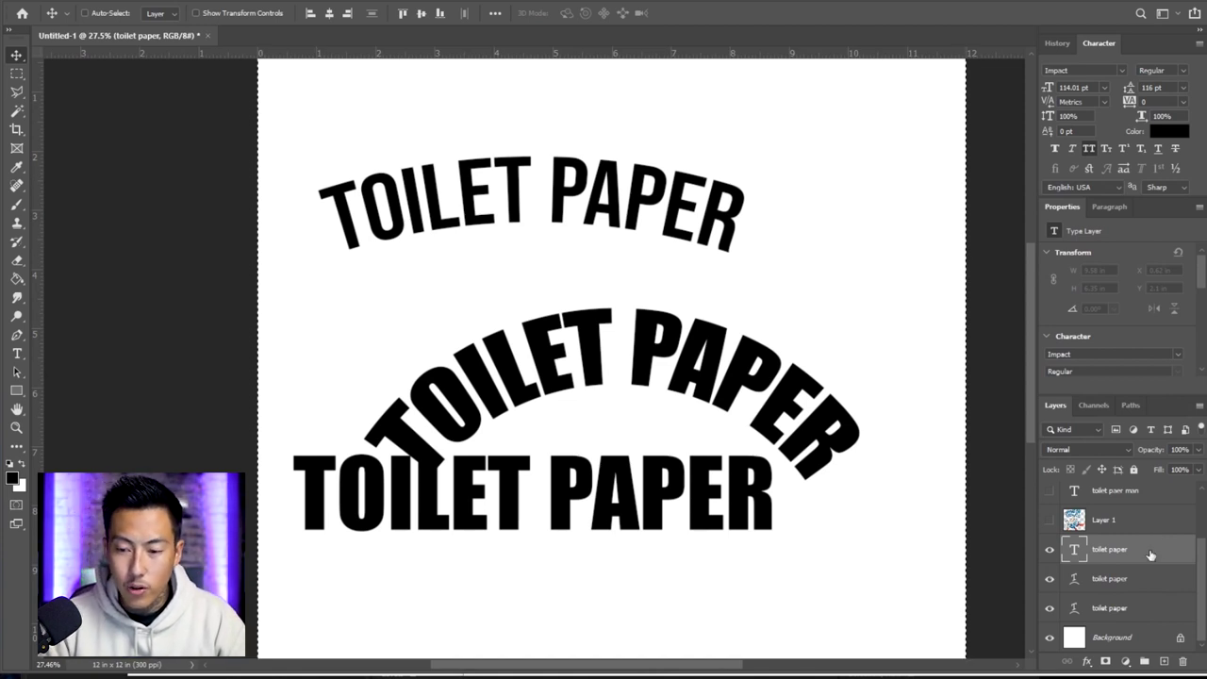
shift+click(1156, 618)
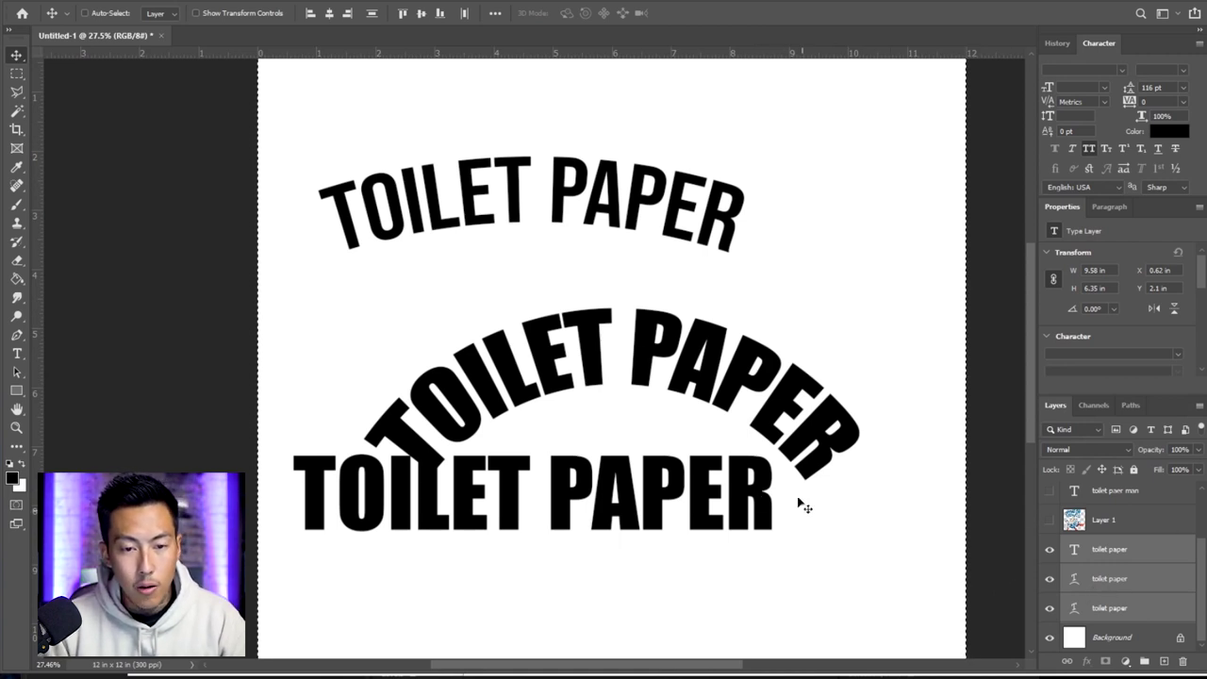
click(332, 17)
key(m)
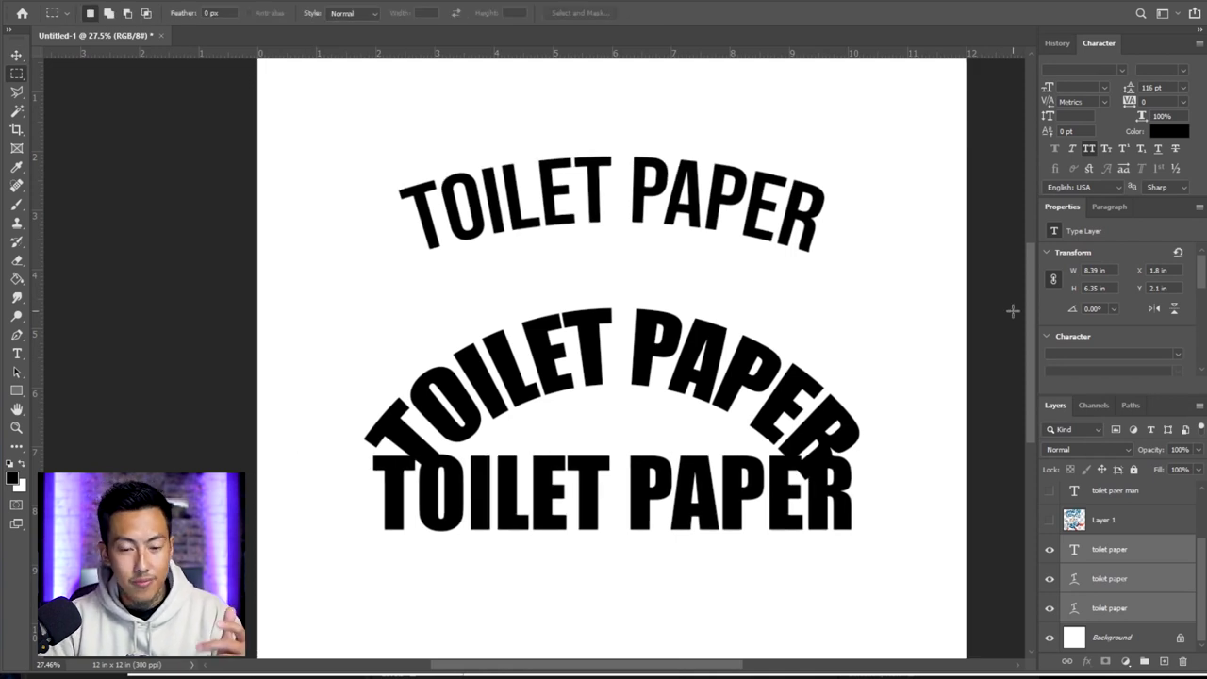